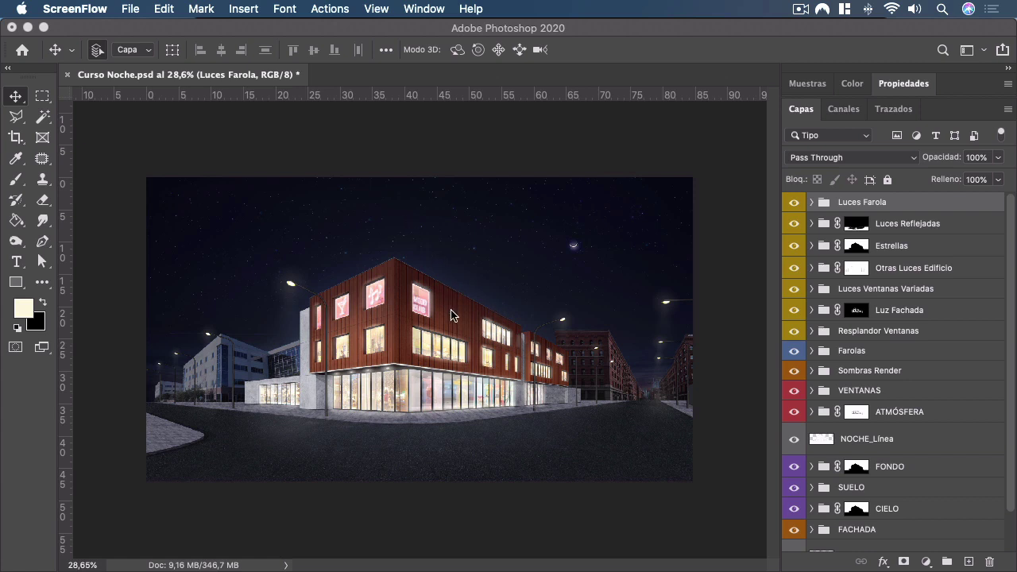
# Create a new layer above Niveles 2 in the FACHADA group and clip it to the Madera group.
pyautogui.scroll(-2, 831, 319)
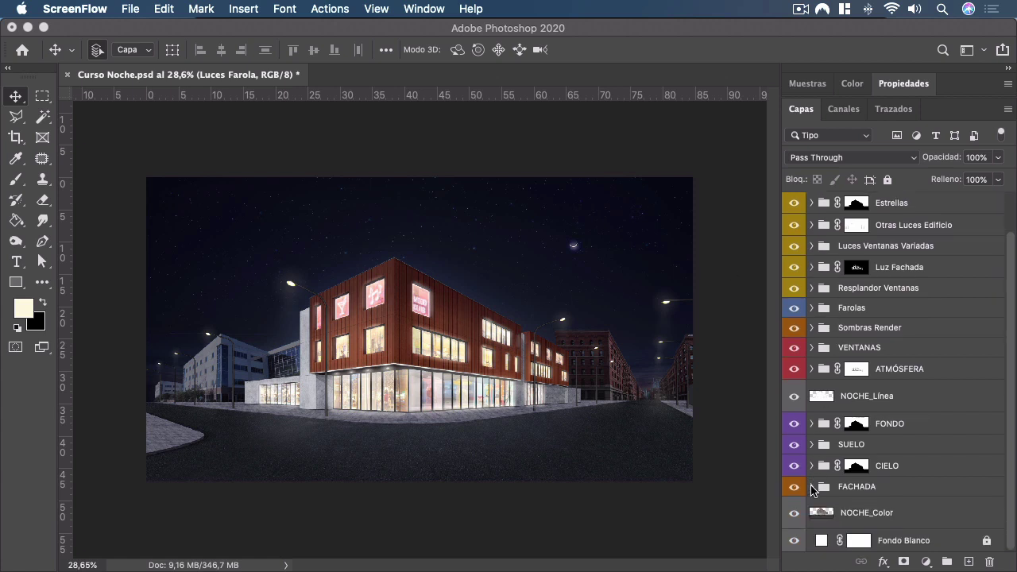
pyautogui.click(812, 488)
pyautogui.scroll(-3, 843, 453)
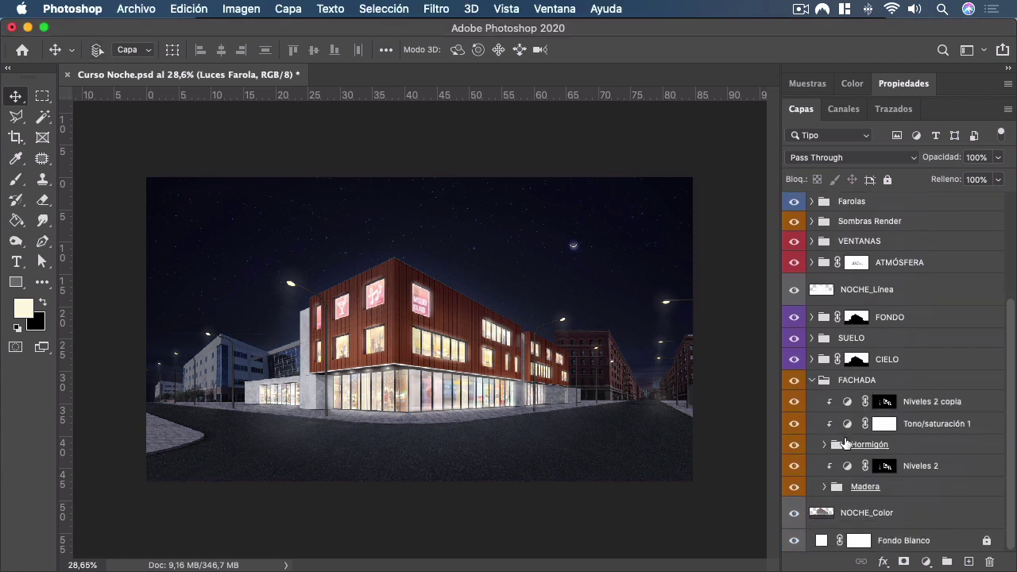
pyautogui.click(888, 469)
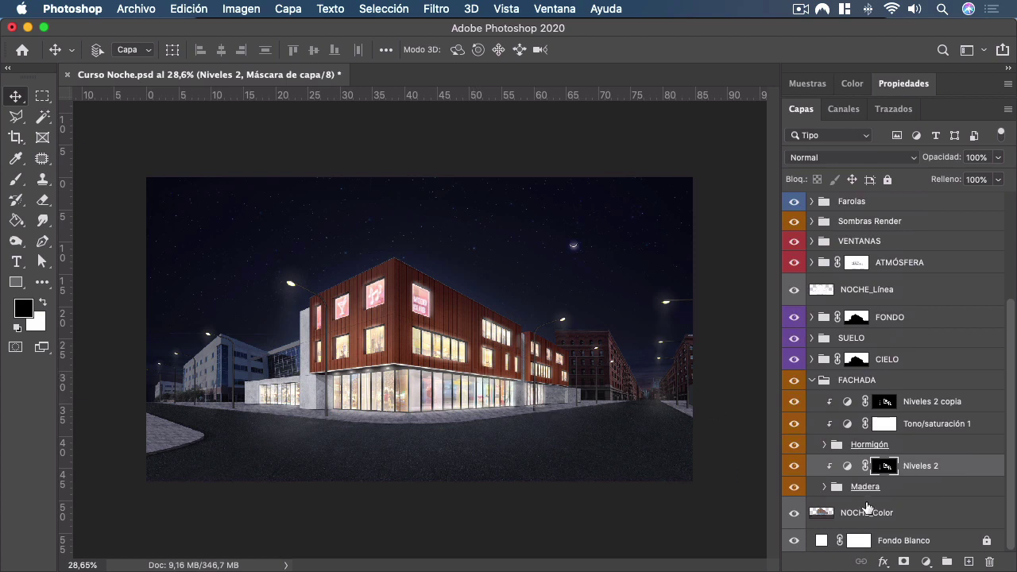
pyautogui.click(969, 562)
pyautogui.keyDown('alt'); pyautogui.click(889, 484); pyautogui.keyUp('alt')
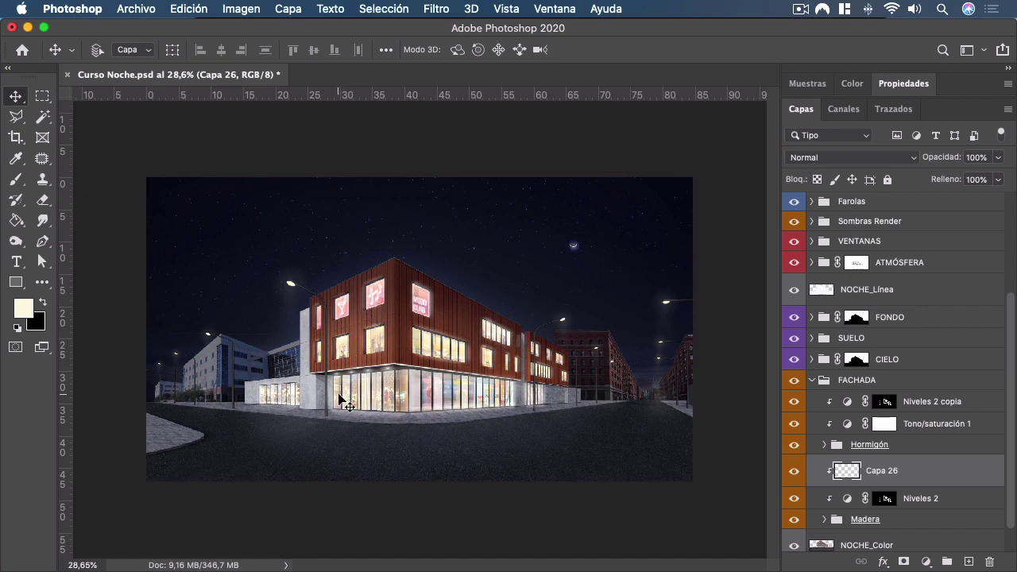
# Set the new layer's blend mode to Luz suave and ready the Brush with black as the foreground colour.
pyautogui.scroll(3, 340, 390)
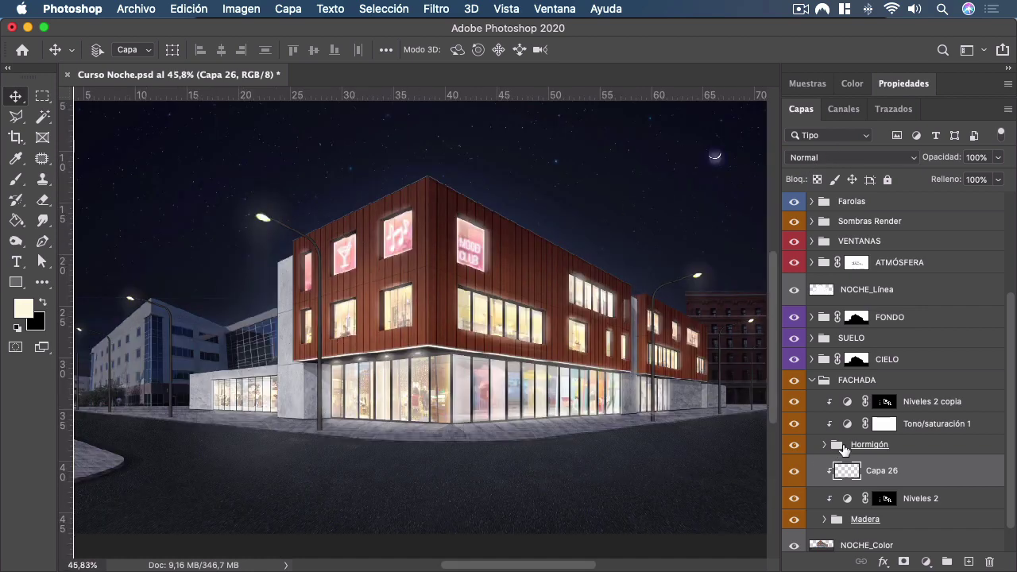
pyautogui.click(825, 158)
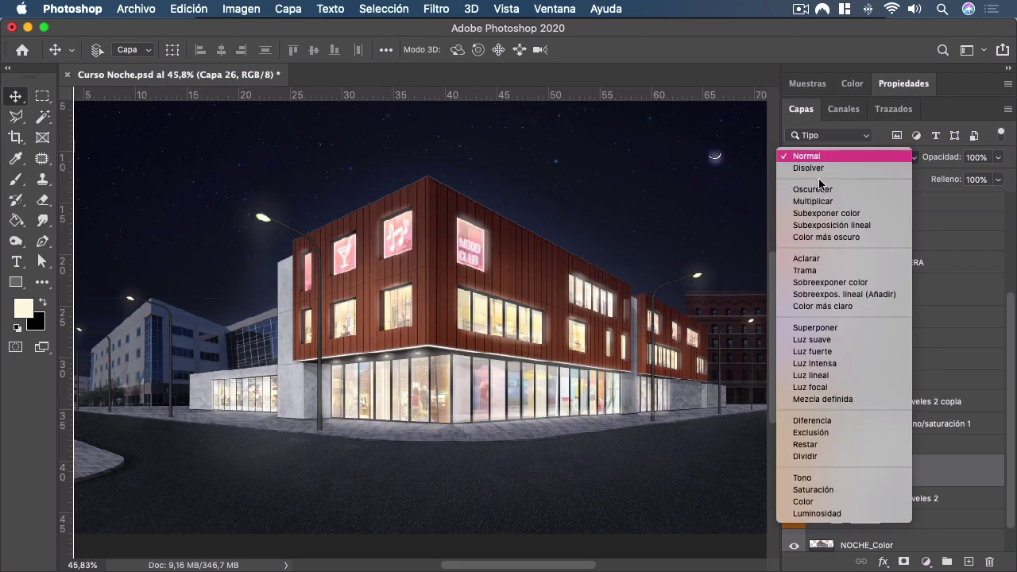
pyautogui.click(825, 342)
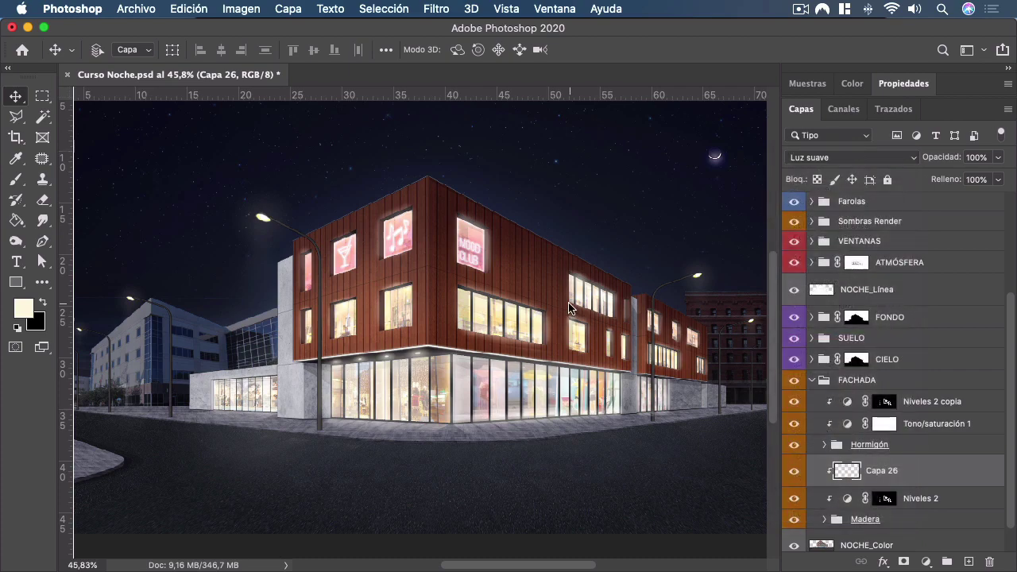
pyautogui.press('x')
pyautogui.press('b')
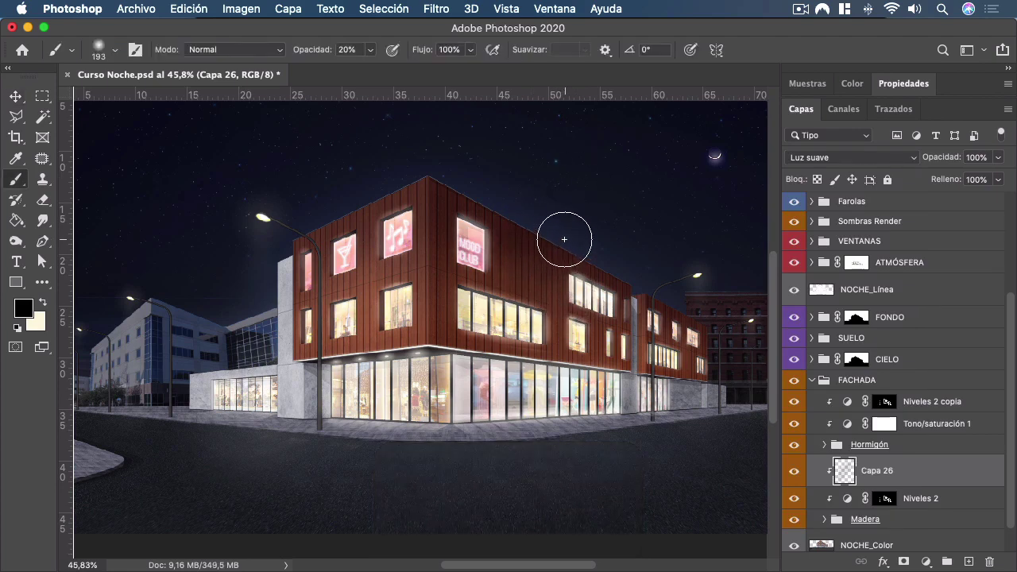
# Undo the test brush stroke on the wood façade and switch to the Rectangular Marquee tool.
pyautogui.press('super+z')
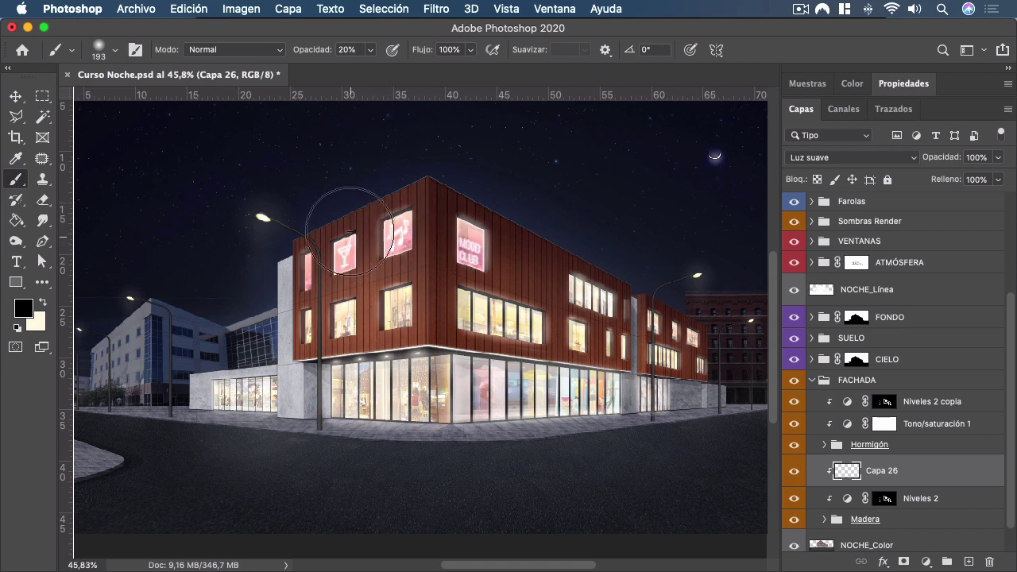
pyautogui.scroll(3, 351, 226)
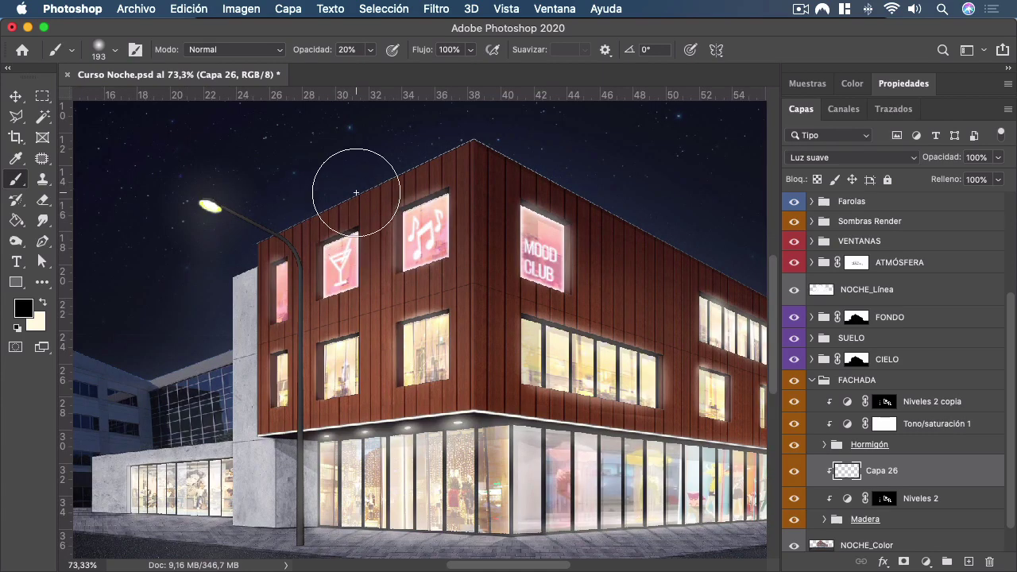
pyautogui.moveTo(357, 163)
pyautogui.mouseDown()
pyautogui.moveTo(372, 261)
pyautogui.moveTo(403, 172)
pyautogui.moveTo(447, 243)
pyautogui.moveTo(526, 172)
pyautogui.mouseUp()
pyautogui.scroll(-3, 291, 226)
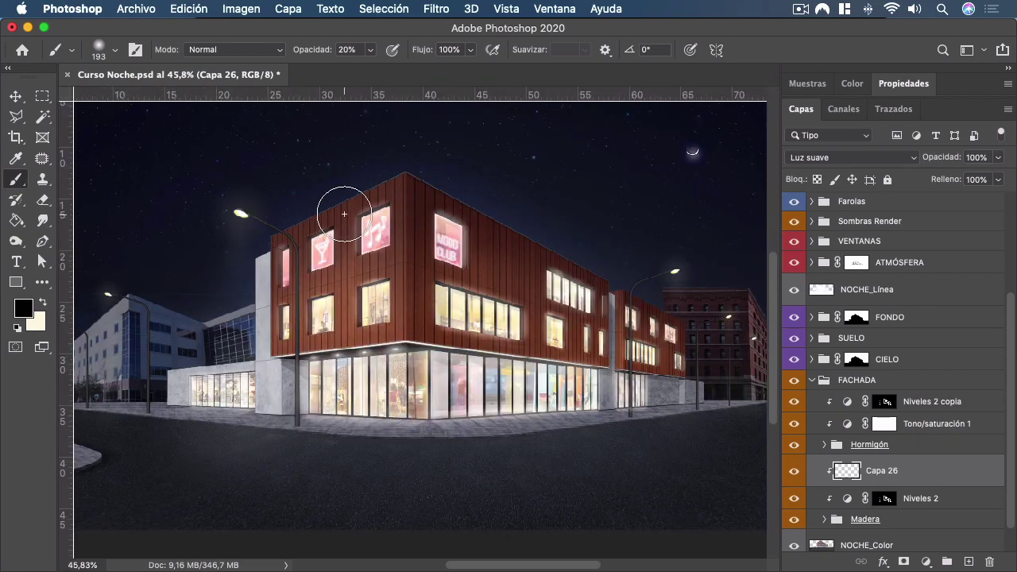
pyautogui.scroll(3, 345, 199)
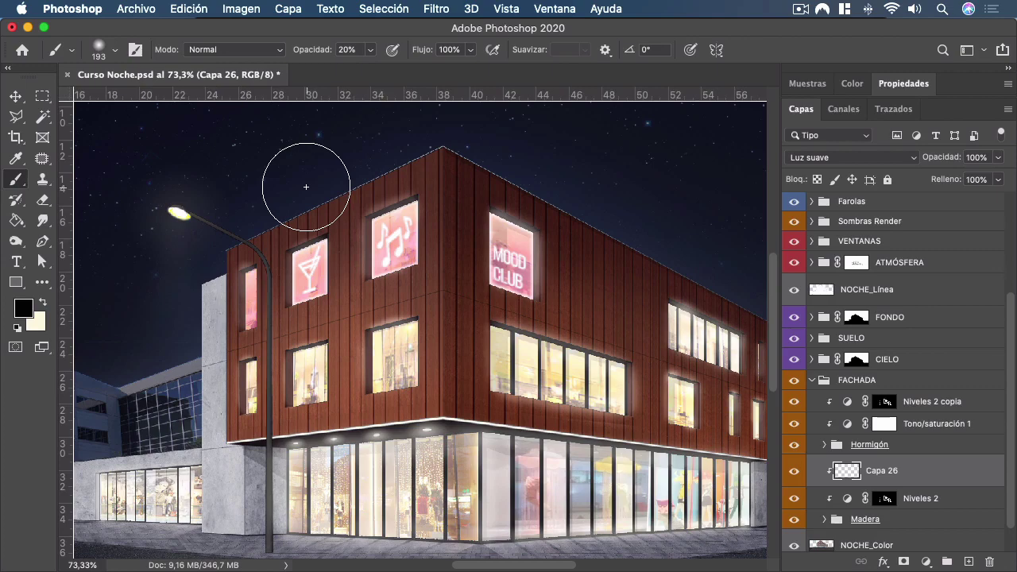
pyautogui.press('m')
pyautogui.scroll(2, 289, 199)
pyautogui.scroll(2, 208, 267)
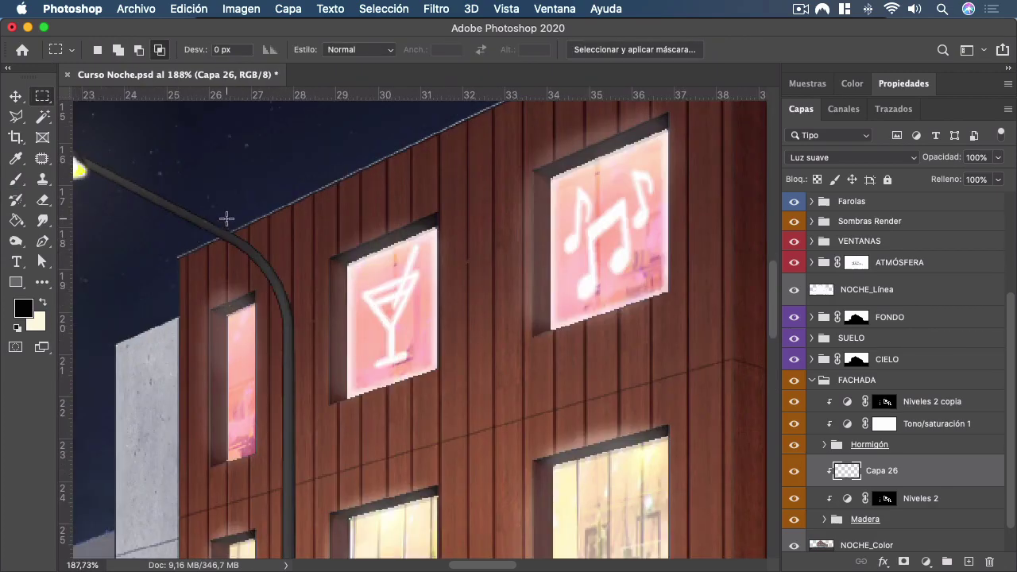
pyautogui.moveTo(226, 218); pyautogui.dragTo(243, 356)
pyautogui.scroll(-2, 246, 302)
pyautogui.scroll(3, 232, 250)
pyautogui.press('super+z')
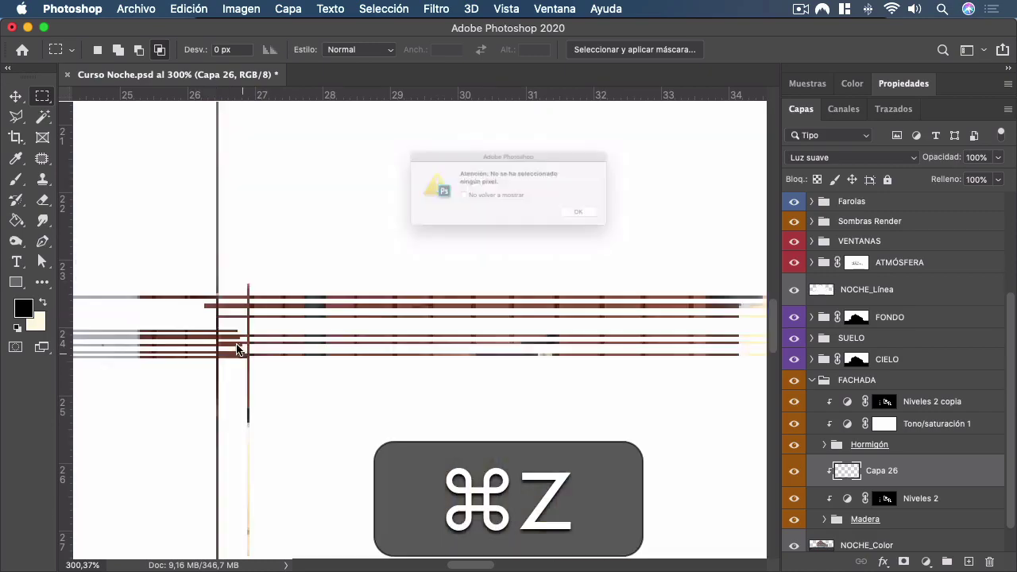
pyautogui.click(601, 228)
pyautogui.press('super+0')
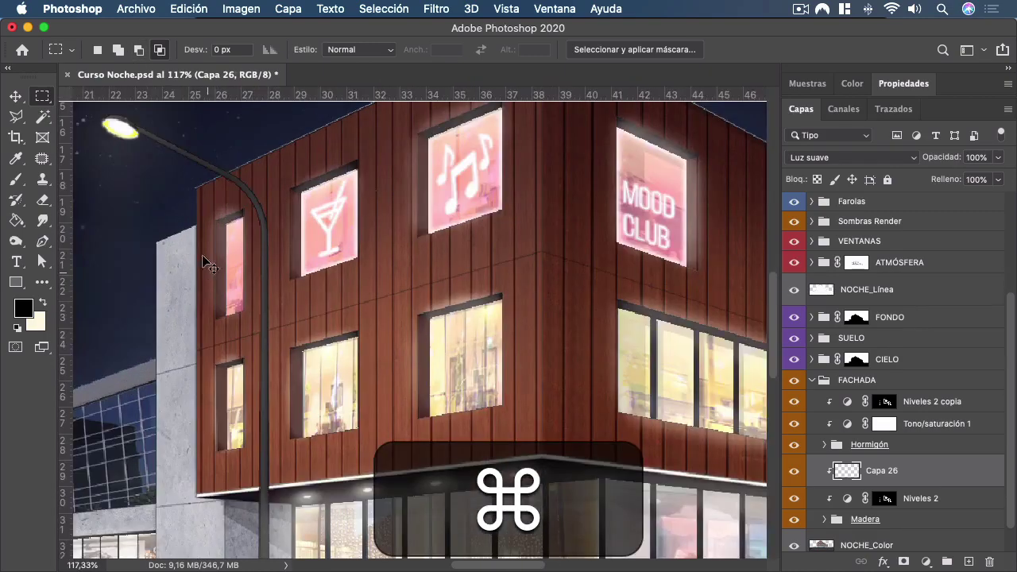
pyautogui.press('super+z')
# Select plank strips above and below the narrow pink window, plus the lower plank at the façade's left edge, in add-to-selection mode.
pyautogui.scroll(6, 221, 332)
pyautogui.moveTo(306, 179); pyautogui.dragTo(411, 454)
pyautogui.scroll(-6, 269, 238)
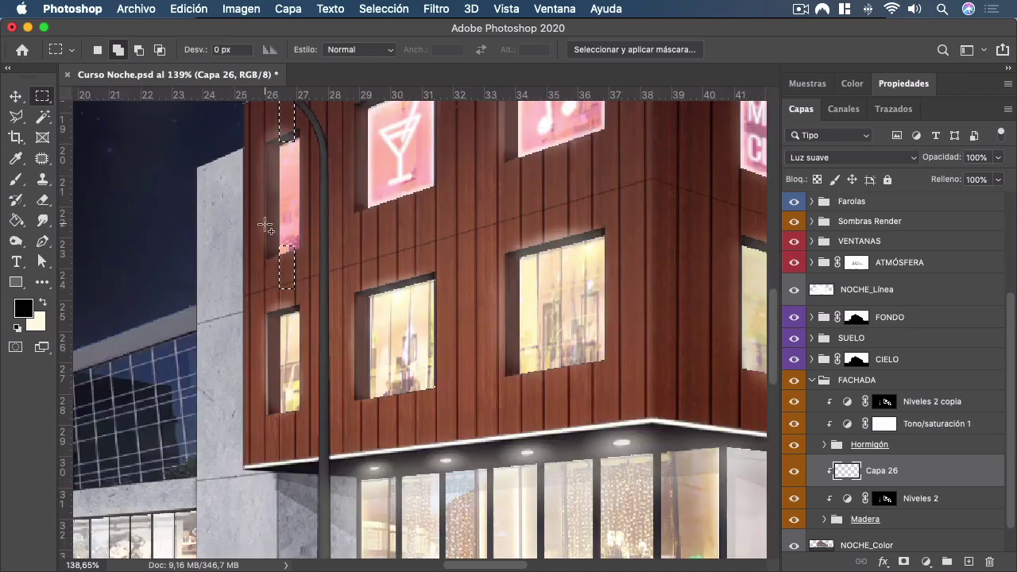
pyautogui.scroll(3, 265, 226)
pyautogui.scroll(-1, 265, 226)
pyautogui.moveTo(264, 122); pyautogui.dragTo(293, 450)
pyautogui.scroll(-3, 293, 454)
pyautogui.scroll(1, 324, 302)
pyautogui.scroll(-1, 332, 248)
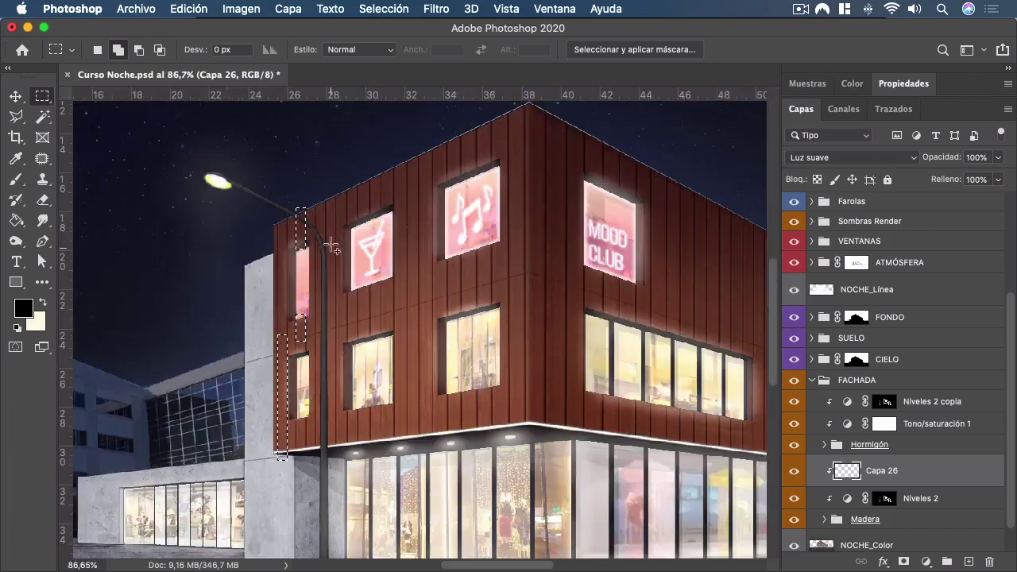
# Add the plank beside the cocktail-glass window and the strips above and below that window to the selection.
pyautogui.scroll(4, 336, 159)
pyautogui.moveTo(337, 156); pyautogui.dragTo(368, 468)
pyautogui.scroll(-2, 368, 467)
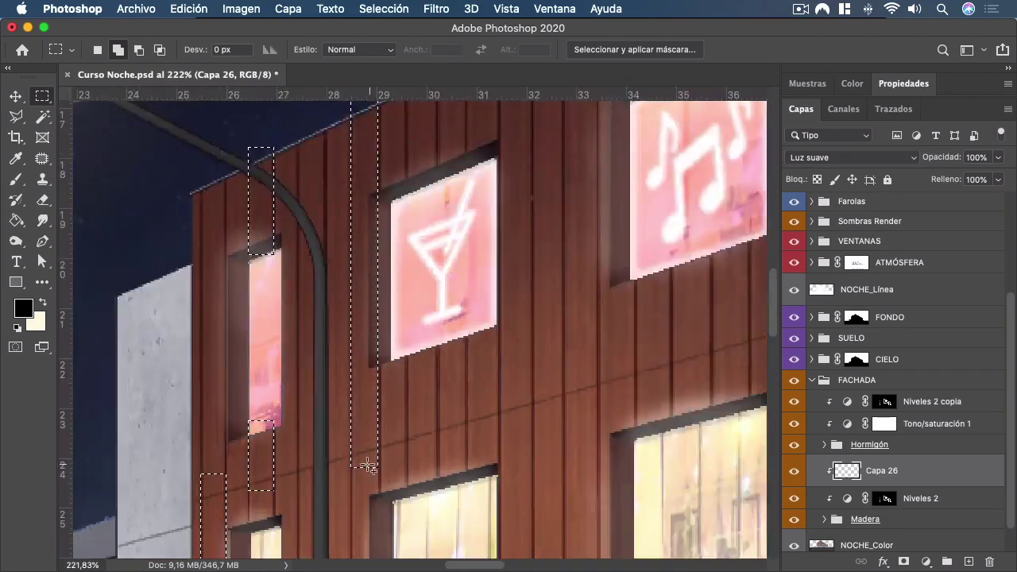
pyautogui.scroll(-2, 368, 467)
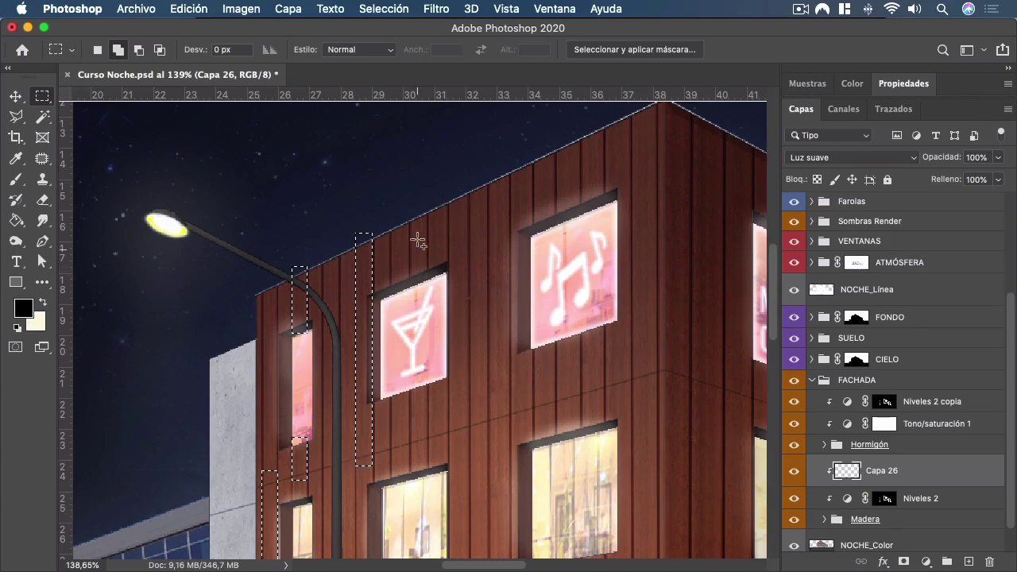
pyautogui.scroll(2, 413, 230)
pyautogui.moveTo(404, 196); pyautogui.dragTo(417, 413)
pyautogui.scroll(-2, 433, 312)
pyautogui.scroll(3, 405, 404)
pyautogui.scroll(-1, 414, 374)
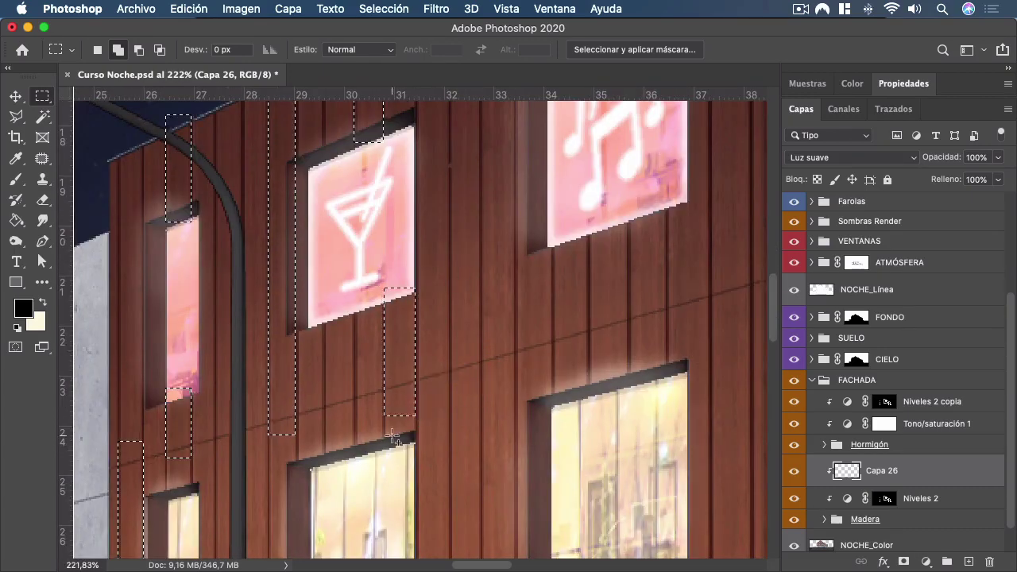
# Add one plank strip below and one above the music-notes window to the selection.
pyautogui.scroll(-2, 374, 420)
pyautogui.scroll(2, 486, 297)
pyautogui.moveTo(486, 296); pyautogui.dragTo(522, 435)
pyautogui.scroll(-2, 490, 444)
pyautogui.scroll(2, 540, 151)
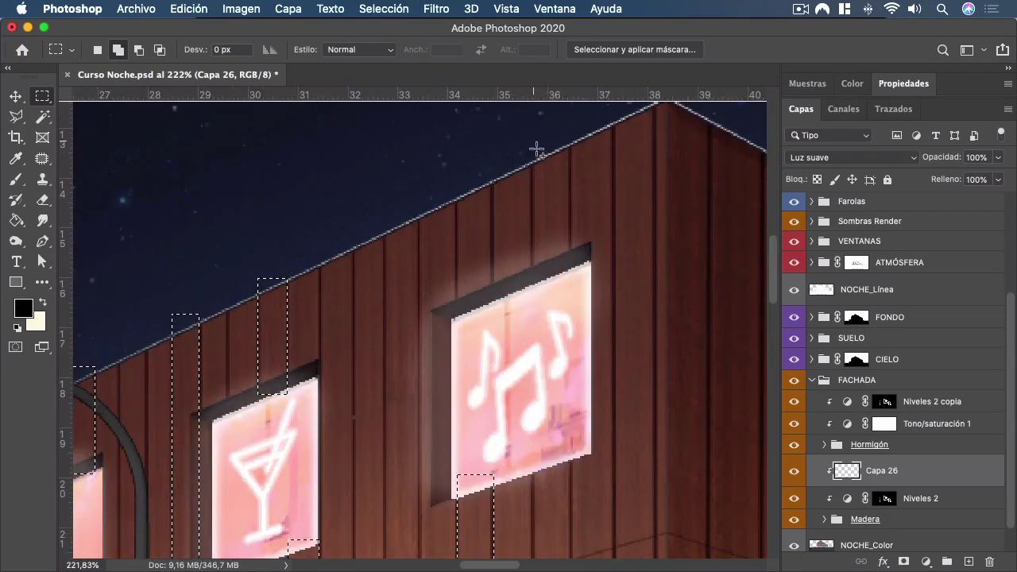
pyautogui.moveTo(538, 148); pyautogui.dragTo(574, 288)
pyautogui.scroll(-3, 532, 170)
pyautogui.scroll(2, 533, 171)
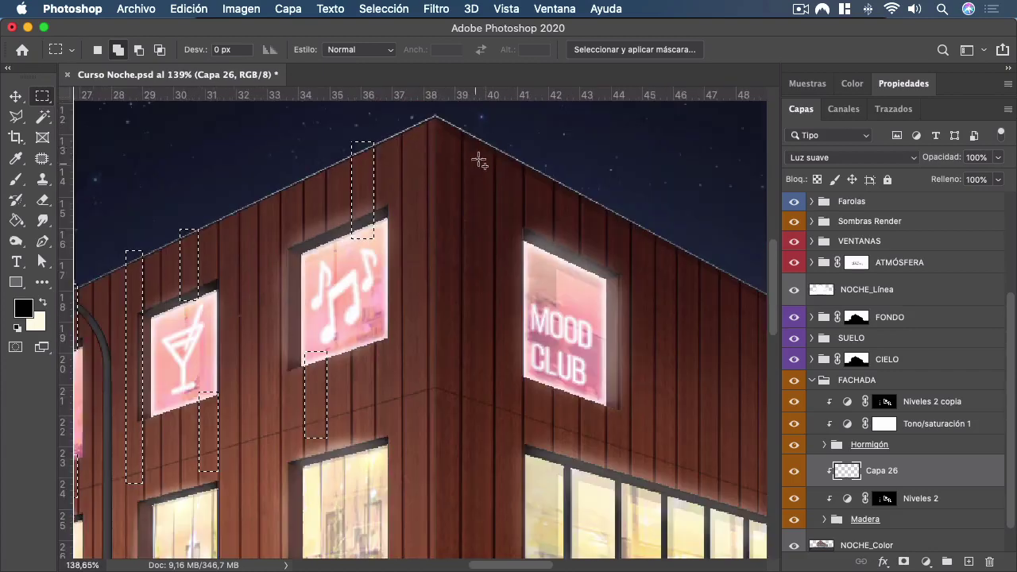
# Add the planks running along the left and right edges of the MOOD CLUB window to the selection.
pyautogui.moveTo(496, 133); pyautogui.dragTo(523, 433)
pyautogui.scroll(-2, 523, 434)
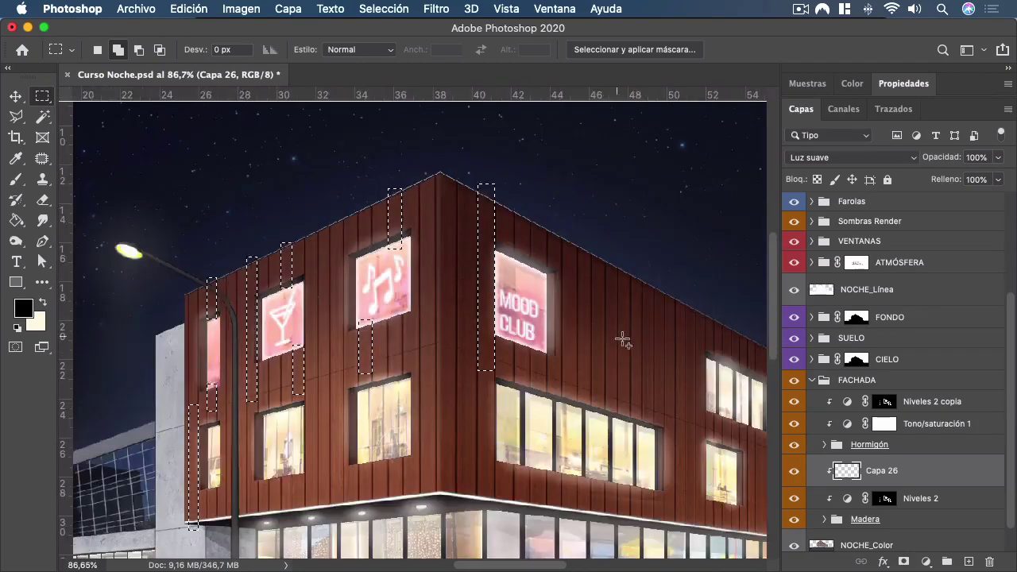
pyautogui.scroll(2, 504, 148)
pyautogui.moveTo(504, 145); pyautogui.dragTo(527, 429)
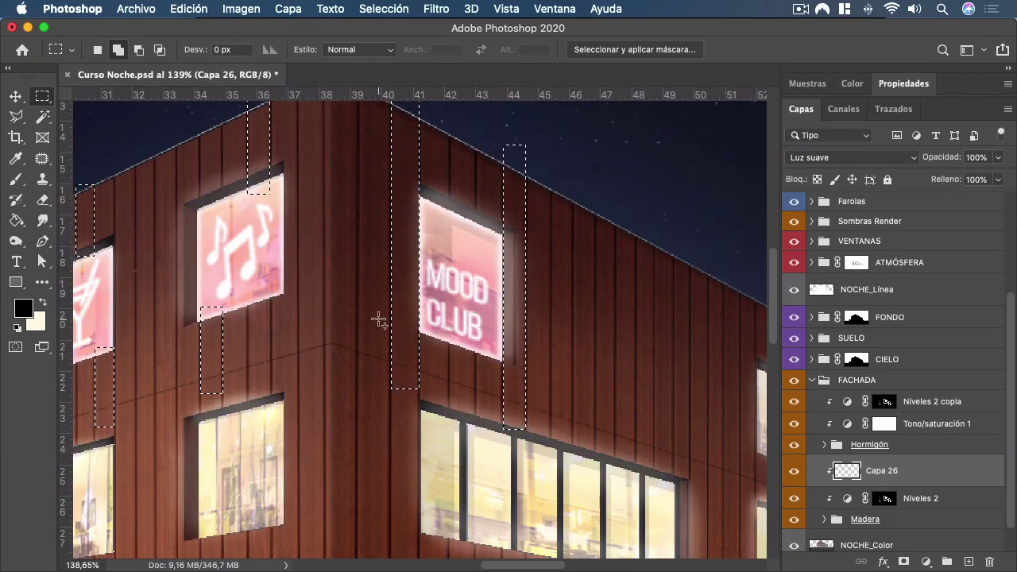
# Add two tall planks between the MOOD CLUB window and the upper window row to the selection.
pyautogui.hscroll(5, 386, 147)
pyautogui.scroll(-2, 386, 147)
pyautogui.moveTo(380, 129); pyautogui.dragTo(401, 404)
pyautogui.moveTo(472, 163); pyautogui.dragTo(486, 429)
# Add one plank strip below the upper window row's left end and two strips above the row to the selection.
pyautogui.scroll(3, 497, 427)
pyautogui.moveTo(551, 322); pyautogui.dragTo(586, 430)
pyautogui.scroll(-3, 587, 430)
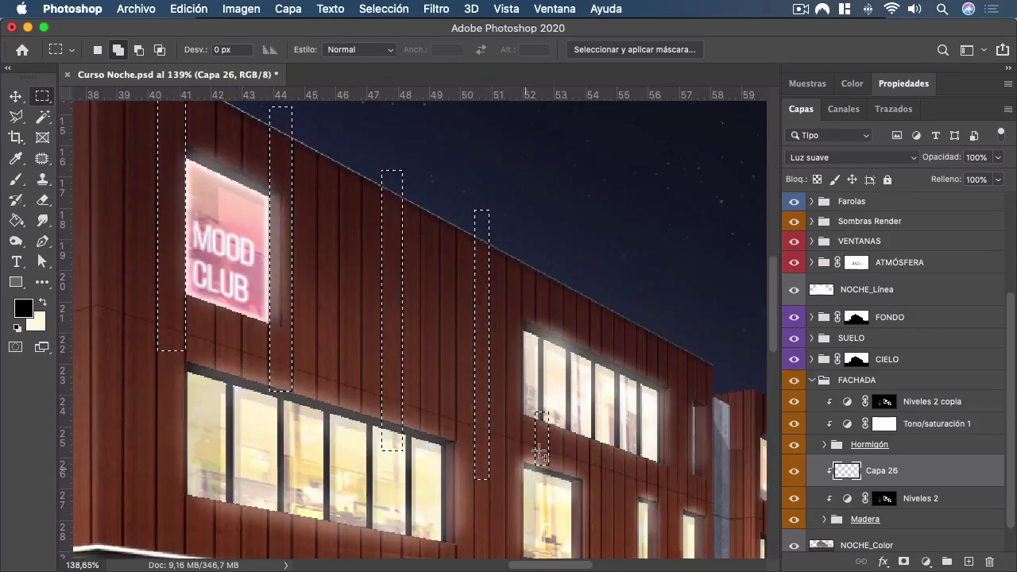
pyautogui.scroll(3, 527, 211)
pyautogui.moveTo(513, 189); pyautogui.dragTo(547, 415)
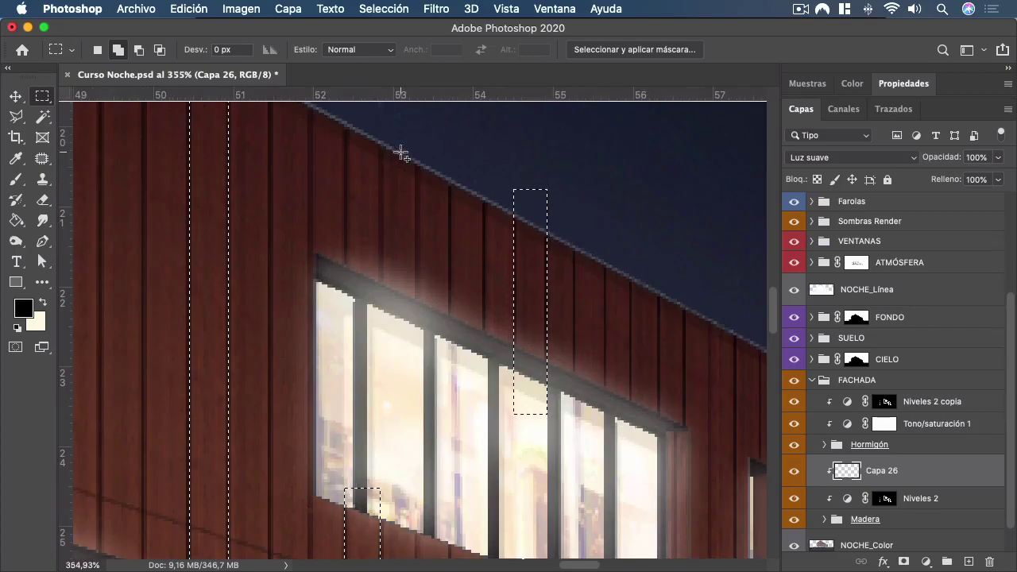
pyautogui.moveTo(379, 118); pyautogui.dragTo(417, 318)
pyautogui.scroll(-2, 402, 295)
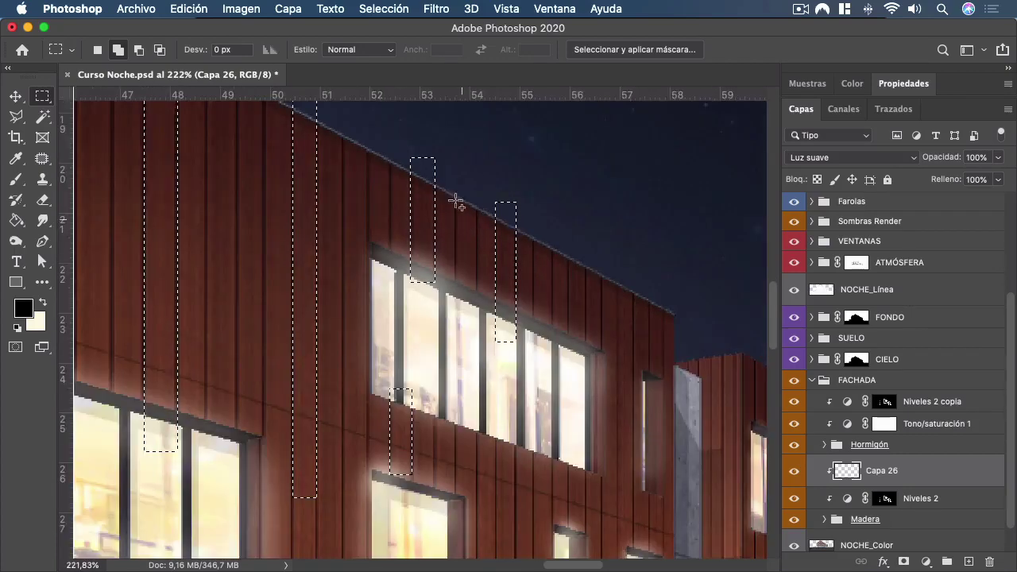
# Add two plank strips below the upper window row's right end and one above the narrow end window to the selection.
pyautogui.scroll(3, 480, 344)
pyautogui.moveTo(355, 296); pyautogui.dragTo(409, 457)
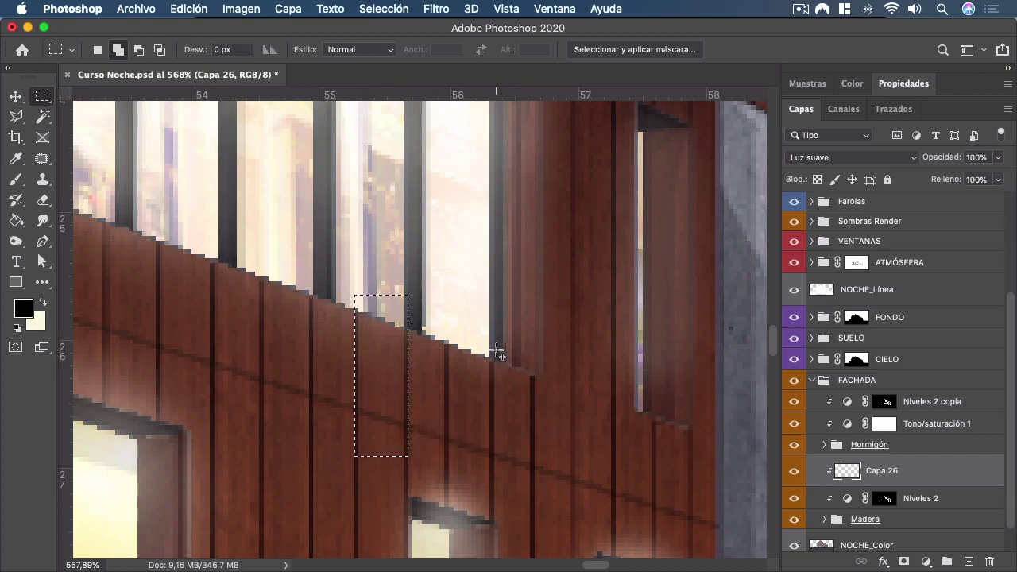
pyautogui.moveTo(490, 344); pyautogui.dragTo(530, 492)
pyautogui.scroll(-3, 397, 433)
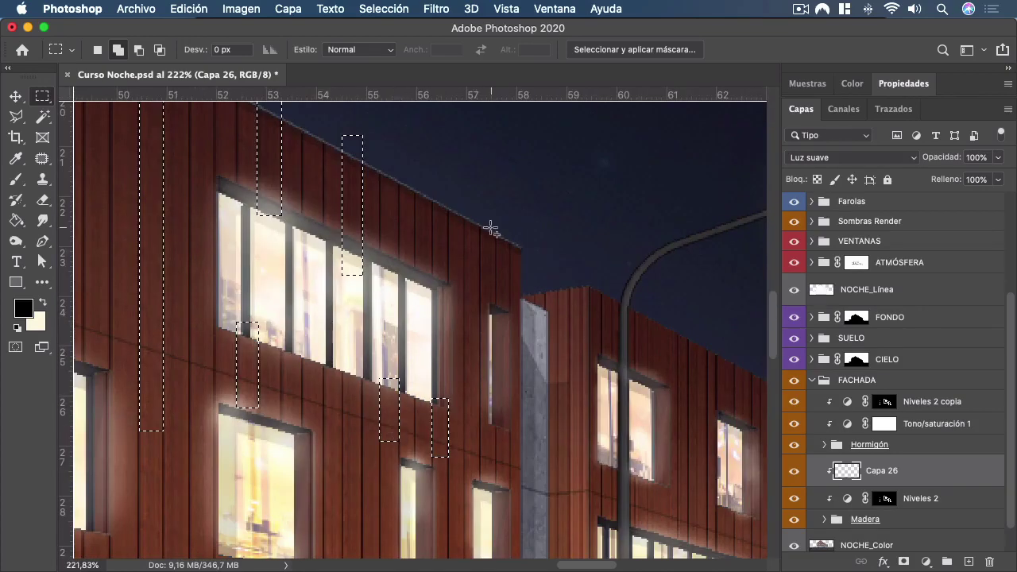
pyautogui.moveTo(495, 229); pyautogui.dragTo(509, 341)
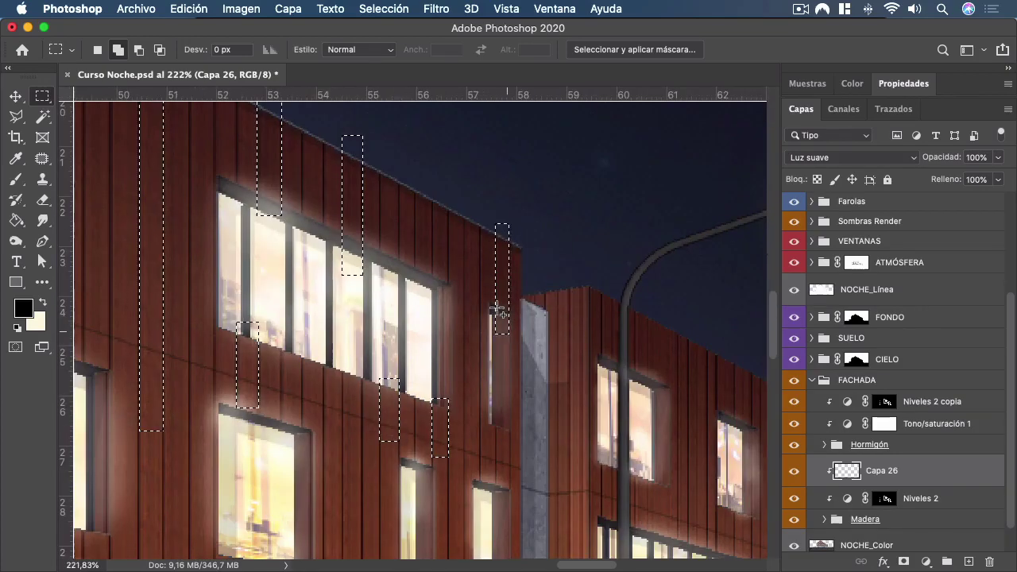
pyautogui.scroll(-3, 421, 171)
pyautogui.scroll(3, 421, 171)
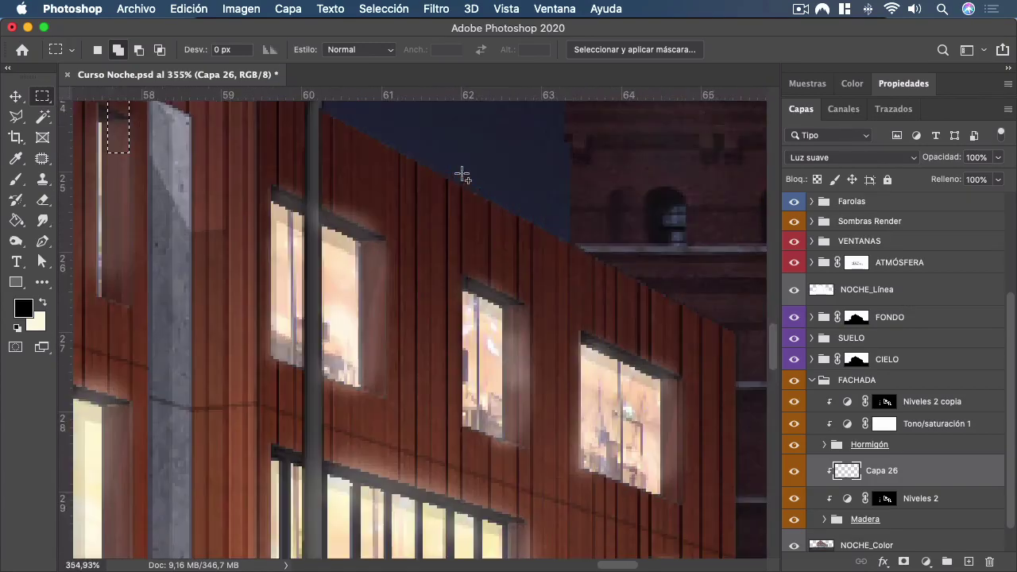
# On the far wood block, add the plank right of the first upper window and strips above and below that window to the selection.
pyautogui.moveTo(415, 151); pyautogui.dragTo(432, 479)
pyautogui.moveTo(330, 369); pyautogui.dragTo(349, 453)
pyautogui.moveTo(350, 237); pyautogui.dragTo(370, 108)
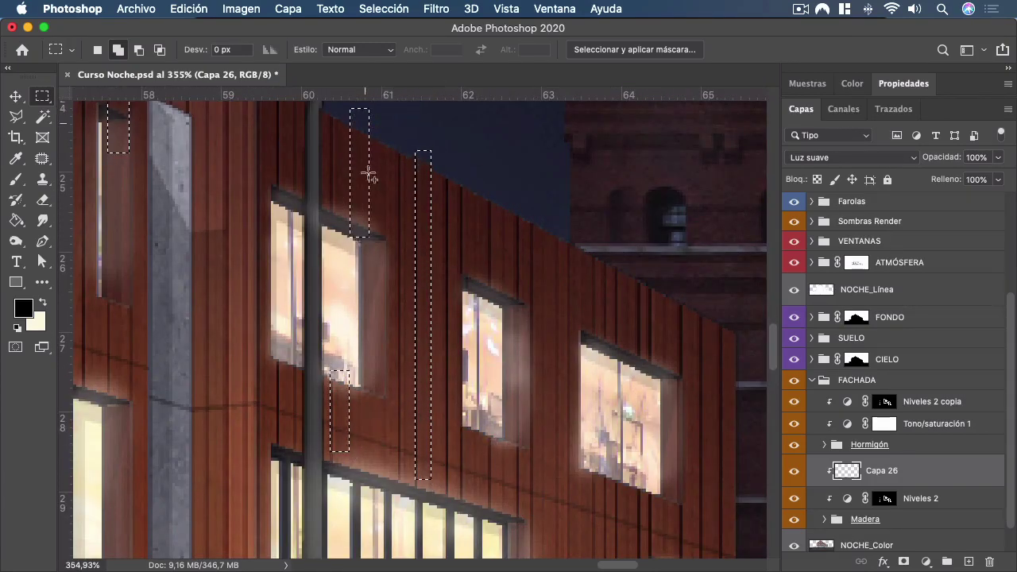
pyautogui.scroll(3, 321, 164)
pyautogui.moveTo(321, 165); pyautogui.dragTo(337, 308)
pyautogui.scroll(2, 419, 177)
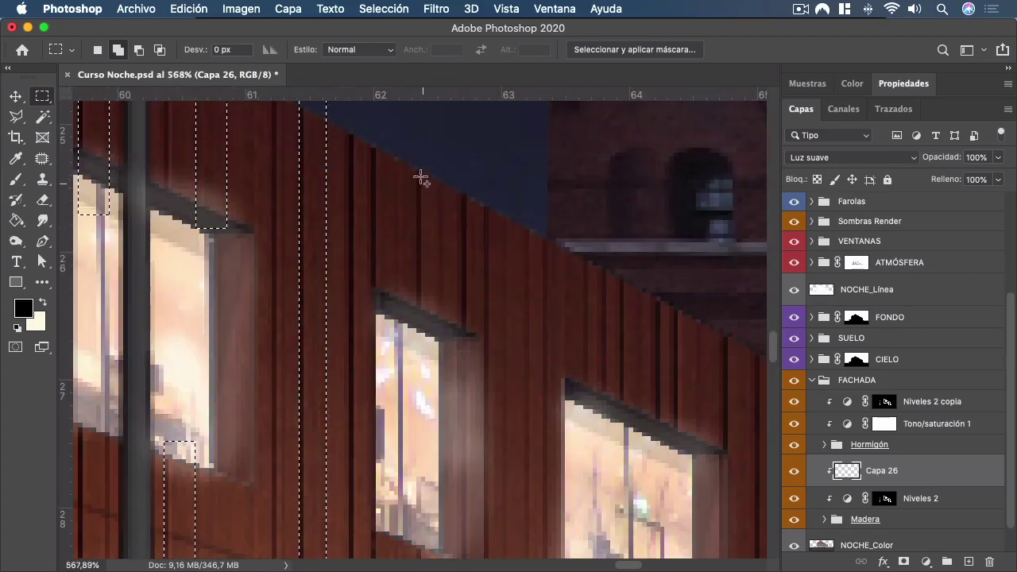
# On the far wood block, add the strip above the narrow second upper window and the tall plank between the second and third windows to the selection.
pyautogui.moveTo(416, 151); pyautogui.dragTo(436, 361)
pyautogui.scroll(-2, 395, 205)
pyautogui.hscroll(-2, 438, 345)
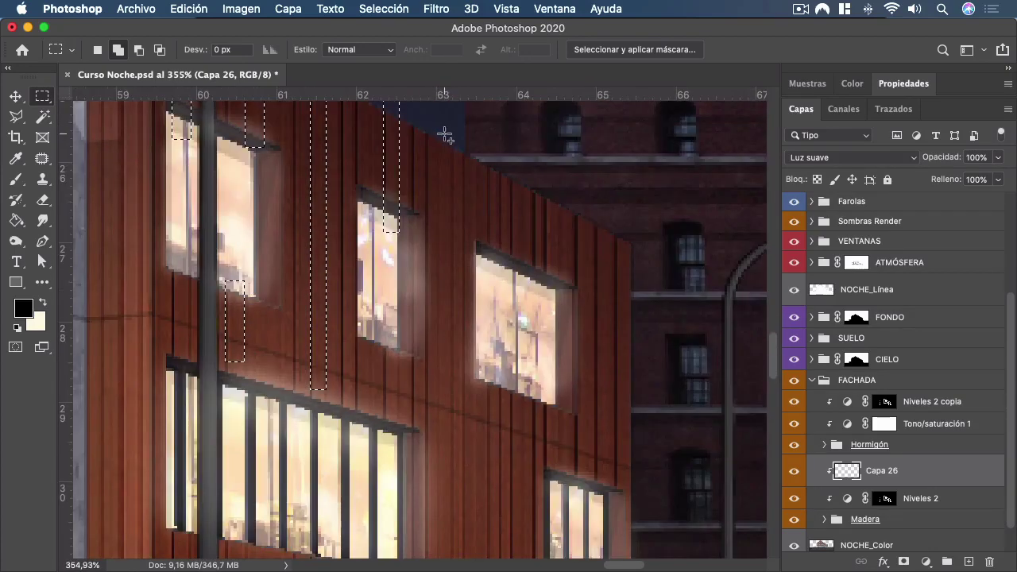
pyautogui.moveTo(440, 130); pyautogui.dragTo(450, 442)
# Add two strips above the far block's third upper window, one below it and the tall plank beside it near the block's end to the selection.
pyautogui.moveTo(488, 153); pyautogui.dragTo(501, 288)
pyautogui.moveTo(536, 173); pyautogui.dragTo(547, 304)
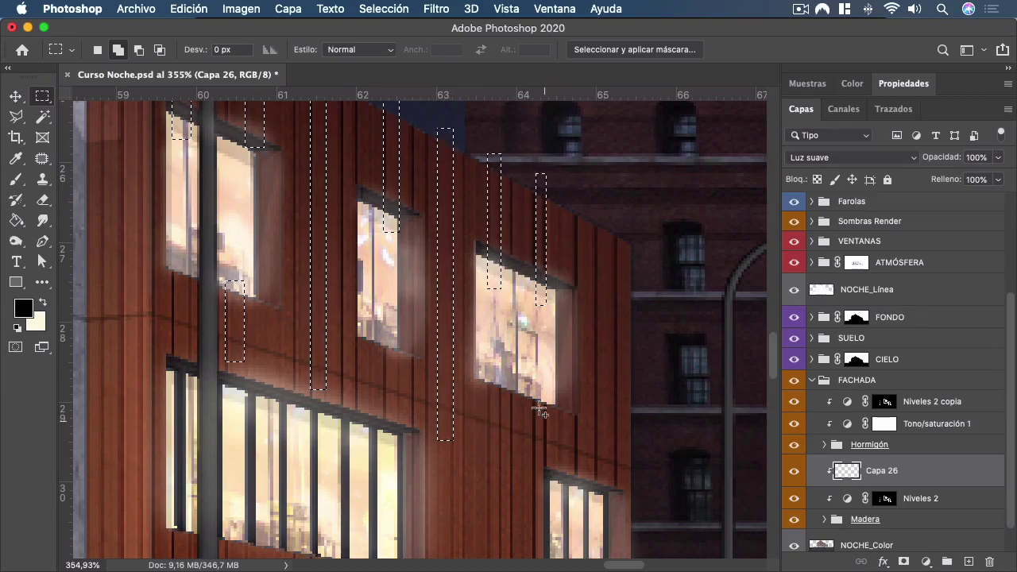
pyautogui.moveTo(499, 383); pyautogui.dragTo(509, 435)
pyautogui.moveTo(574, 201); pyautogui.dragTo(589, 486)
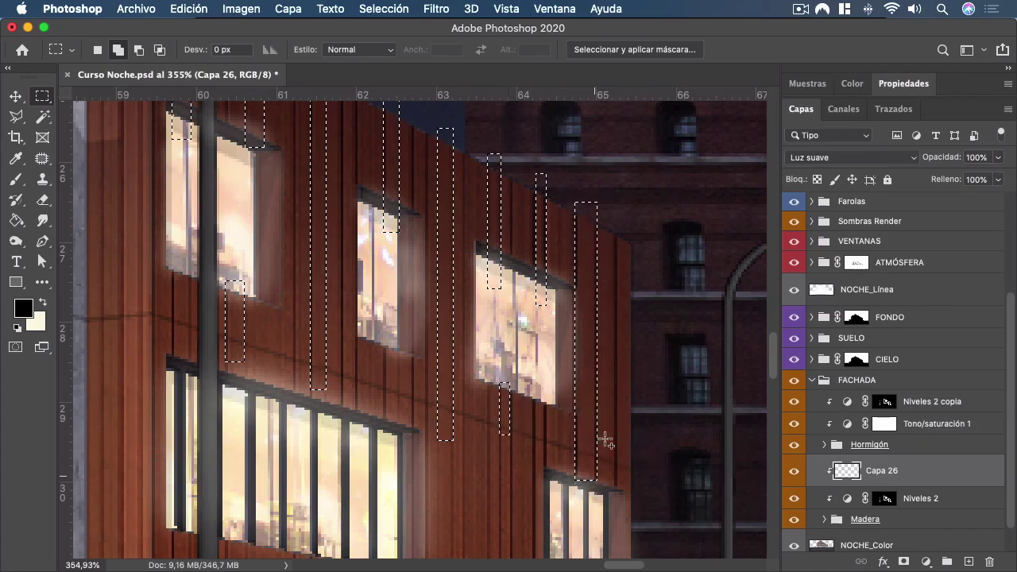
# Start a subtracting polygonal lasso outline along the horizontal joint line of the cocktail-sign façade, from its concrete-wall edge to the building corner.
pyautogui.scroll(-3, 650, 364)
pyautogui.scroll(-4, 650, 364)
pyautogui.scroll(2, 153, 187)
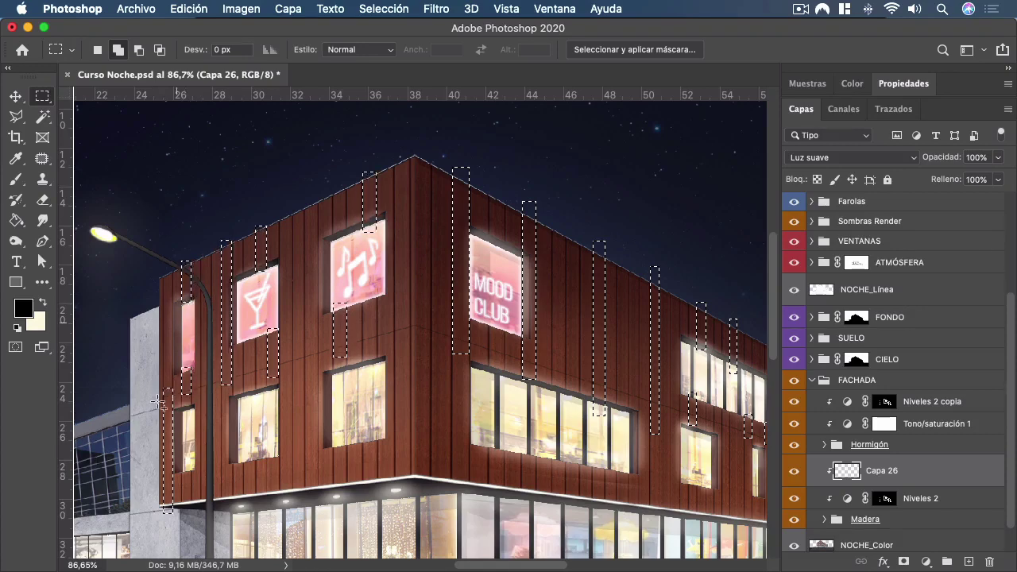
pyautogui.scroll(2, 167, 411)
pyautogui.scroll(-3, 172, 407)
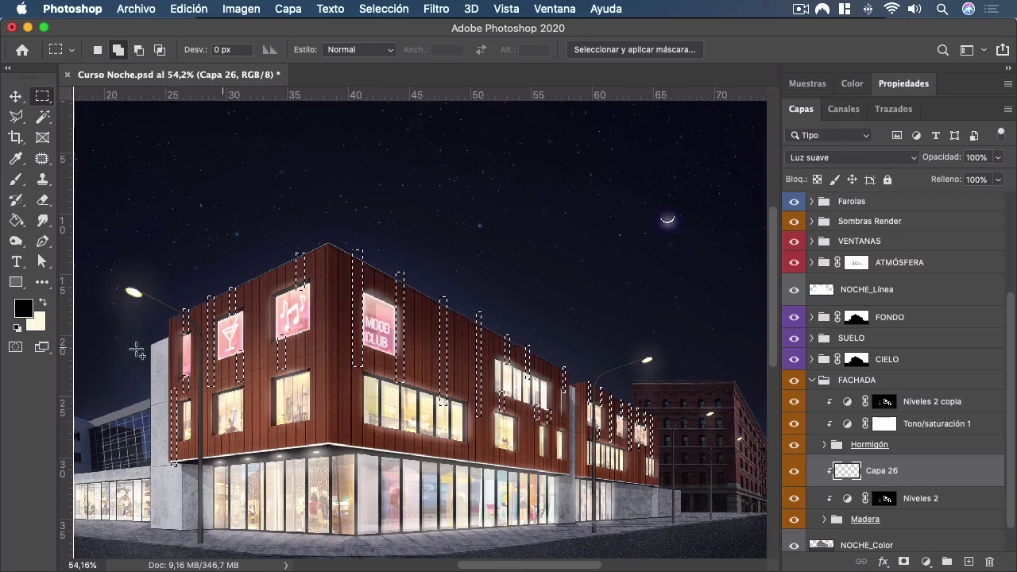
pyautogui.scroll(10, 140, 393)
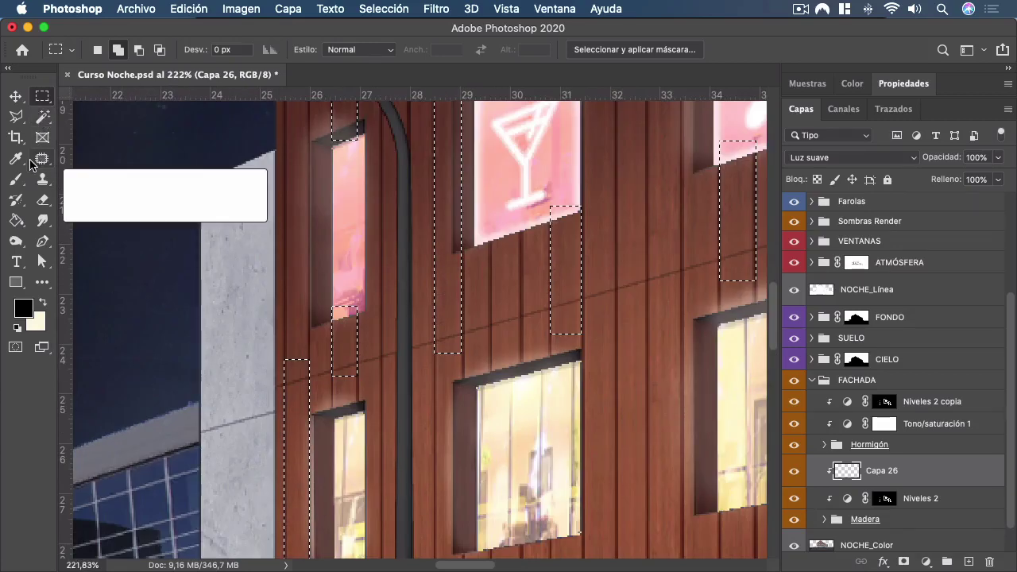
pyautogui.press('l')
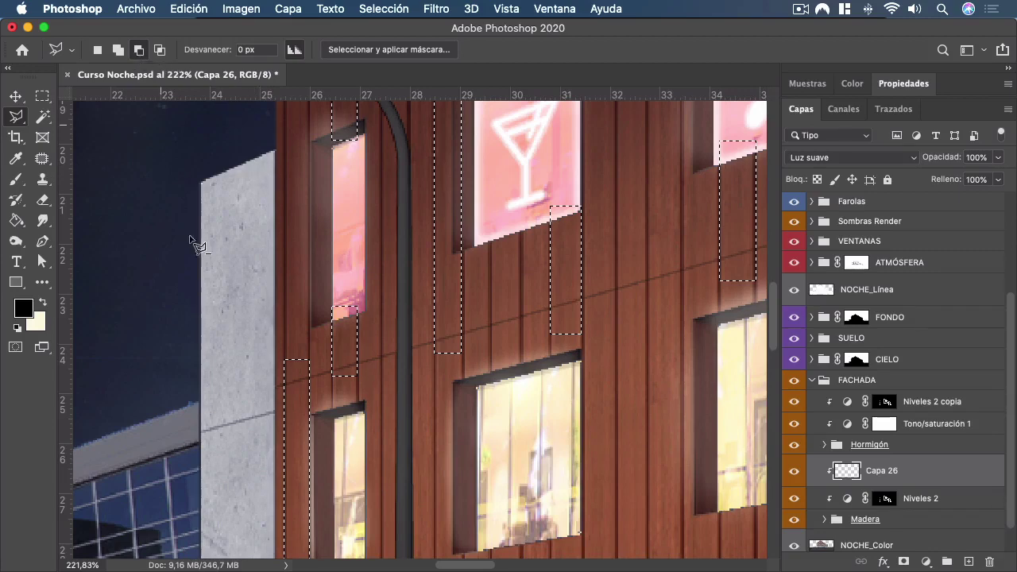
pyautogui.scroll(5, 278, 386)
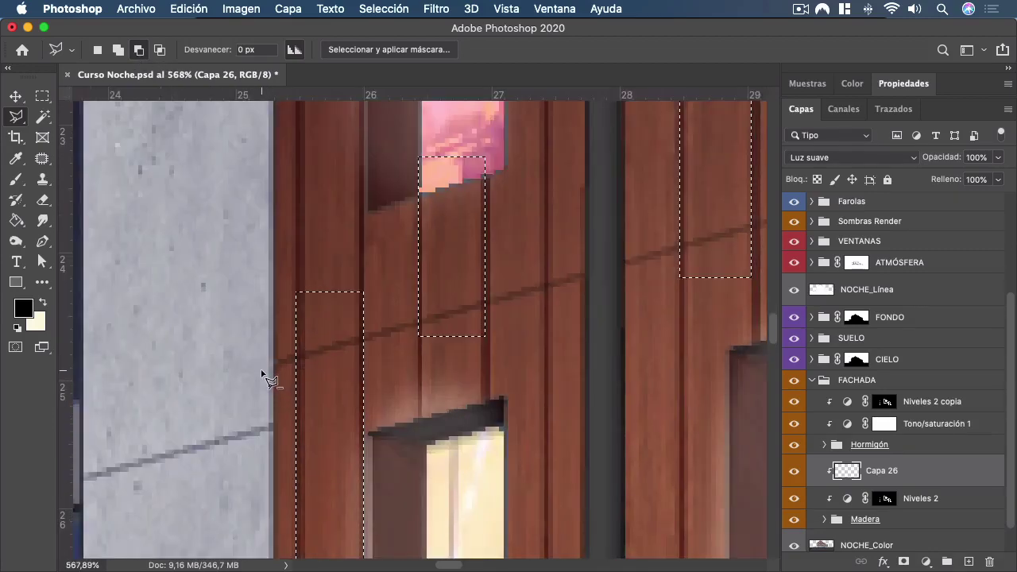
pyautogui.click(263, 372)
pyautogui.scroll(-6, 239, 378)
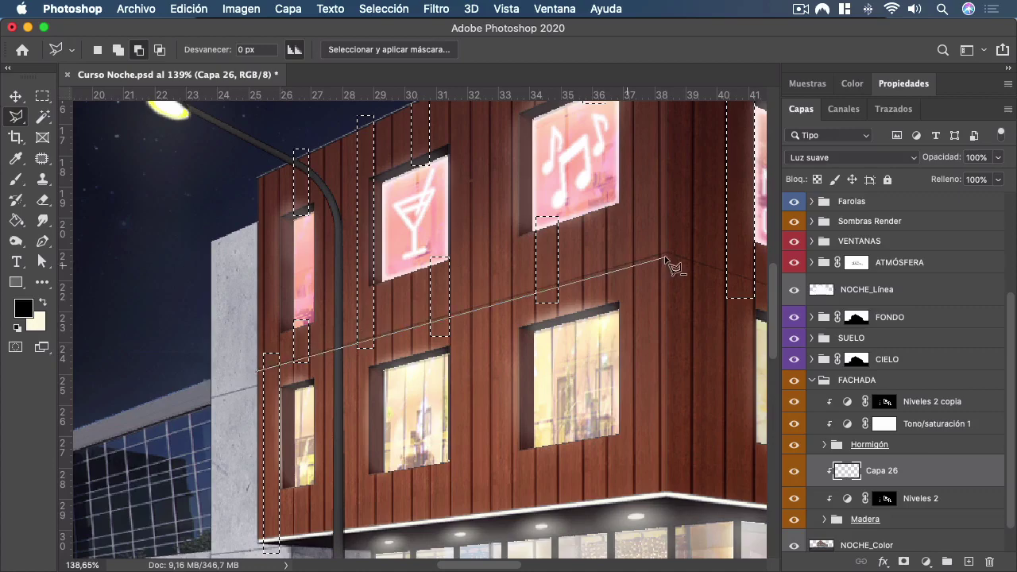
pyautogui.scroll(4, 666, 259)
pyautogui.click(668, 248)
# Continue the lasso outline along the MOOD CLUB façade's joint line past the far block and close it below the building to subtract the lower strip parts.
pyautogui.scroll(-6, 317, 246)
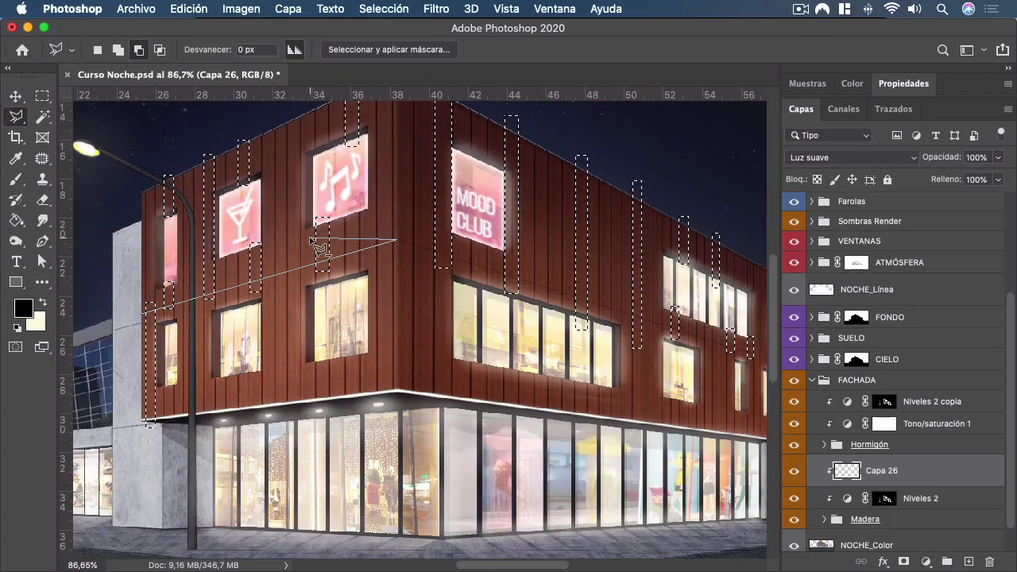
pyautogui.scroll(2, 761, 361)
pyautogui.scroll(5, 761, 361)
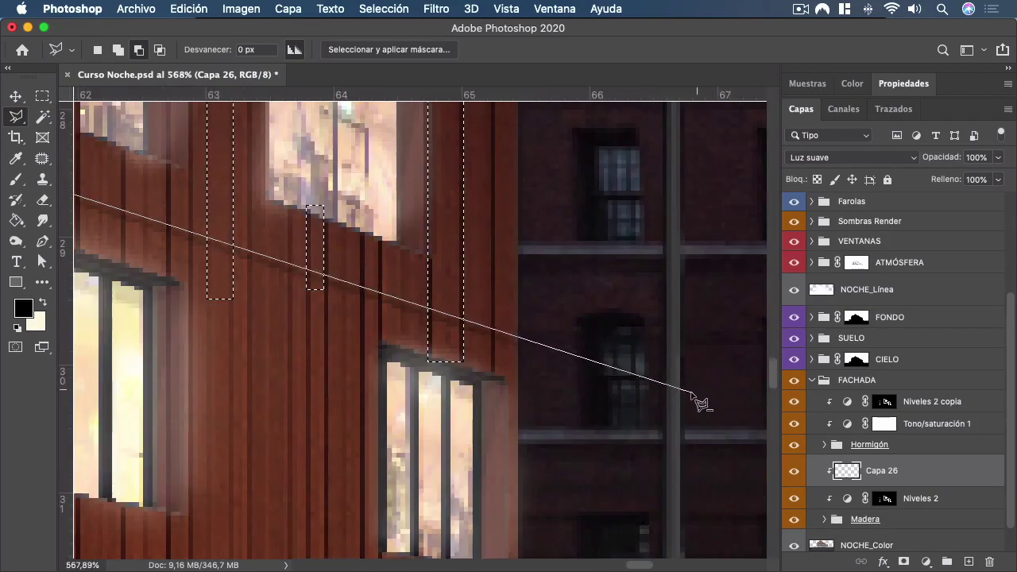
pyautogui.click(688, 395)
pyautogui.scroll(-4, 692, 296)
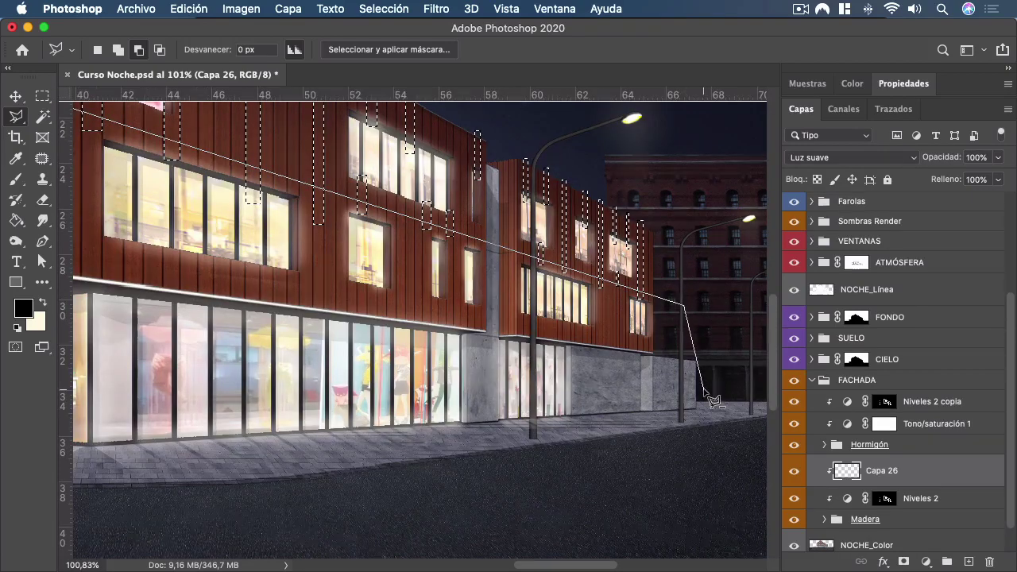
pyautogui.scroll(-5, 509, 333)
pyautogui.scroll(2, 378, 384)
pyautogui.keyDown('super'); pyautogui.click(214, 409); pyautogui.keyUp('super')
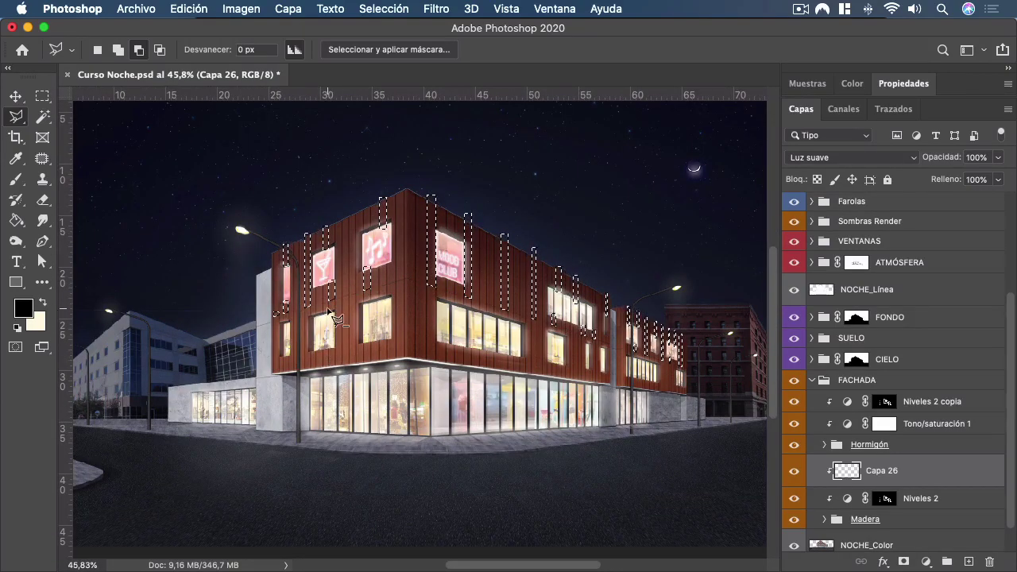
# Remove the short leftover strip beside the concrete wall from the plank selection.
pyautogui.scroll(3, 333, 317)
pyautogui.scroll(2, 279, 364)
pyautogui.scroll(-2, 263, 358)
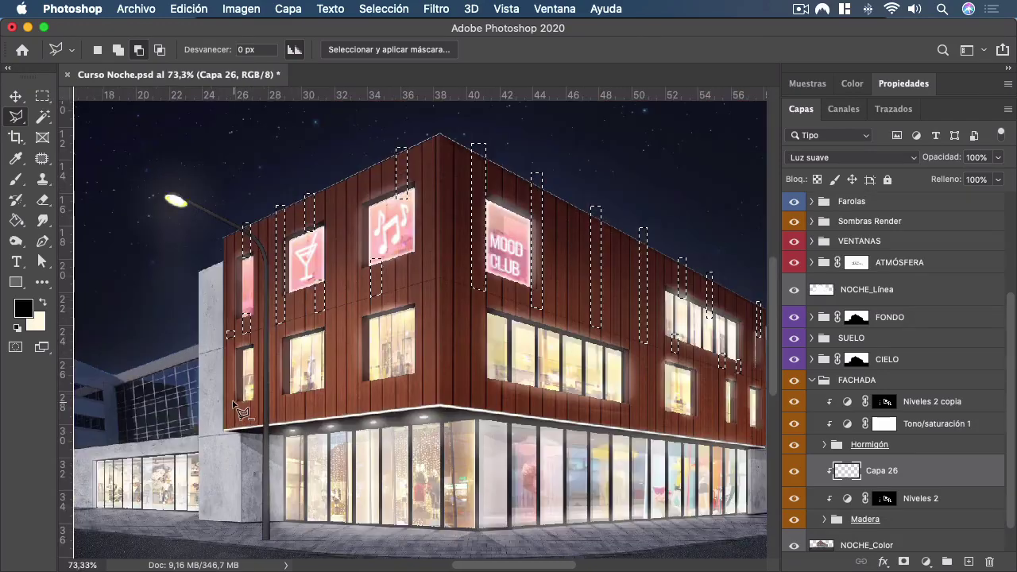
pyautogui.scroll(5, 231, 294)
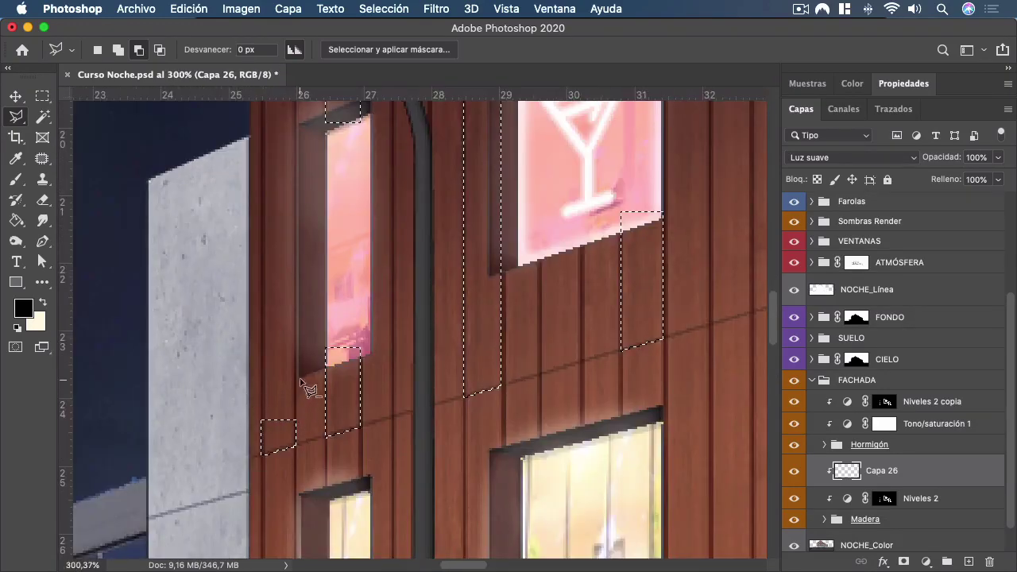
pyautogui.scroll(-4, 186, 442)
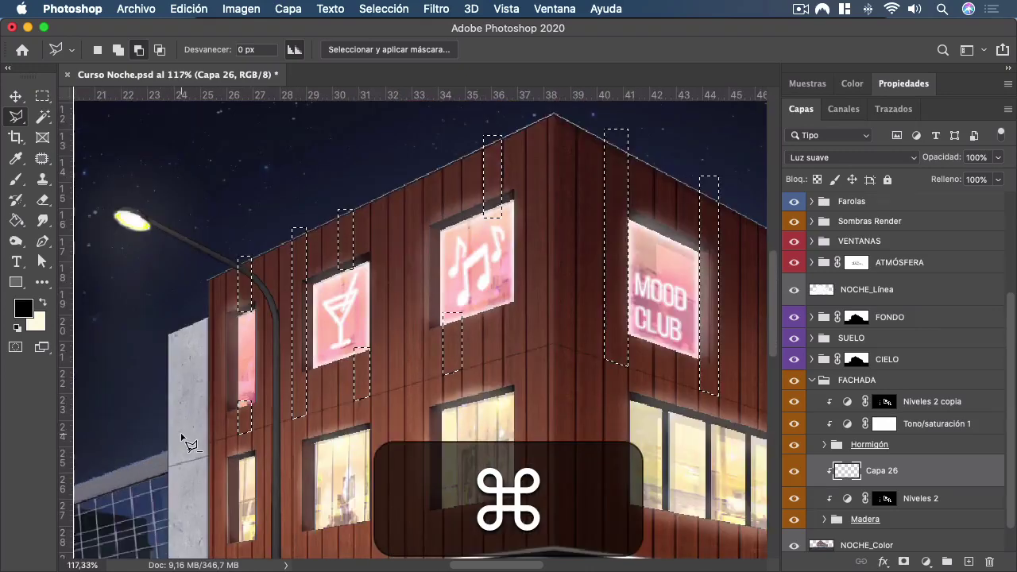
pyautogui.scroll(-6, 186, 443)
pyautogui.scroll(2, 405, 330)
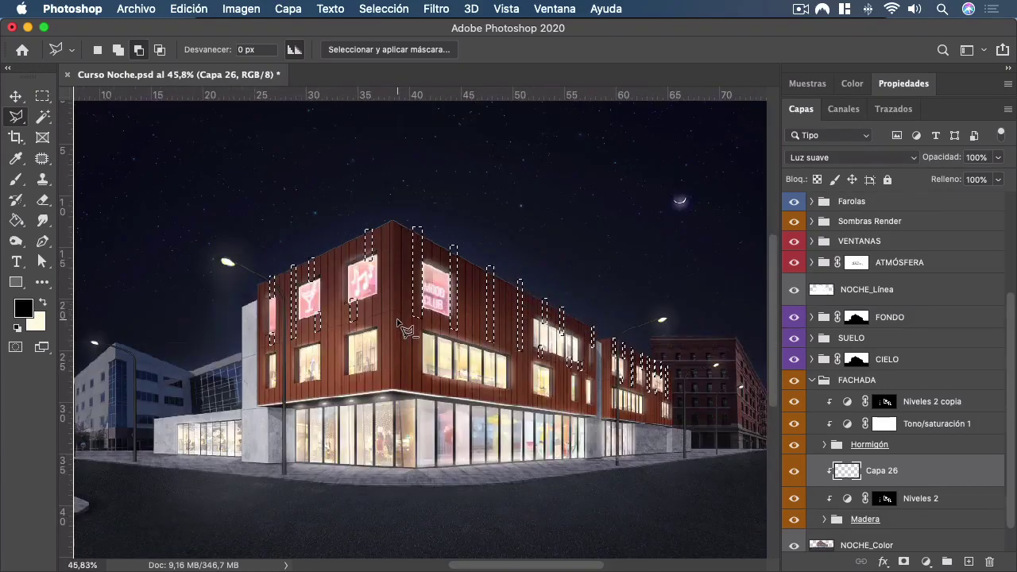
# Save the plank selection as an alpha channel named Listones 1, then return to the RGB composite and the layers.
pyautogui.click(844, 108)
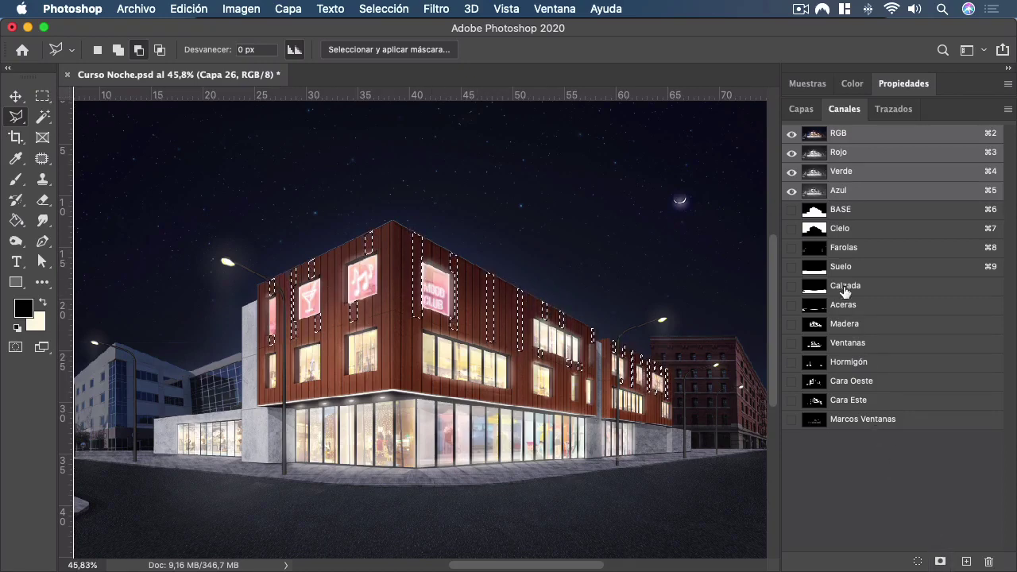
pyautogui.click(940, 562)
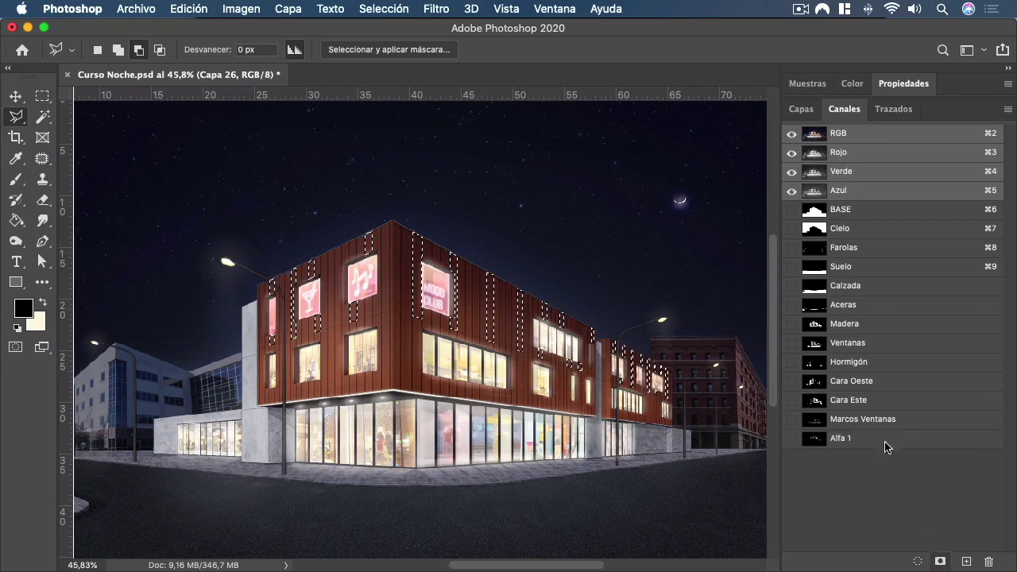
pyautogui.doubleClick(841, 439)
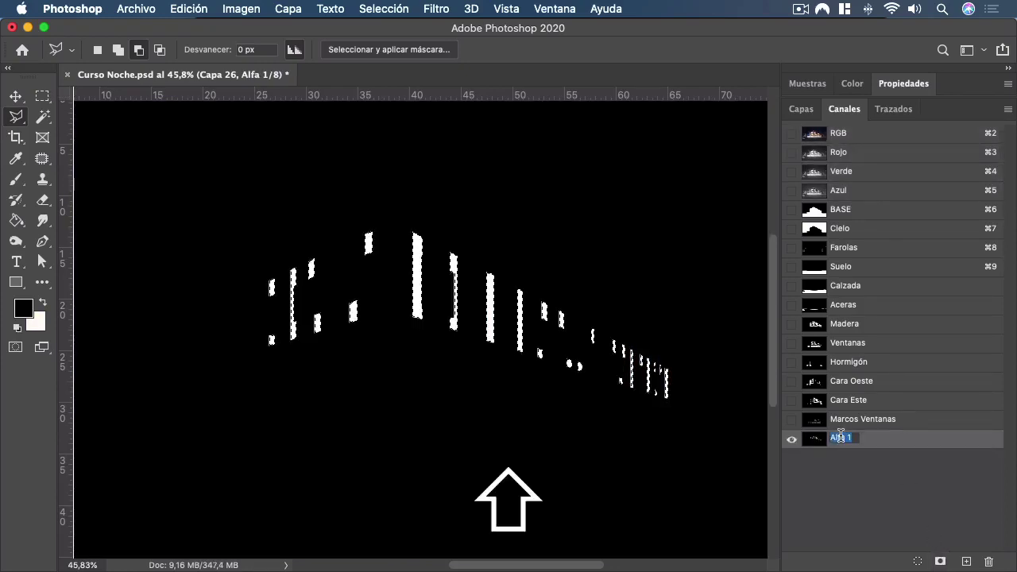
pyautogui.write('Listones 1')
pyautogui.press('Return')
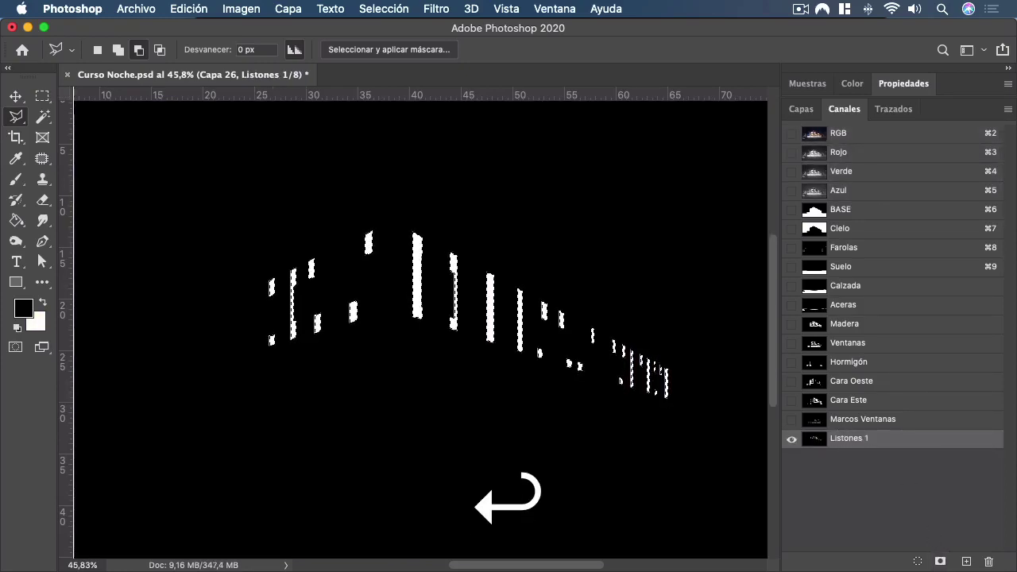
pyautogui.click(842, 132)
pyautogui.click(803, 108)
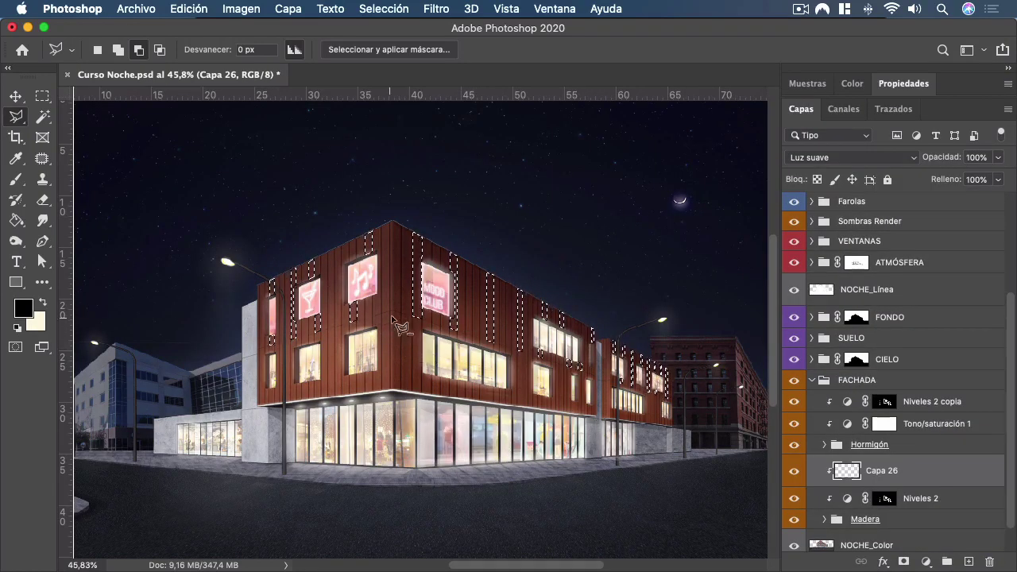
# Darken the selected planks on Capa 26 with a soft black brush at 20% opacity, using a brush size of 136 for the finer areas.
pyautogui.press('b')
pyautogui.scroll(3, 274, 249)
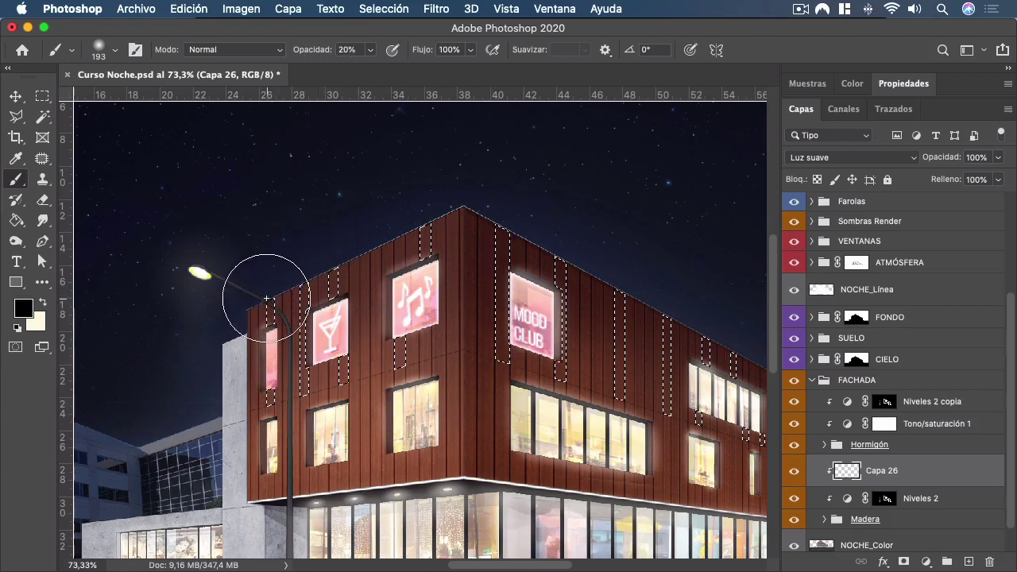
pyautogui.scroll(-3, 257, 254)
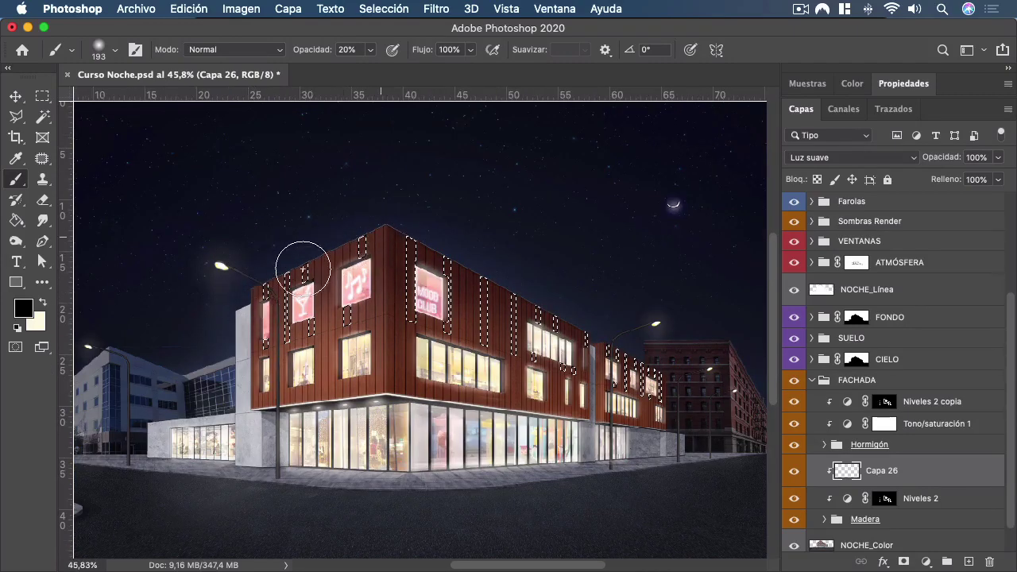
pyautogui.moveTo(409, 227)
pyautogui.mouseDown()
pyautogui.moveTo(405, 359)
pyautogui.moveTo(408, 217)
pyautogui.moveTo(410, 308)
pyautogui.moveTo(429, 302)
pyautogui.moveTo(438, 257)
pyautogui.moveTo(448, 289)
pyautogui.moveTo(457, 274)
pyautogui.moveTo(418, 275)
pyautogui.mouseUp()
pyautogui.scroll(3, 496, 262)
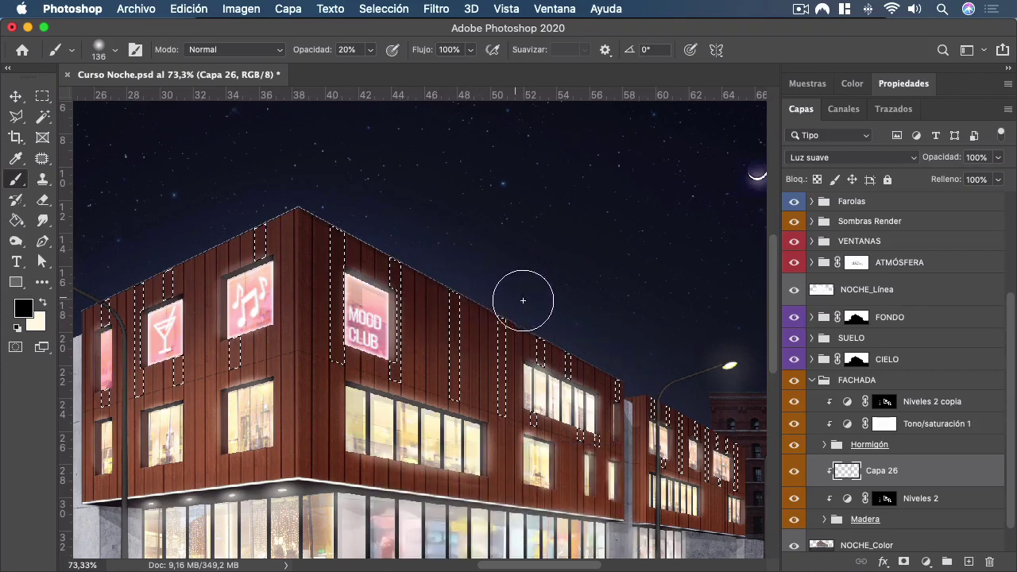
pyautogui.moveTo(434, 390); pyautogui.dragTo(482, 422)
pyautogui.scroll(-3, 479, 259)
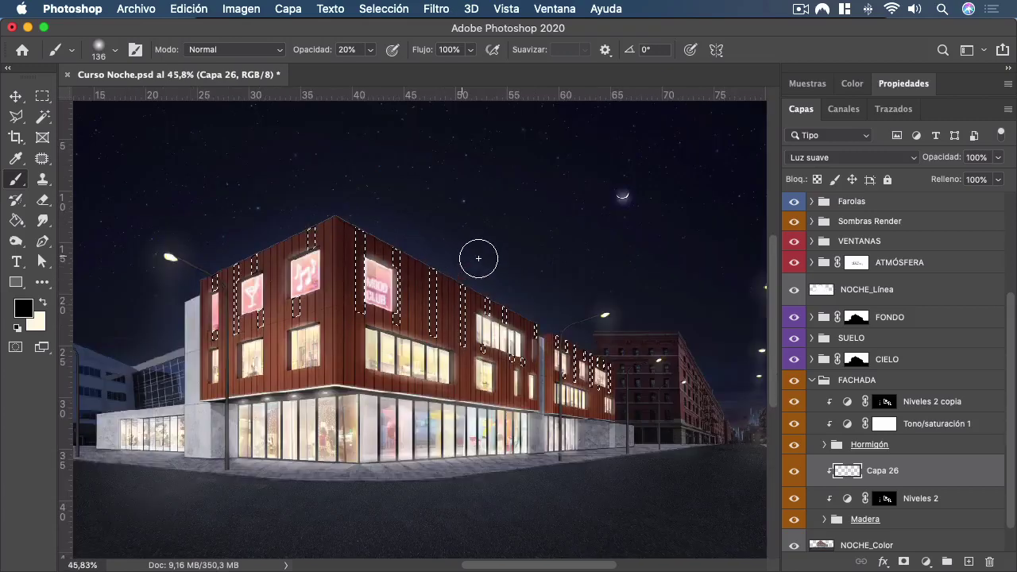
# Set the brush opacity to 25%, go over the selected planks on both façades, and deselect them.
pyautogui.scroll(3, 615, 344)
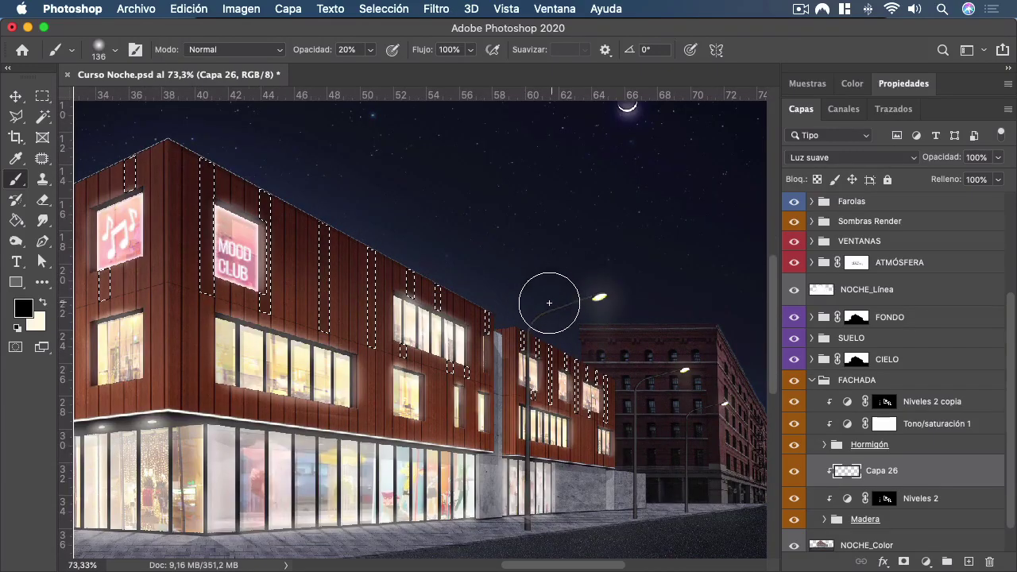
pyautogui.press('2')
pyautogui.press('5')
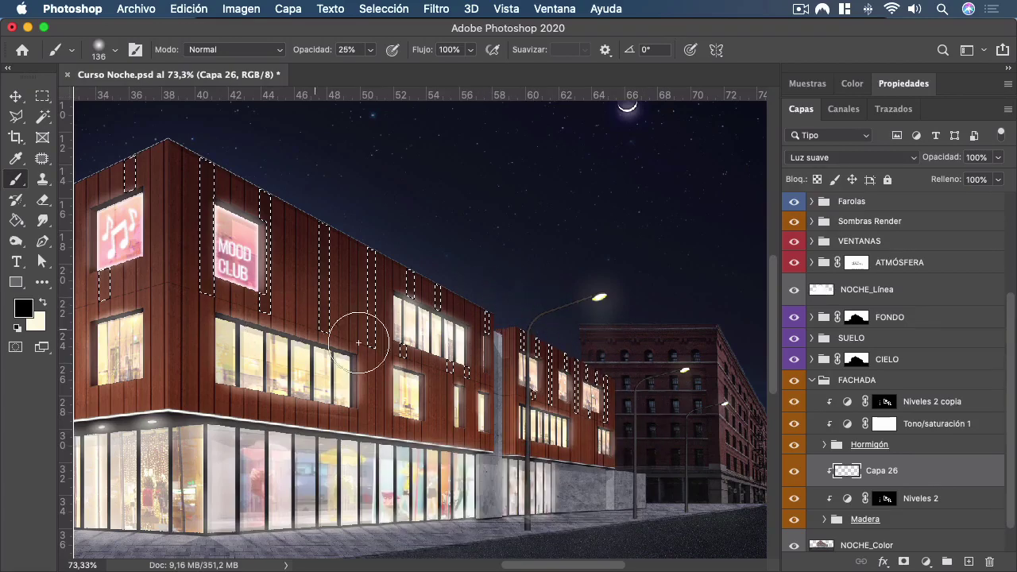
pyautogui.scroll(-3, 631, 363)
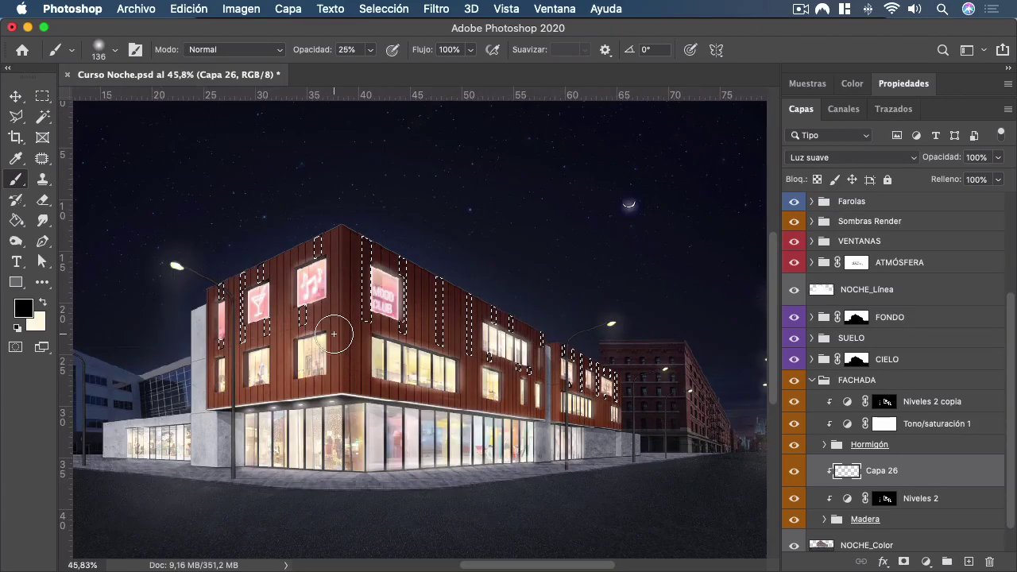
pyautogui.scroll(3, 195, 298)
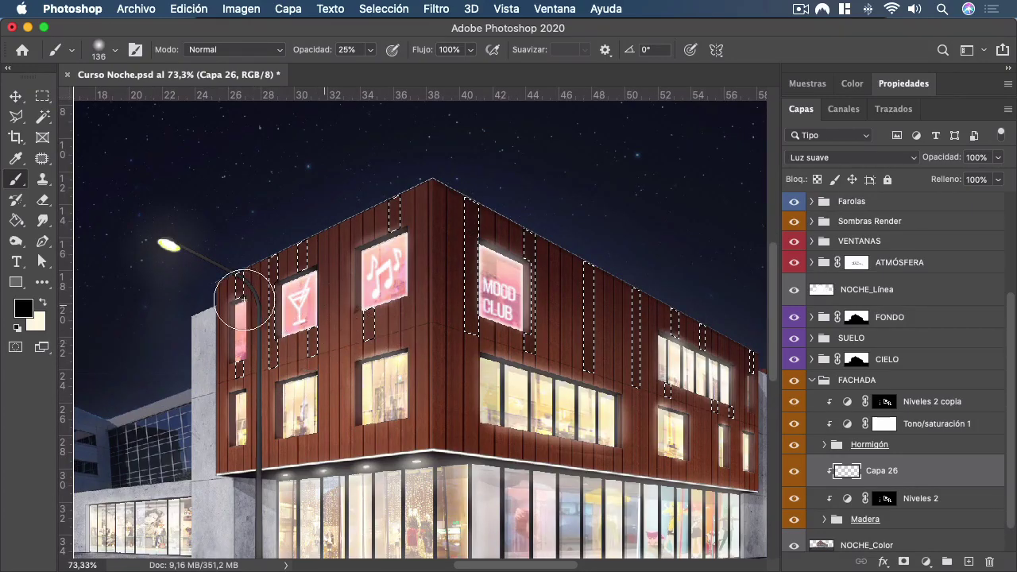
pyautogui.scroll(-3, 509, 326)
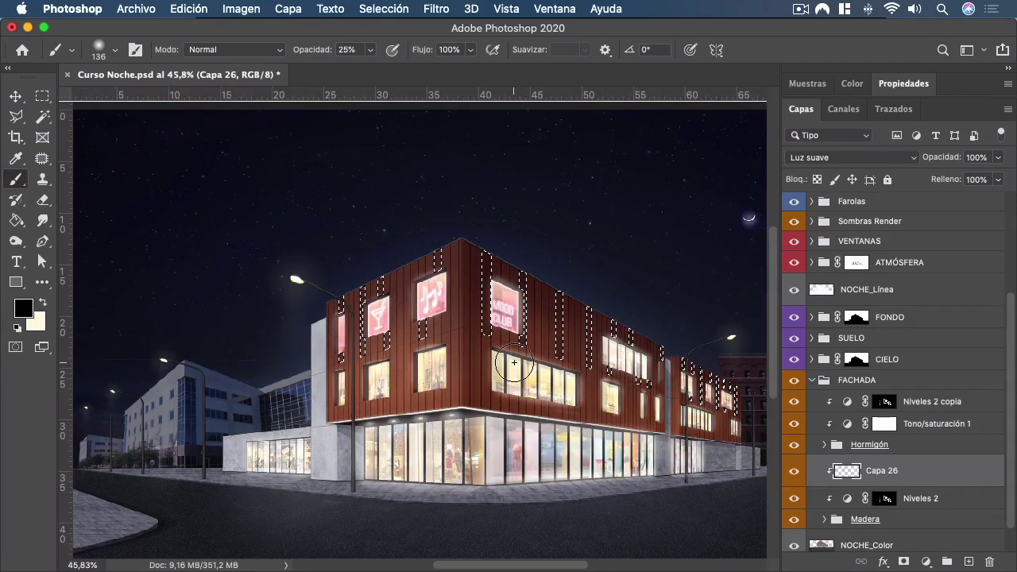
pyautogui.press('super+d')
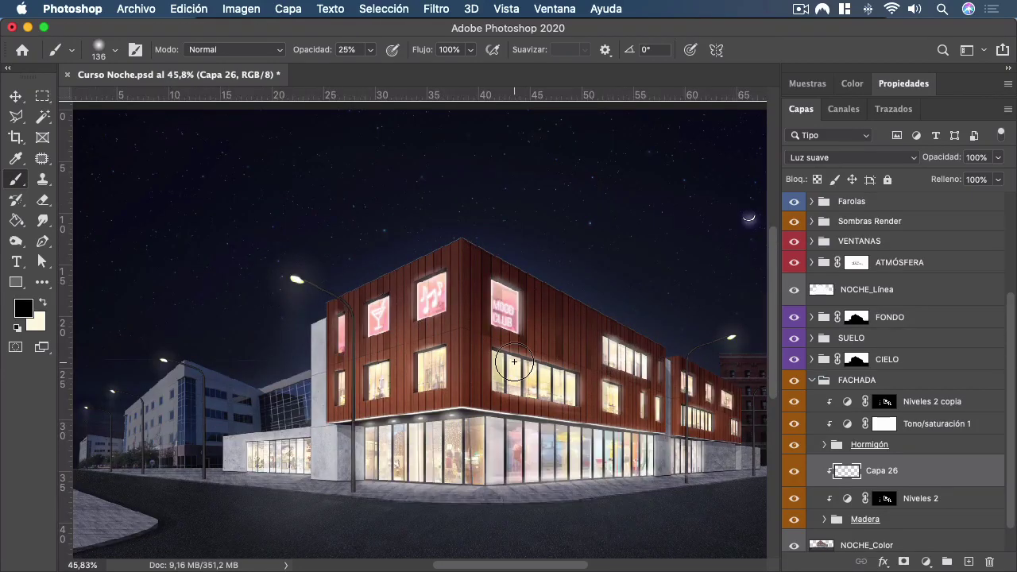
# Toggle the visibility of Capa 26 to compare the façade with and without the darkened planks.
pyautogui.click(794, 470)
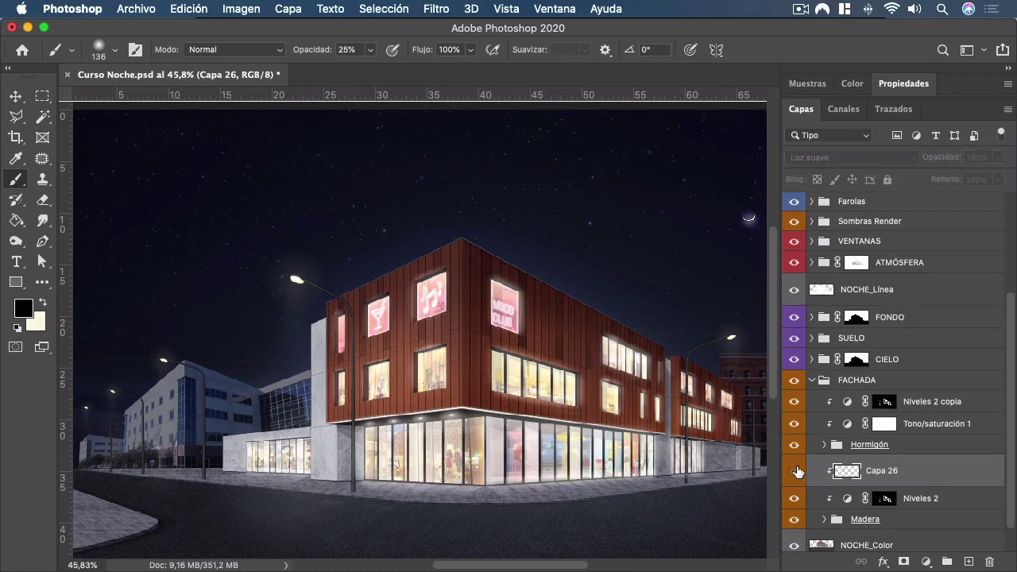
pyautogui.click(795, 471)
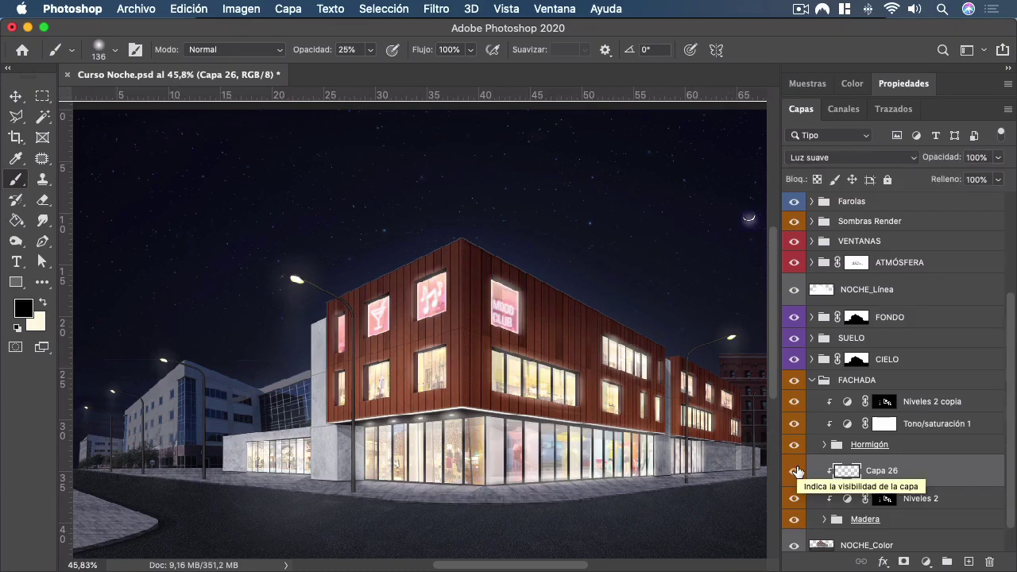
pyautogui.click(798, 471)
pyautogui.moveTo(464, 308); pyautogui.dragTo(498, 358)
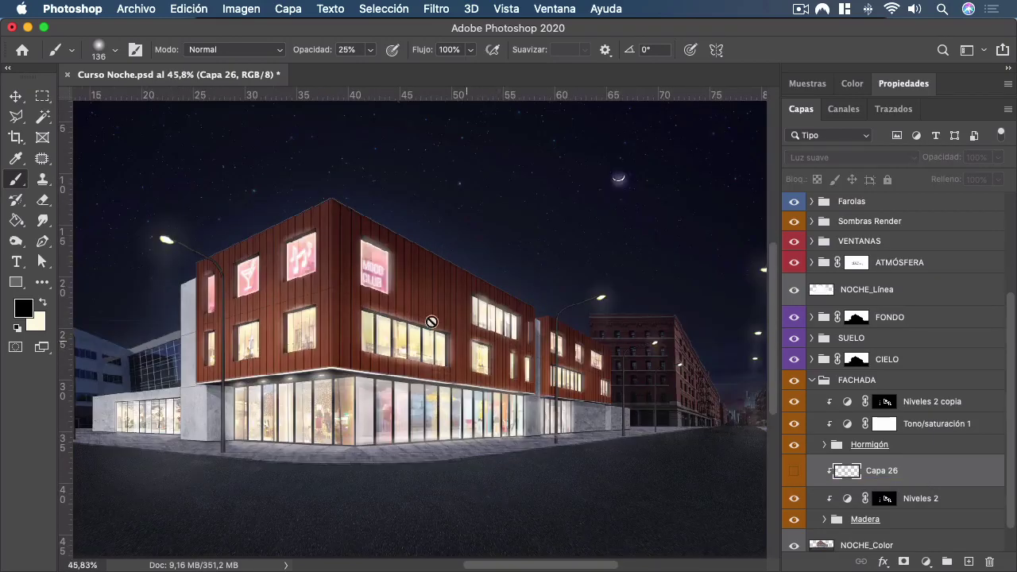
# Show Capa 26 again and examine the plank tone variation on both wood façades, close up and in the full image.
pyautogui.click(793, 471)
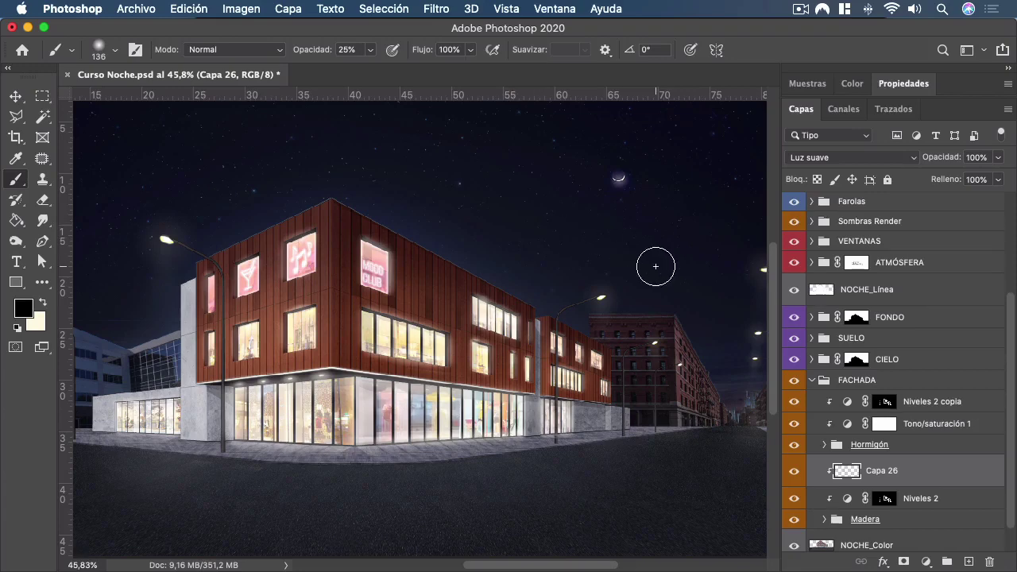
pyautogui.press('super+0')
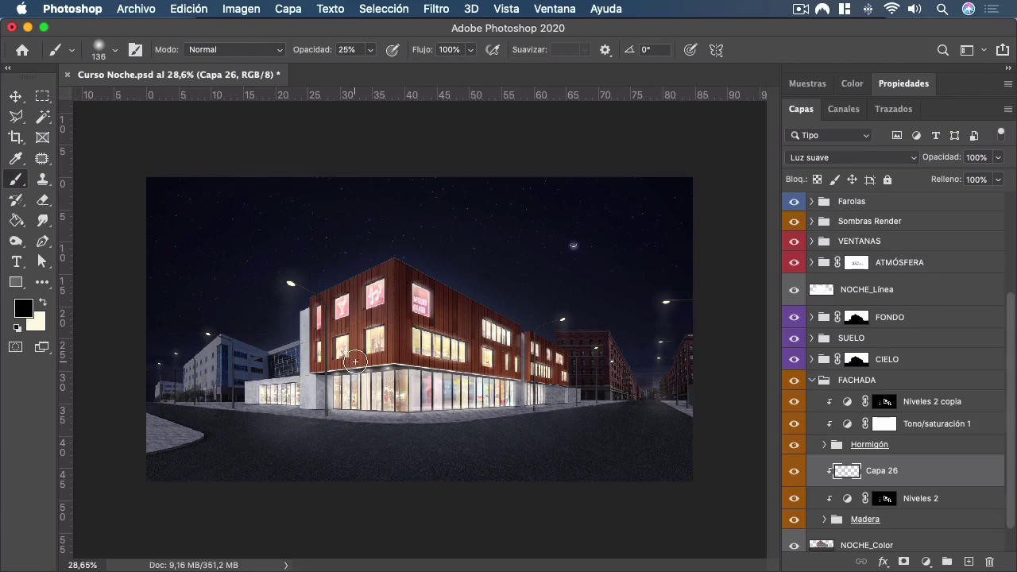
pyautogui.scroll(2, 356, 361)
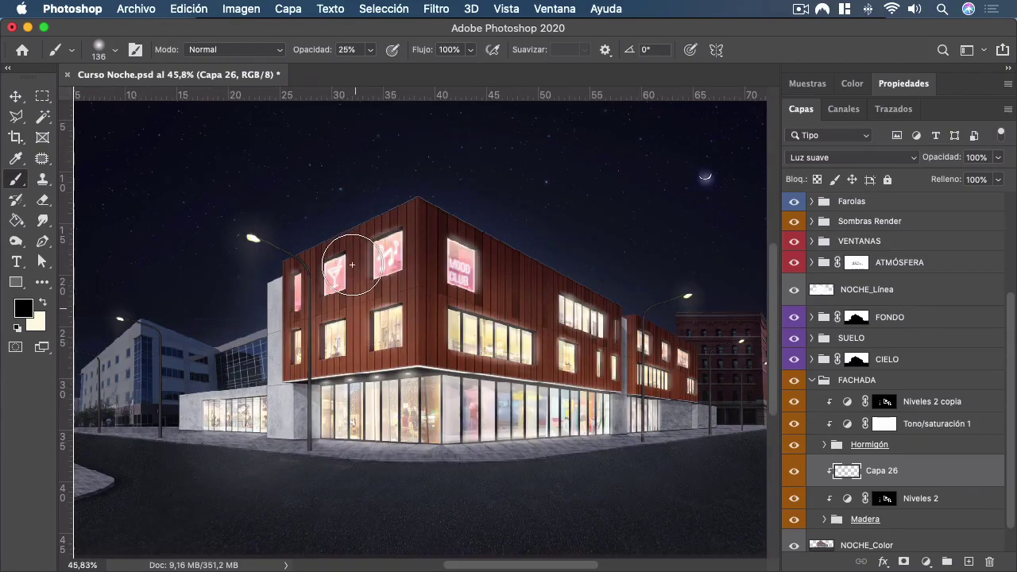
pyautogui.scroll(4, 352, 266)
pyautogui.scroll(-2, 363, 290)
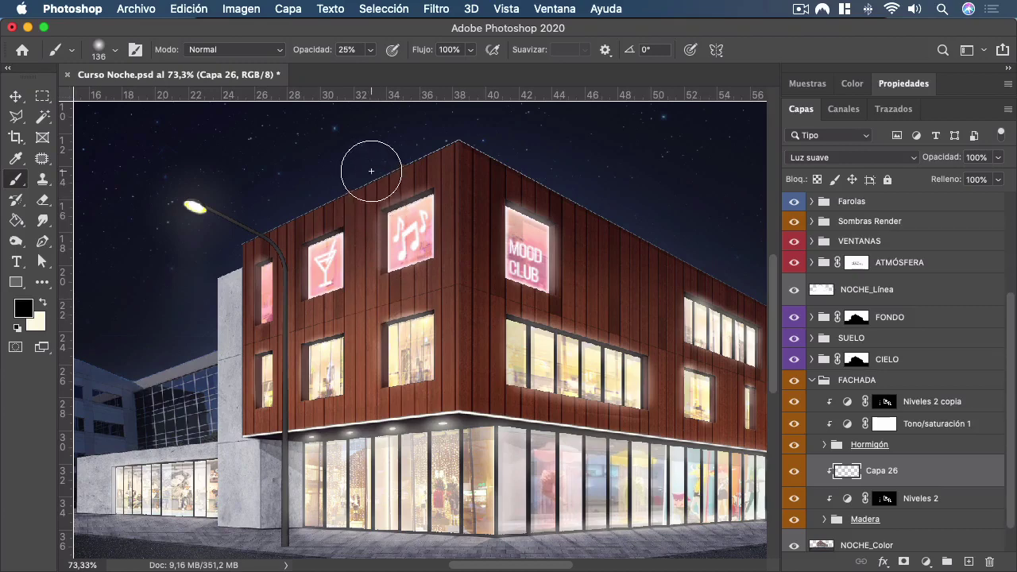
pyautogui.scroll(-2, 200, 295)
pyautogui.scroll(2, 485, 272)
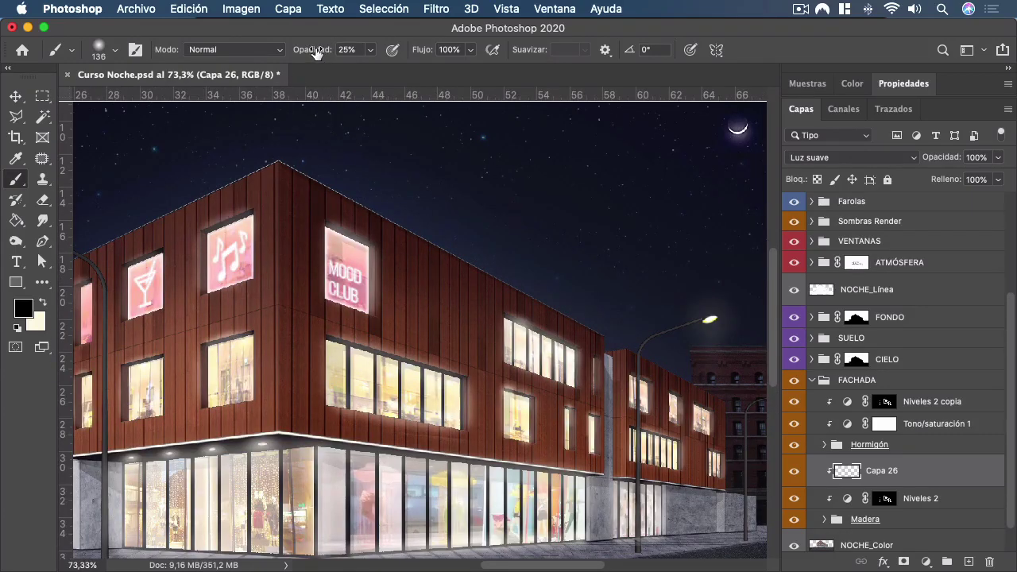
pyautogui.scroll(-2, 508, 291)
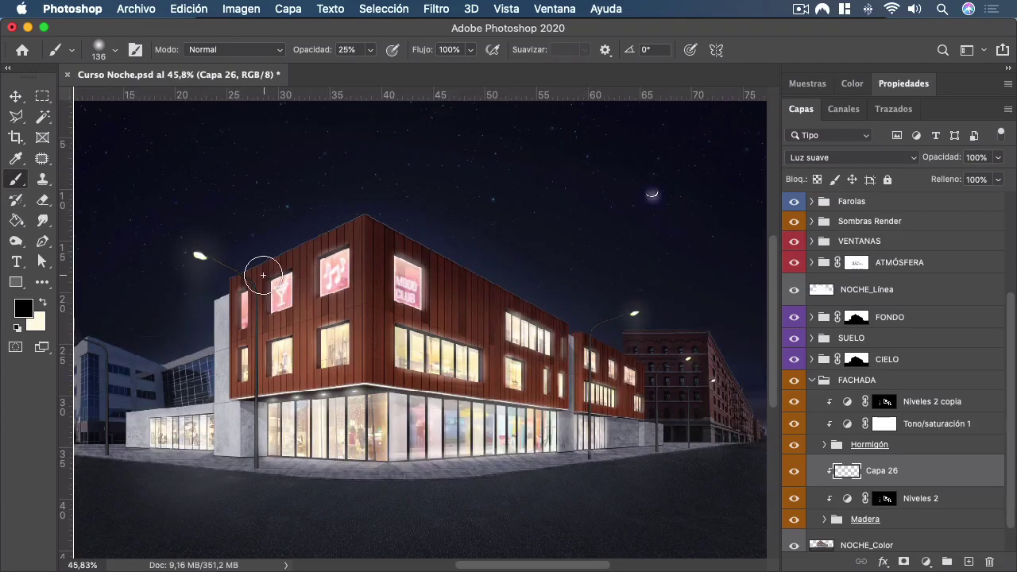
pyautogui.scroll(2, 259, 275)
pyautogui.scroll(2, 278, 347)
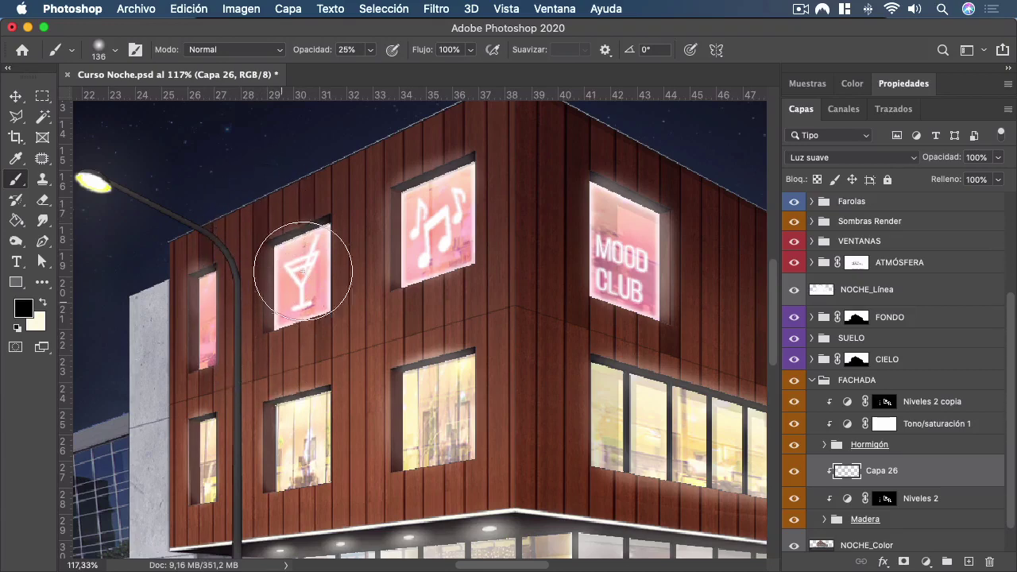
pyautogui.scroll(-2, 311, 302)
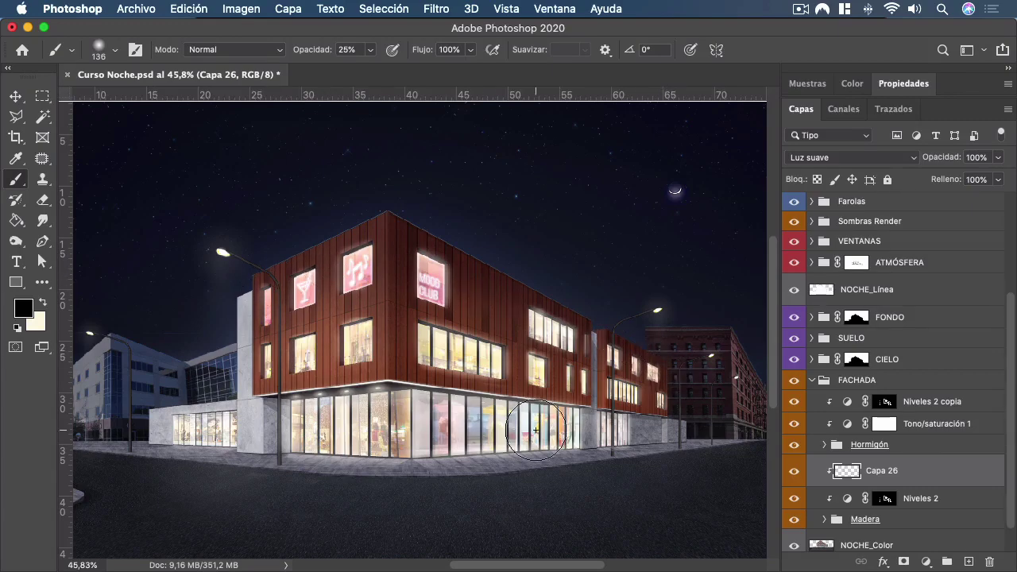
pyautogui.scroll(1, 434, 421)
pyautogui.scroll(-1, 357, 349)
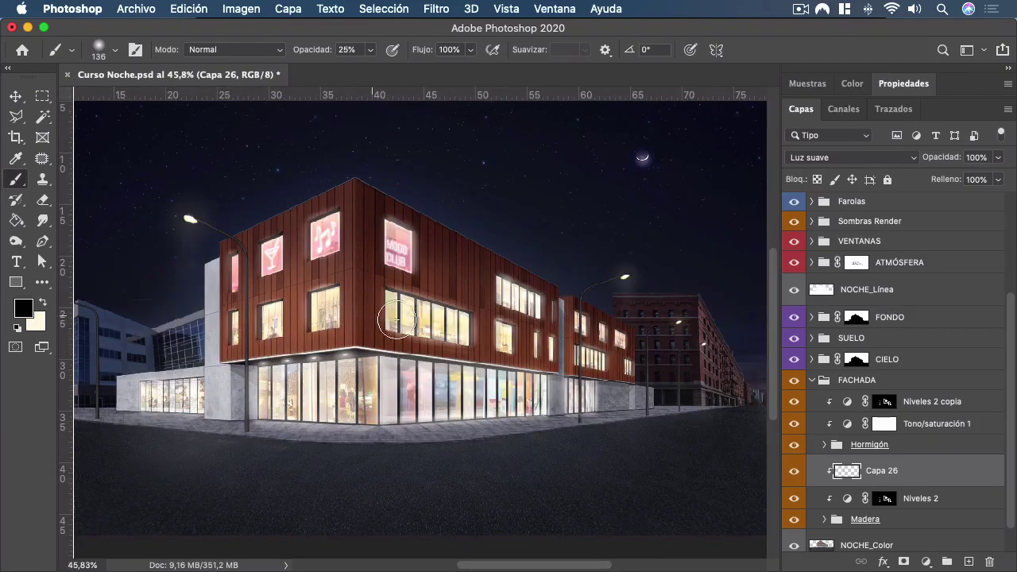
pyautogui.scroll(1, 340, 335)
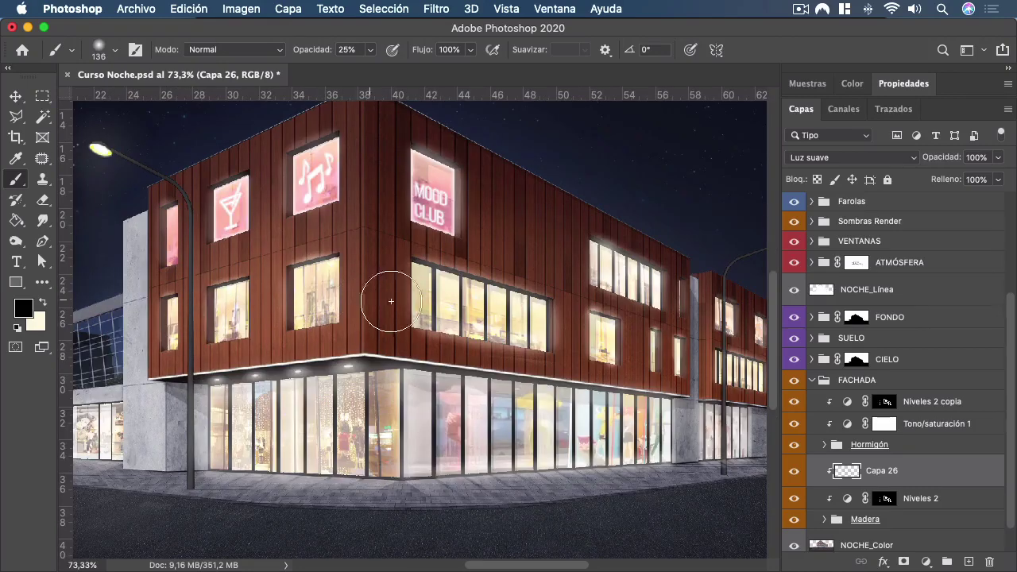
pyautogui.scroll(-1, 499, 310)
pyautogui.scroll(1, 546, 332)
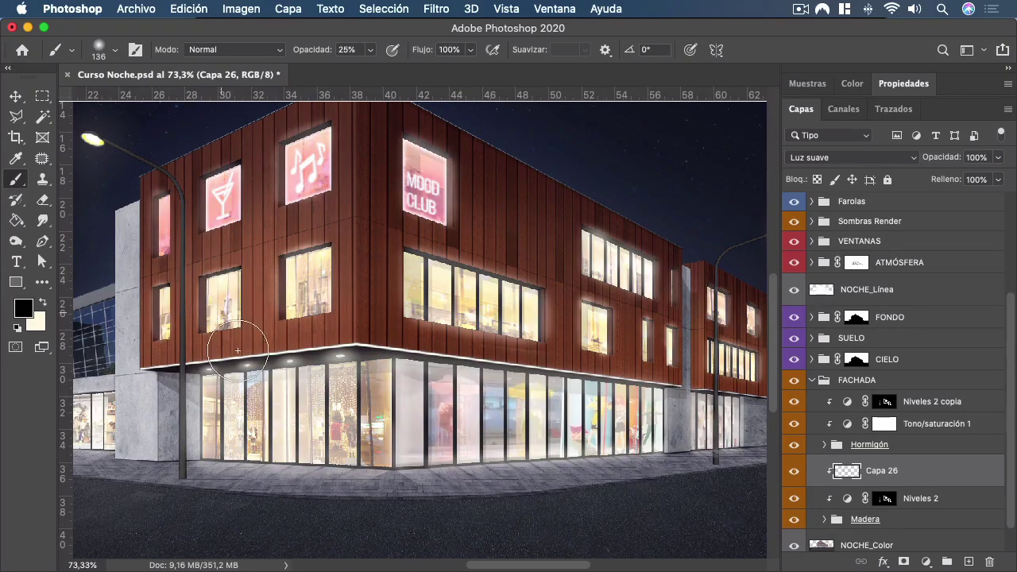
pyautogui.scroll(-1, 503, 360)
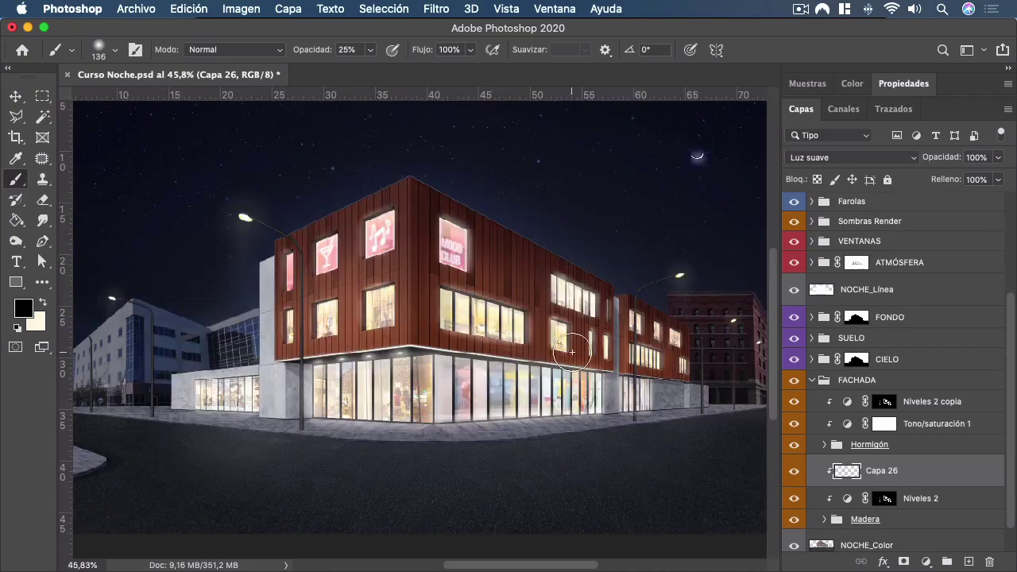
pyautogui.scroll(1, 506, 341)
pyautogui.scroll(-1, 500, 405)
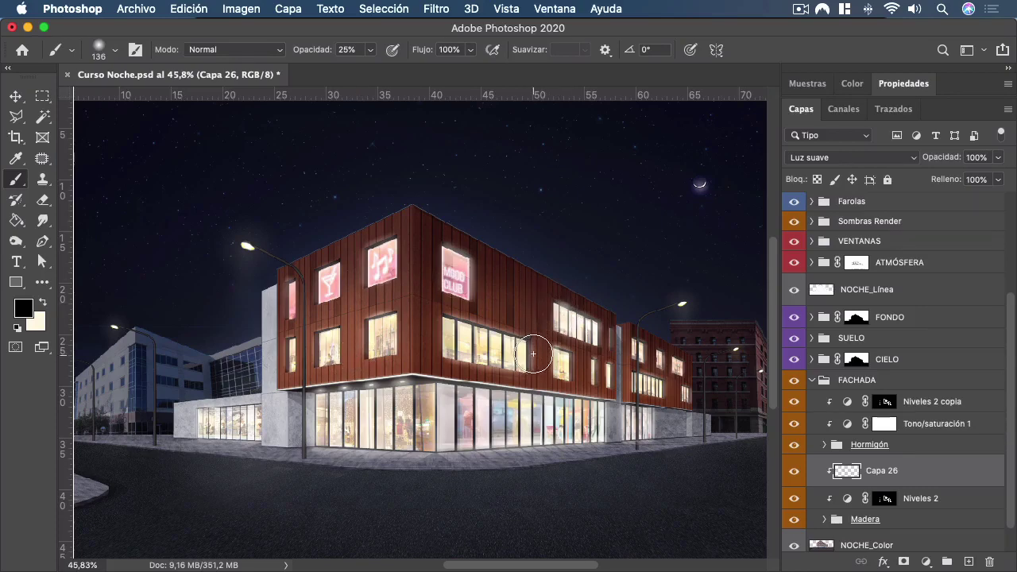
pyautogui.scroll(2, 525, 346)
pyautogui.scroll(-2, 528, 348)
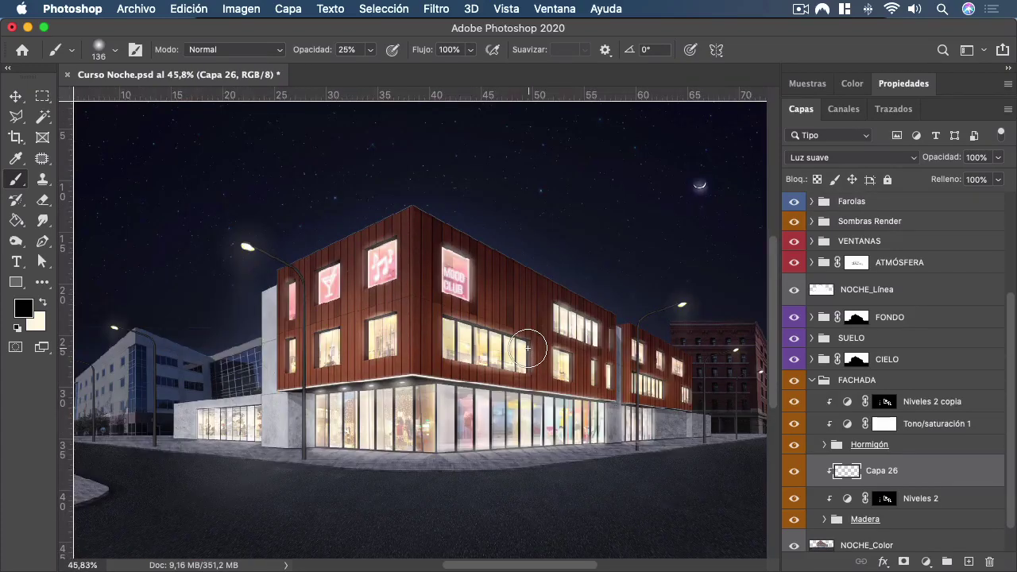
pyautogui.scroll(-5, 528, 348)
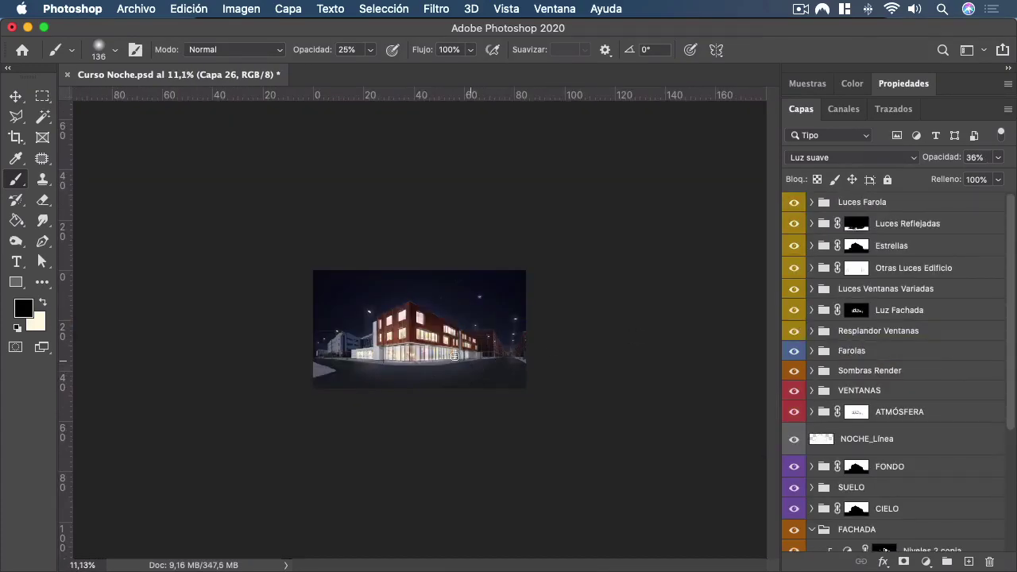
pyautogui.scroll(6, 414, 351)
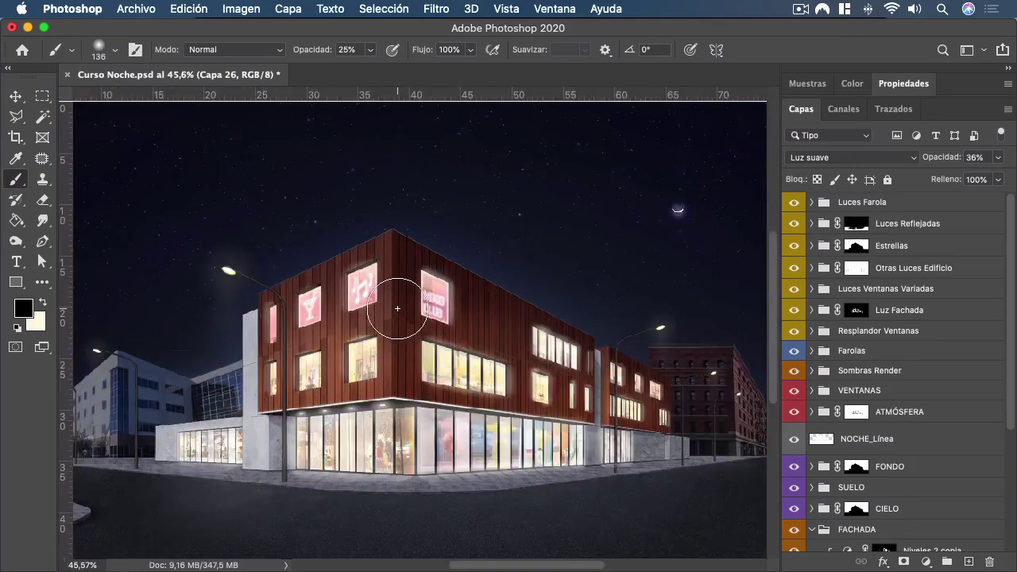
pyautogui.scroll(-2, 401, 311)
# Add a new layer above Capa 26, clip it to the wood group below, and set its blend mode to Luz suave.
pyautogui.scroll(-5, 827, 413)
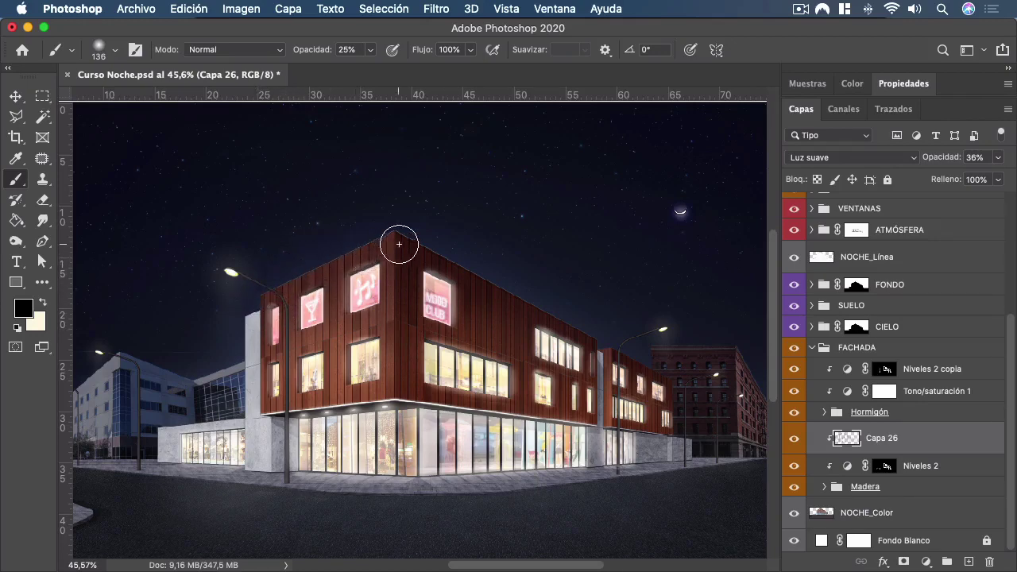
pyautogui.click(918, 471)
pyautogui.click(920, 444)
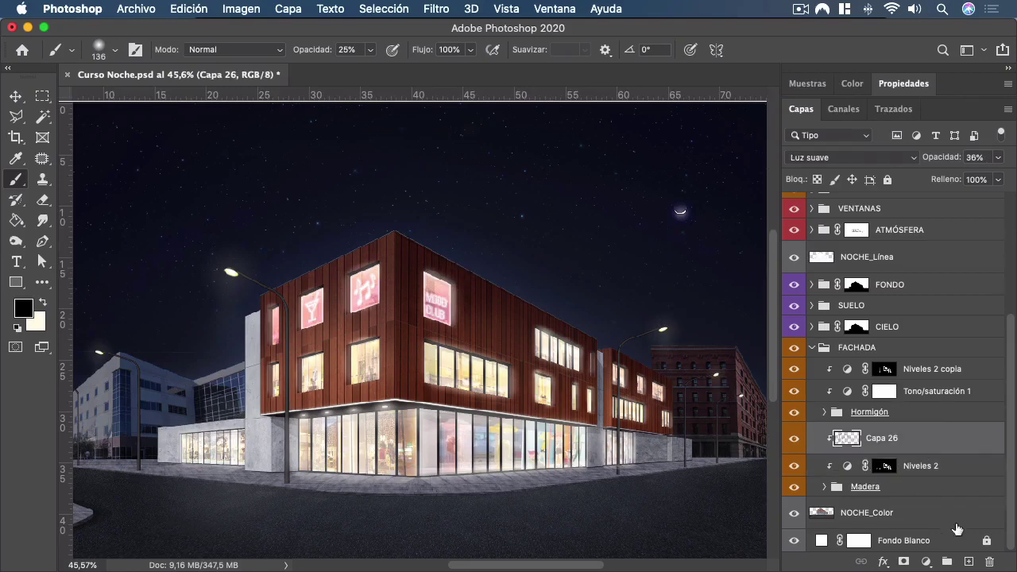
pyautogui.click(969, 563)
pyautogui.keyDown('alt'); pyautogui.click(906, 446); pyautogui.keyUp('alt')
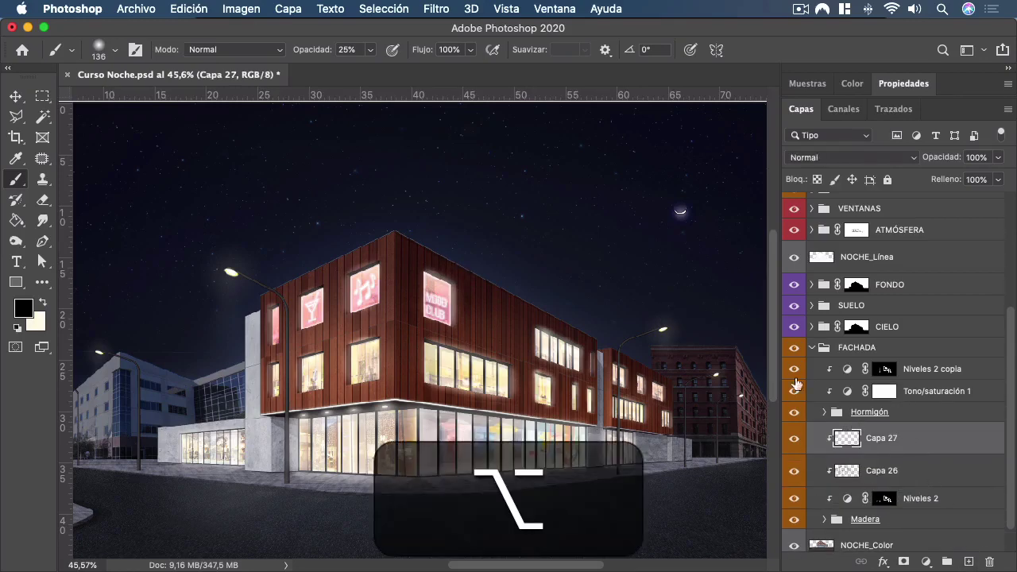
pyautogui.click(818, 158)
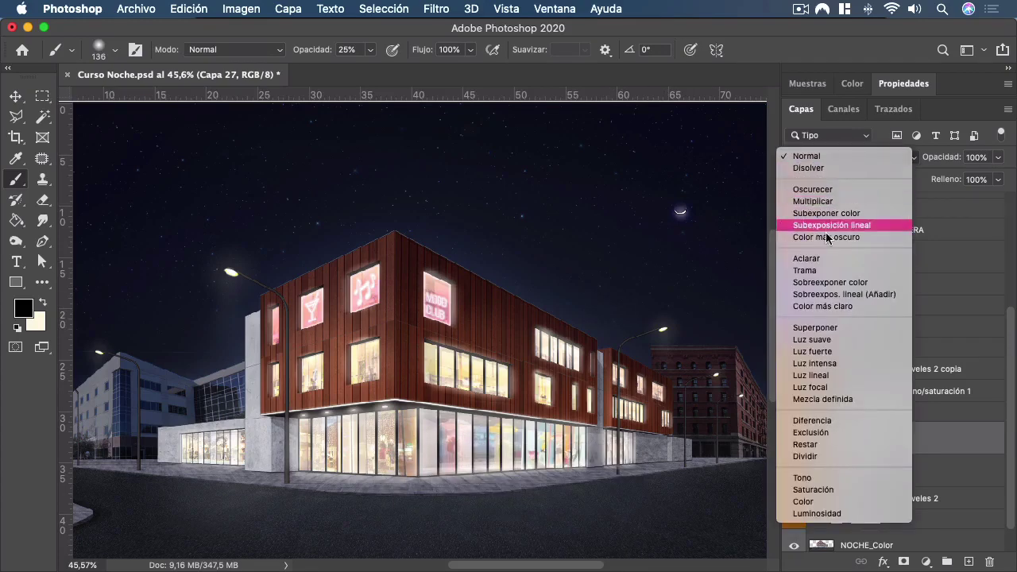
pyautogui.click(831, 347)
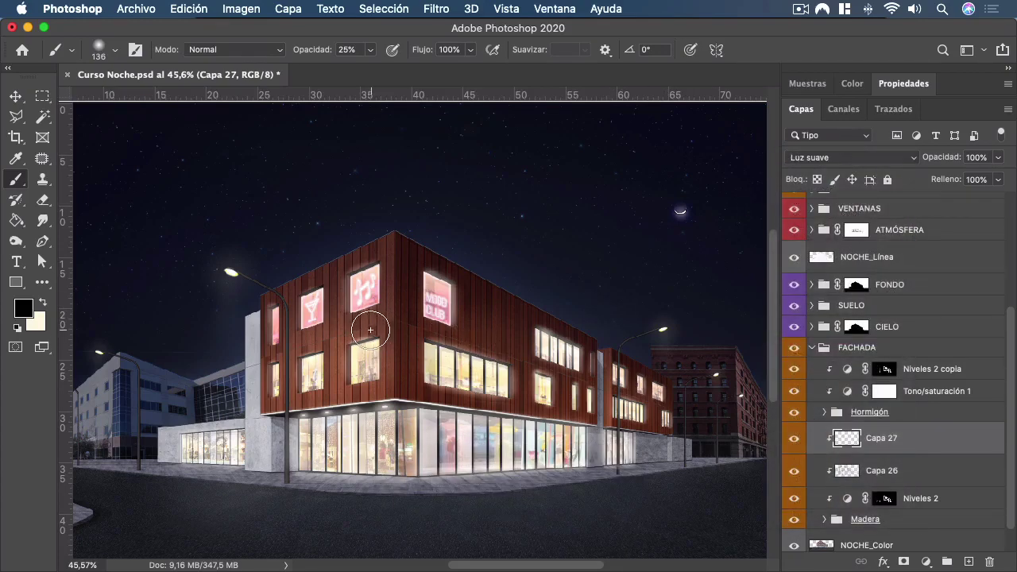
# Load the Cara Oeste channel as a selection, intersect it with the Madera channel, and return to the layers.
pyautogui.click(843, 110)
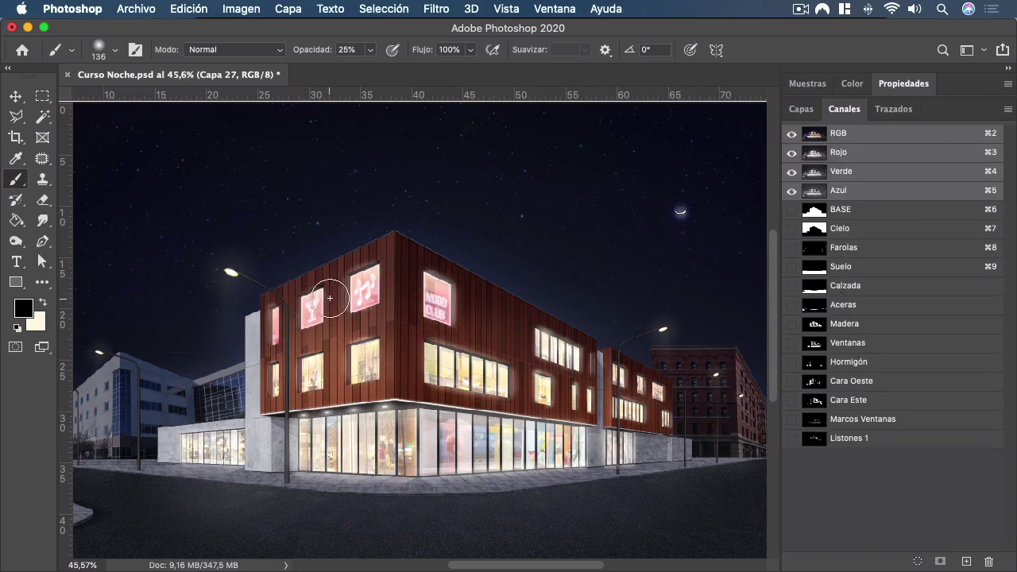
pyautogui.press('super')
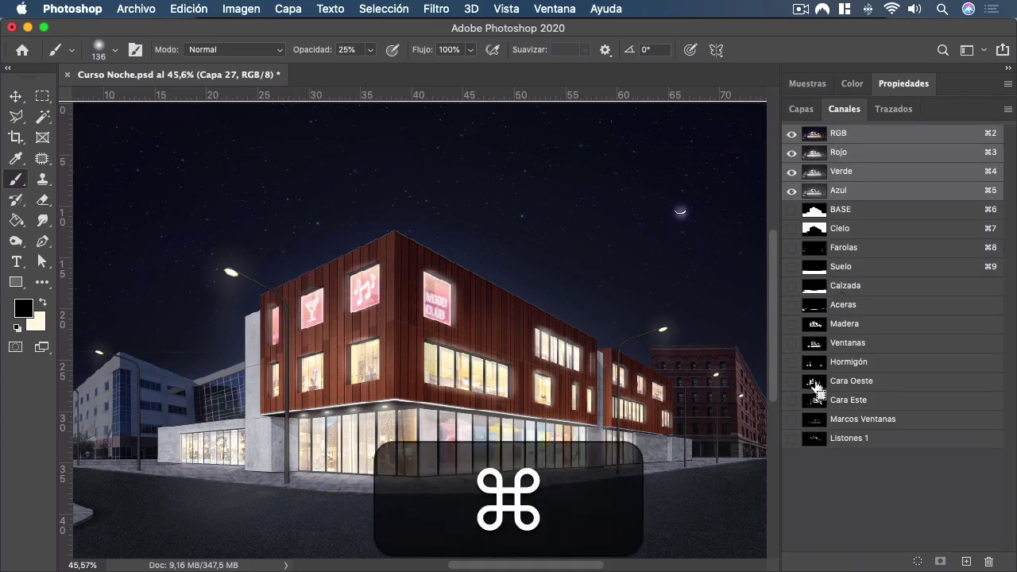
pyautogui.keyDown('super'); pyautogui.click(816, 386); pyautogui.keyUp('super')
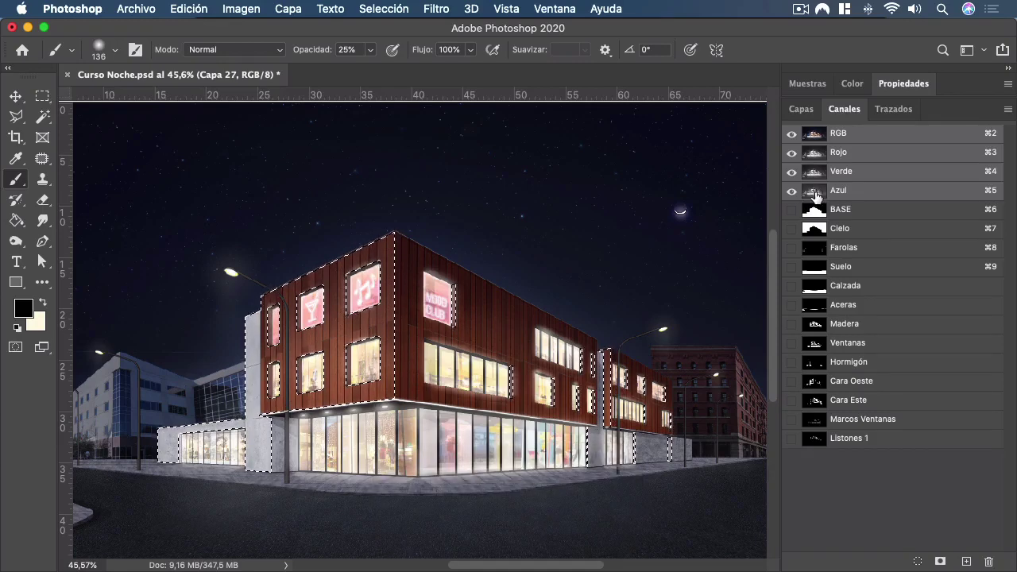
pyautogui.keyDown('alt'); pyautogui.keyDown('shift'); pyautogui.keyDown('super'); pyautogui.click(814, 326); pyautogui.keyUp('super'); pyautogui.keyUp('shift'); pyautogui.keyUp('alt')
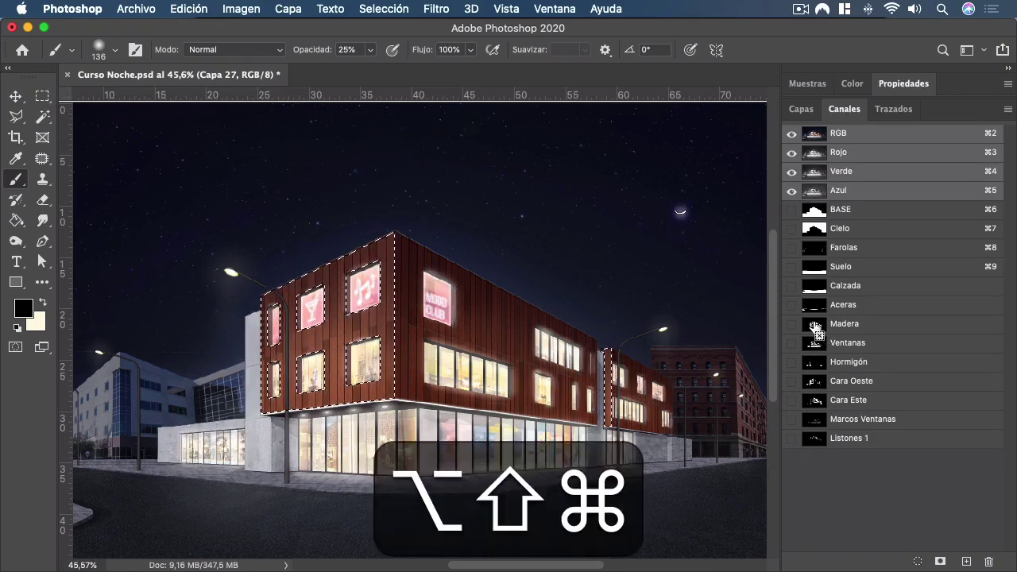
pyautogui.click(801, 109)
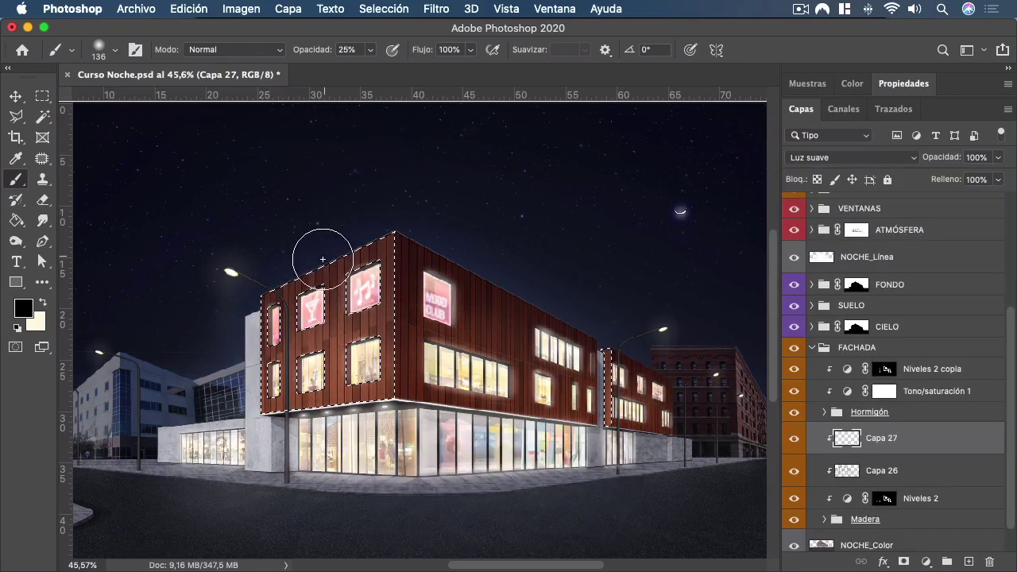
# Set the brush opacity to 20% and darken the upper corner of the selected west wood façade with soft black on Capa 27.
pyautogui.scroll(3, 318, 267)
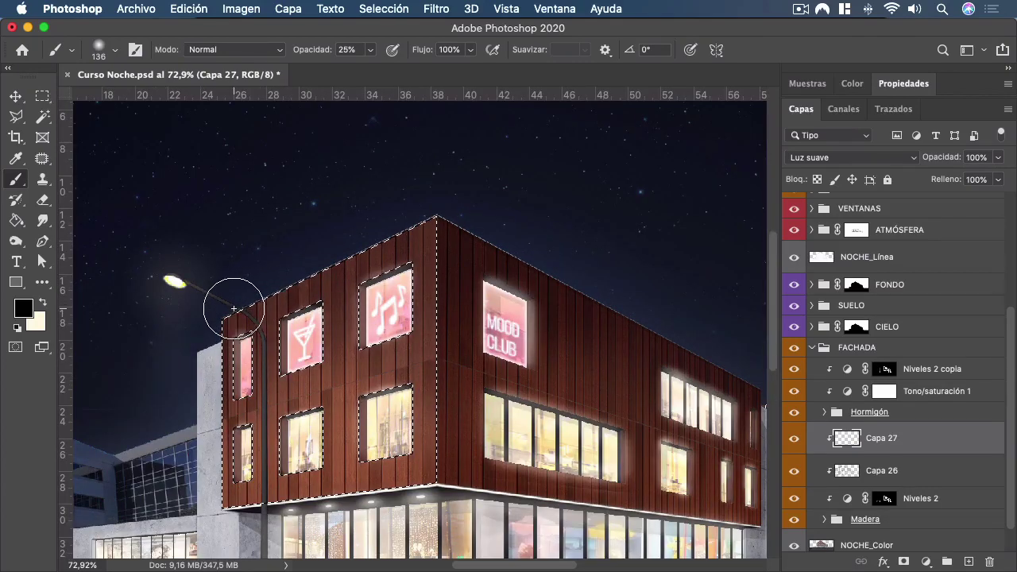
pyautogui.click(448, 242)
pyautogui.press('super+z')
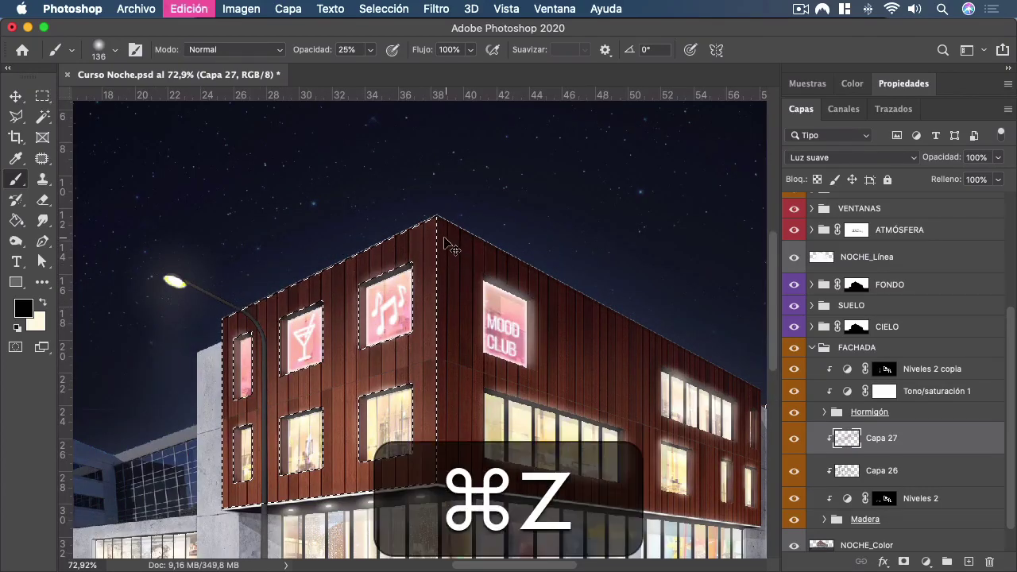
pyautogui.press('2')
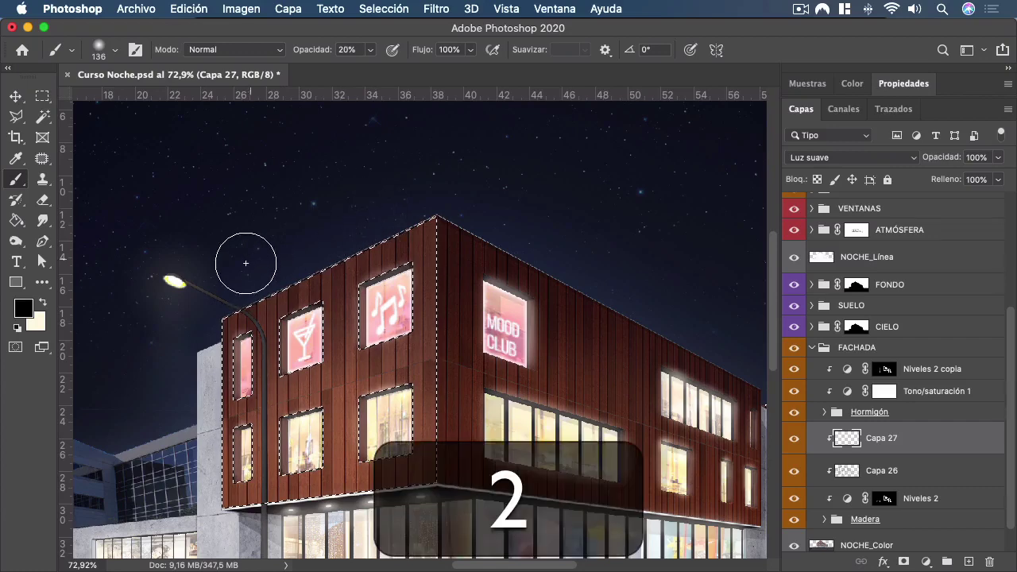
pyautogui.click(458, 256)
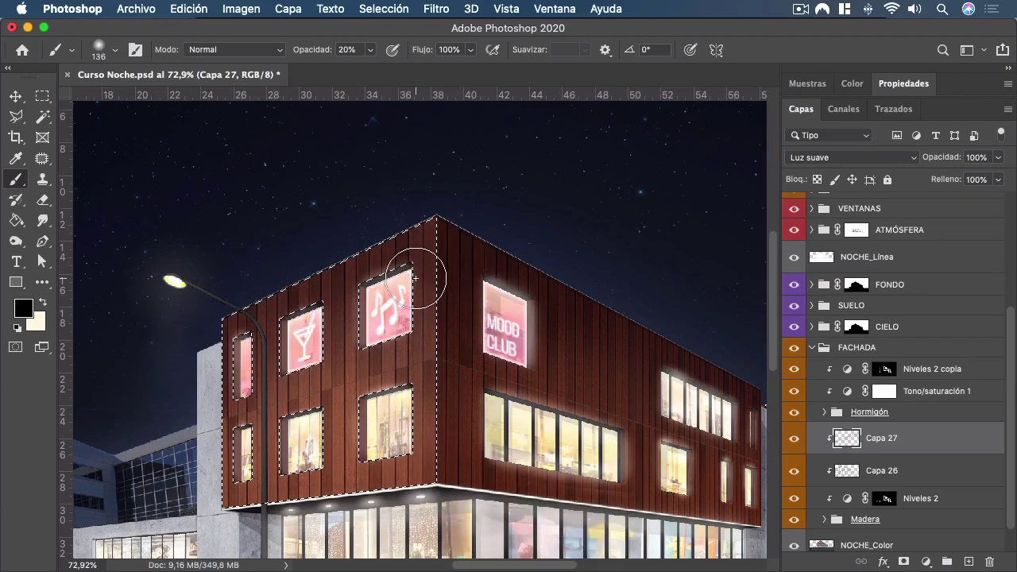
# Enlarge the brush to 159 and build up black shading along the upper and outer edges of the selected façade.
pyautogui.keyDown('ctrl'); pyautogui.keyDown('alt'); pyautogui.moveTo(350, 274); pyautogui.dragTo(352, 278); pyautogui.keyUp('alt'); pyautogui.keyUp('ctrl')
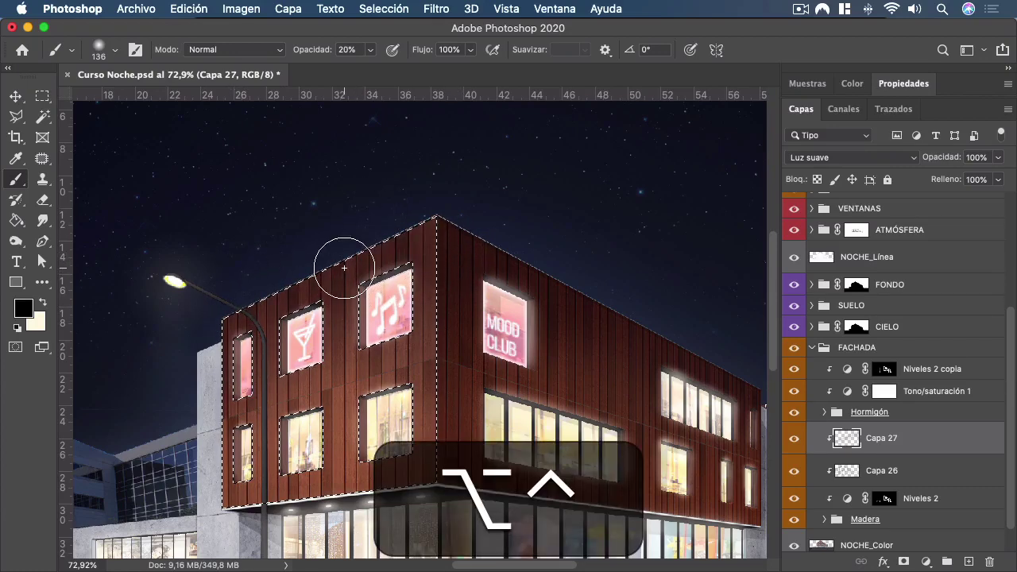
pyautogui.scroll(-3, 356, 262)
pyautogui.scroll(2, 357, 265)
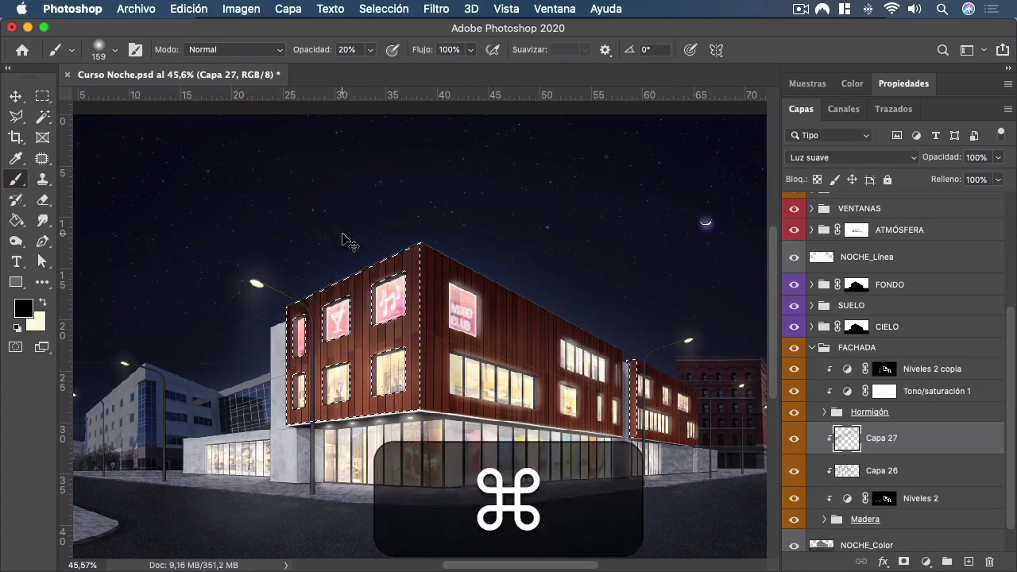
pyautogui.press('super+z')
pyautogui.press('super+z')
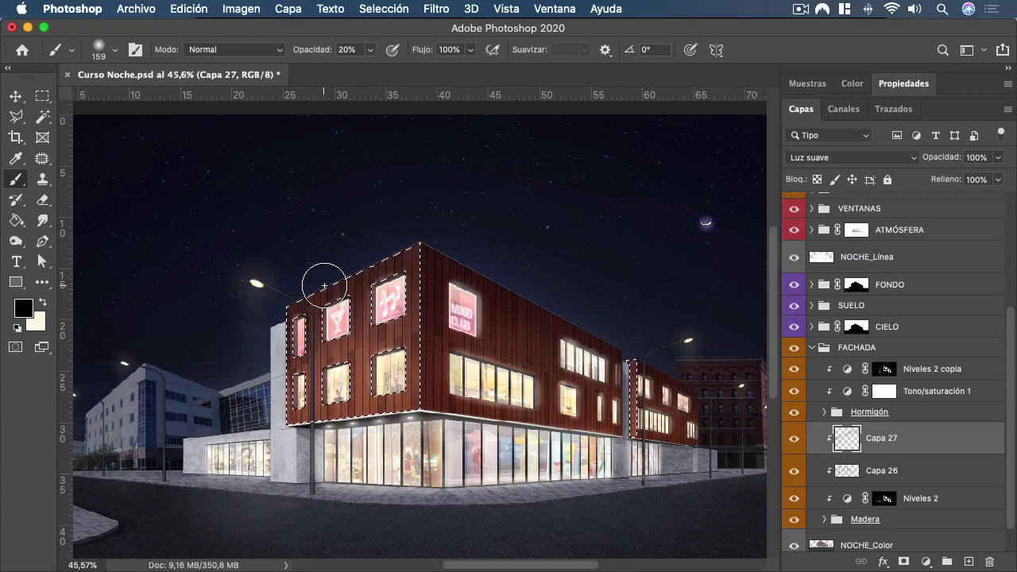
pyautogui.moveTo(325, 285); pyautogui.dragTo(370, 268)
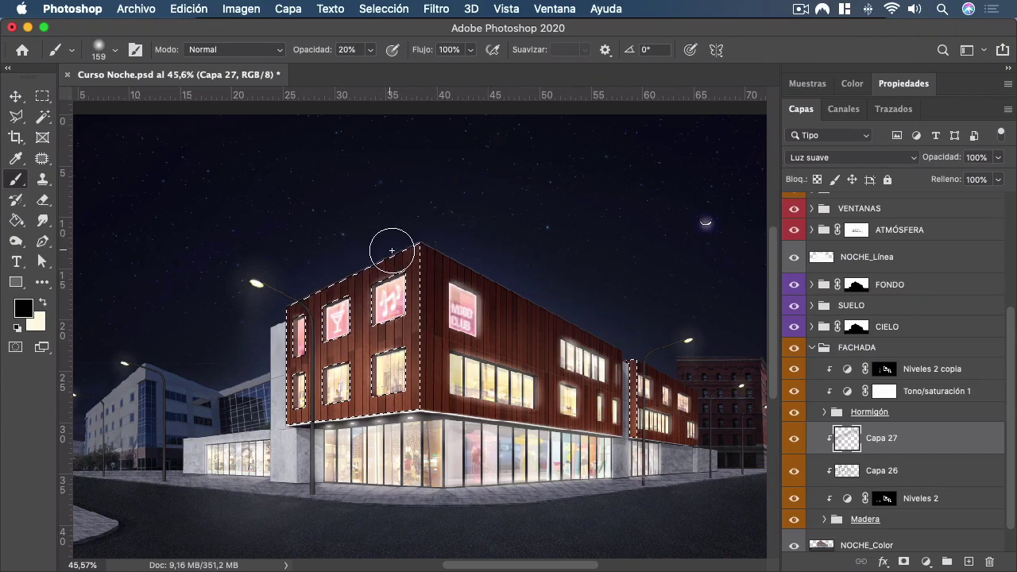
pyautogui.click(281, 363)
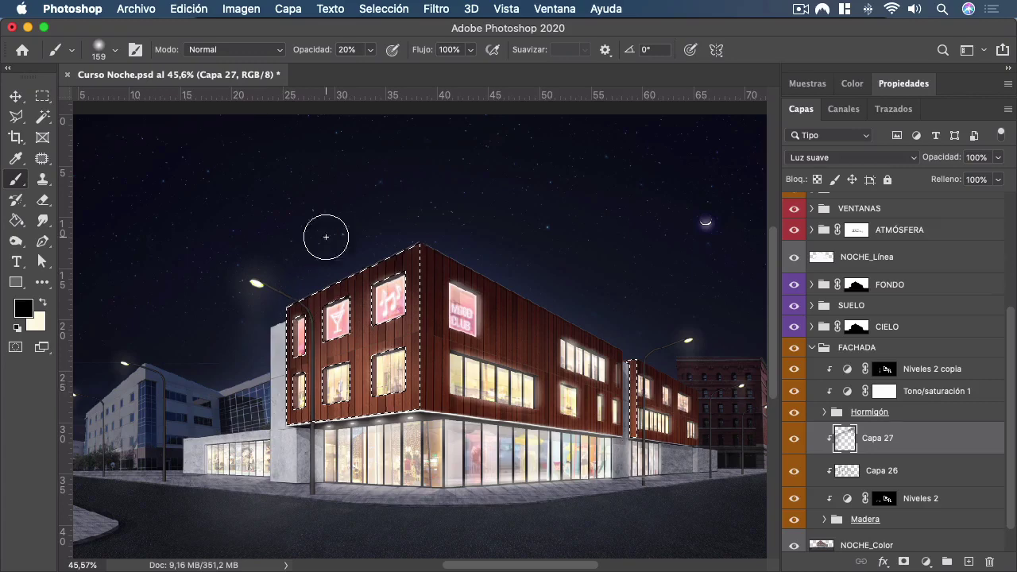
# Finish darkening the far part of the selected west façade, clear the selection, and toggle Capa 27's visibility to compare.
pyautogui.moveTo(632, 351); pyautogui.dragTo(643, 363)
pyautogui.press('super+d')
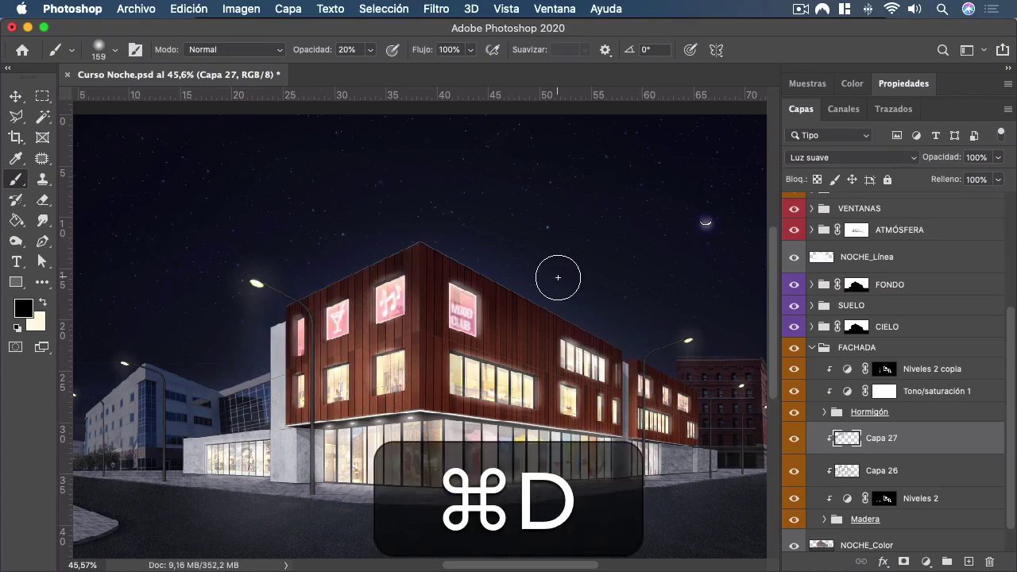
pyautogui.click(794, 447)
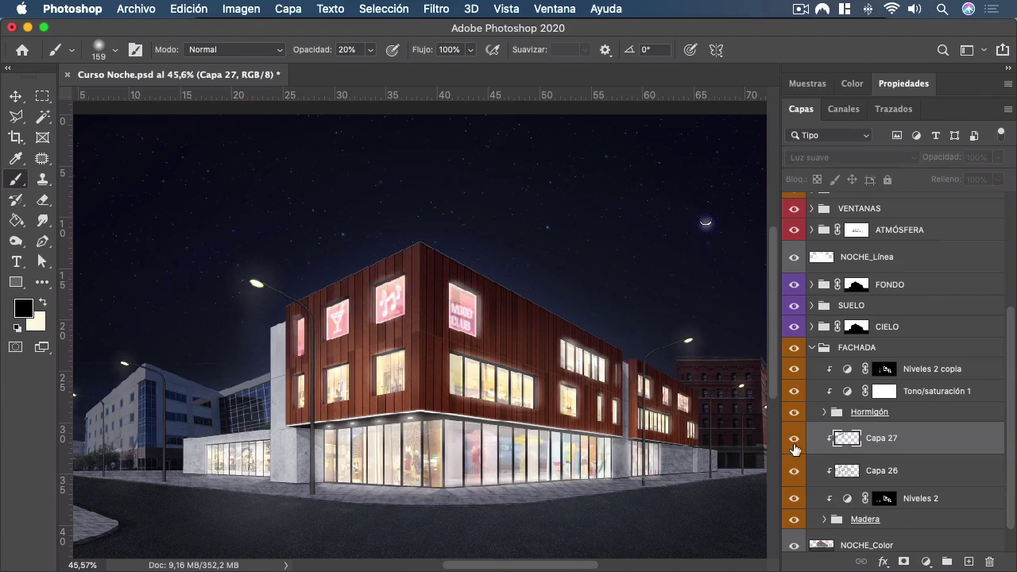
pyautogui.click(794, 449)
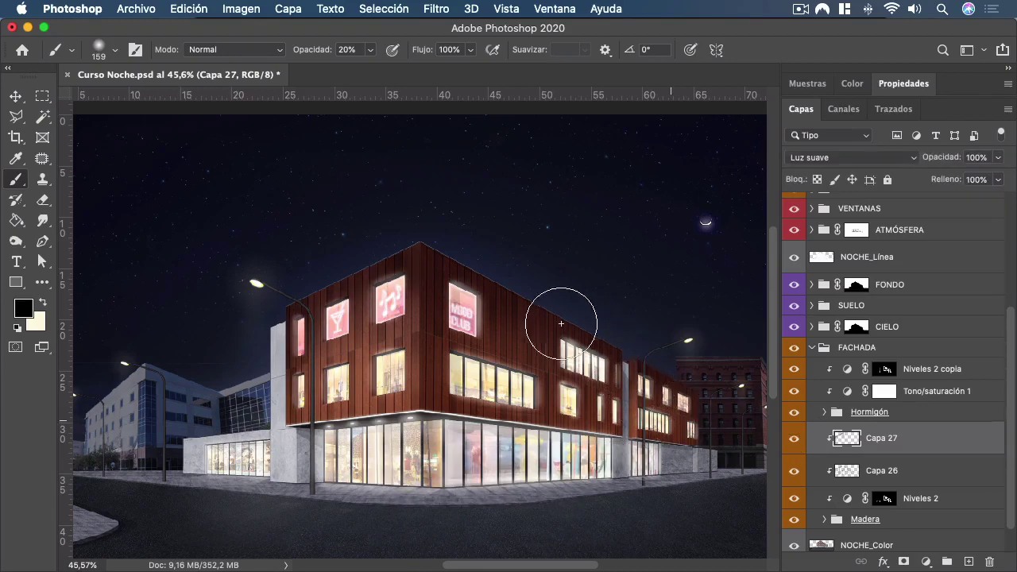
# Load the Cara Este channel as a selection and intersect it with the Madera channel.
pyautogui.scroll(3, 561, 324)
pyautogui.click(841, 109)
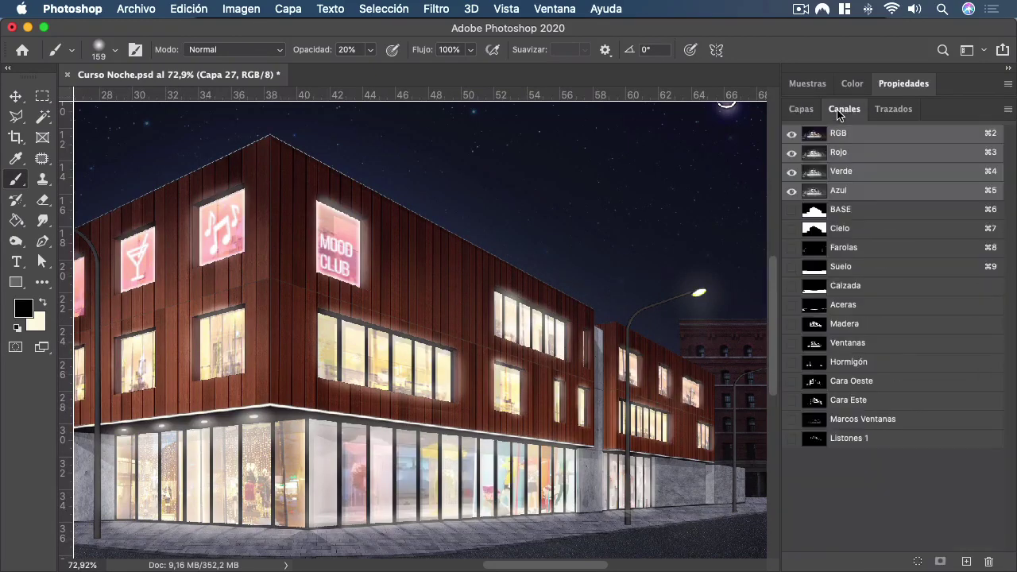
pyautogui.press('super')
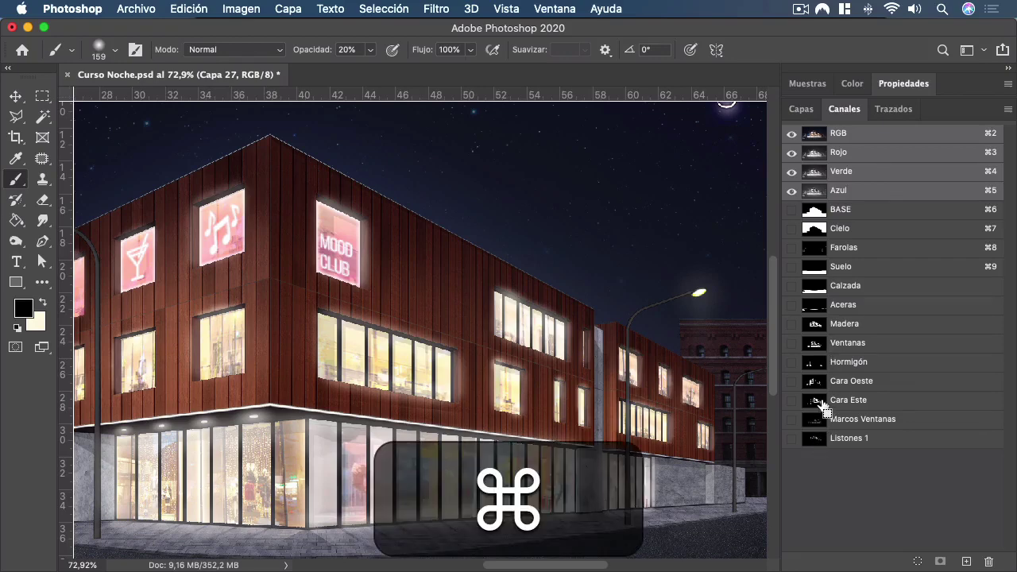
pyautogui.keyDown('super'); pyautogui.click(823, 406); pyautogui.keyUp('super')
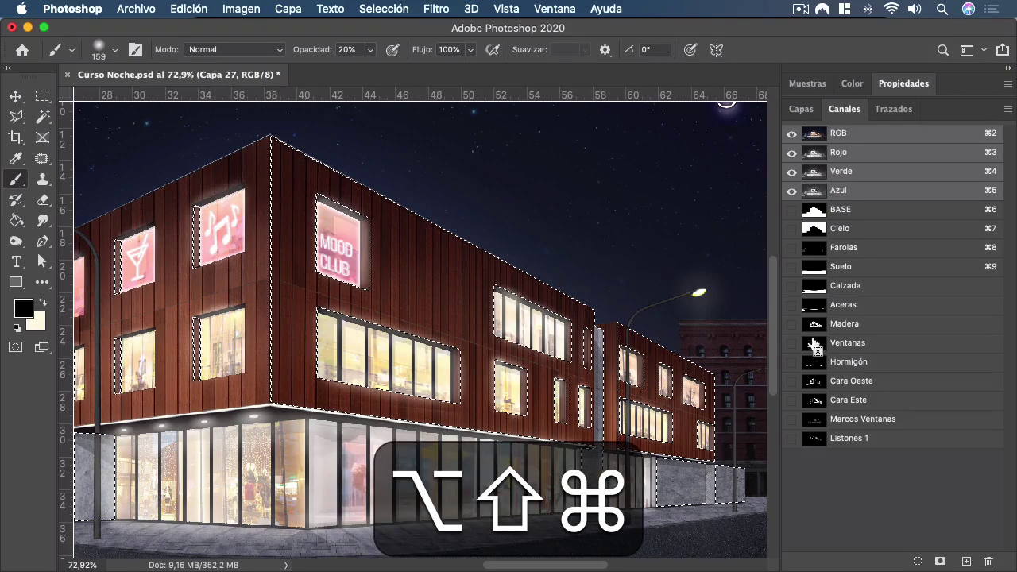
pyautogui.keyDown('alt'); pyautogui.keyDown('shift'); pyautogui.keyDown('super'); pyautogui.click(813, 341); pyautogui.keyUp('super'); pyautogui.keyUp('shift'); pyautogui.keyUp('alt')
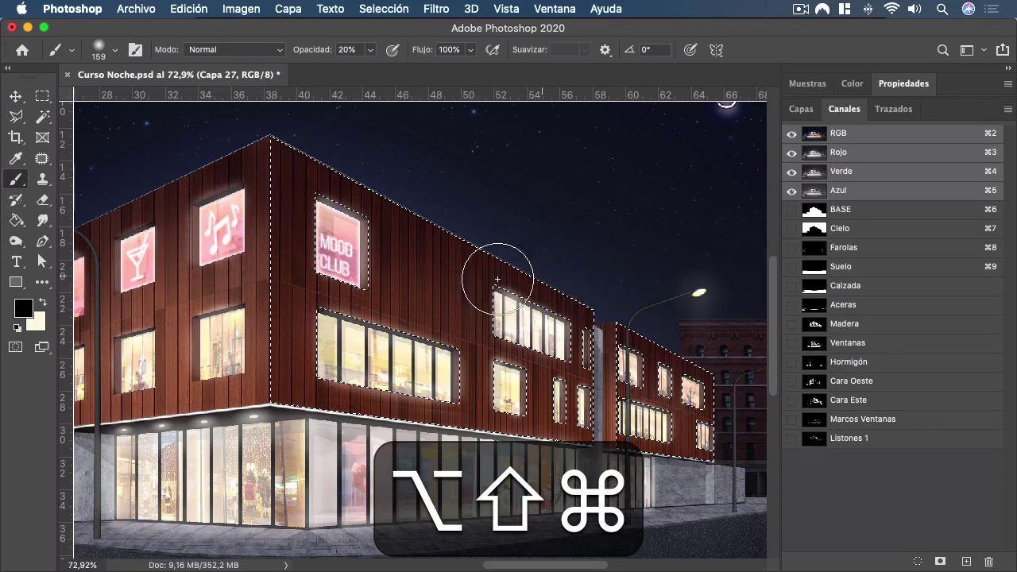
# Enlarge the brush to 186 and try black shading on the selected east wood façade, undoing the trial strokes.
pyautogui.scroll(-3, 374, 298)
pyautogui.hotkey('ctrl', 'alt')
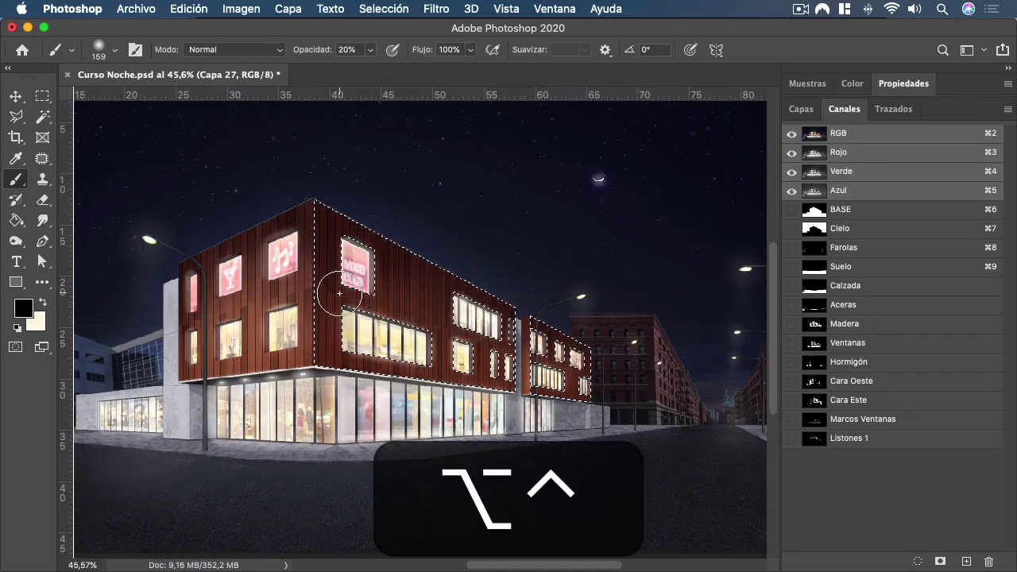
pyautogui.moveTo(344, 299); pyautogui.dragTo(343, 298)
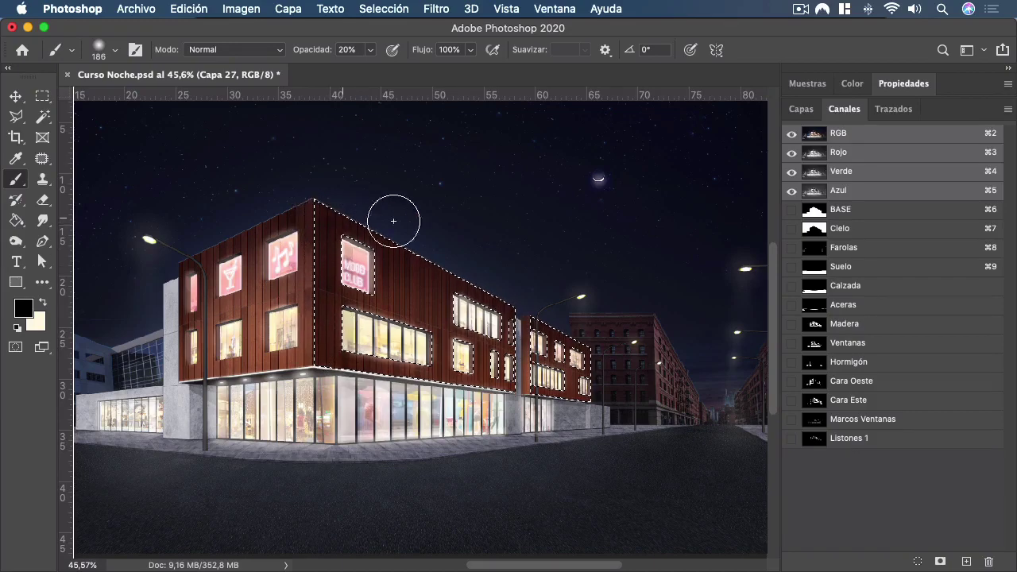
pyautogui.press('super+z')
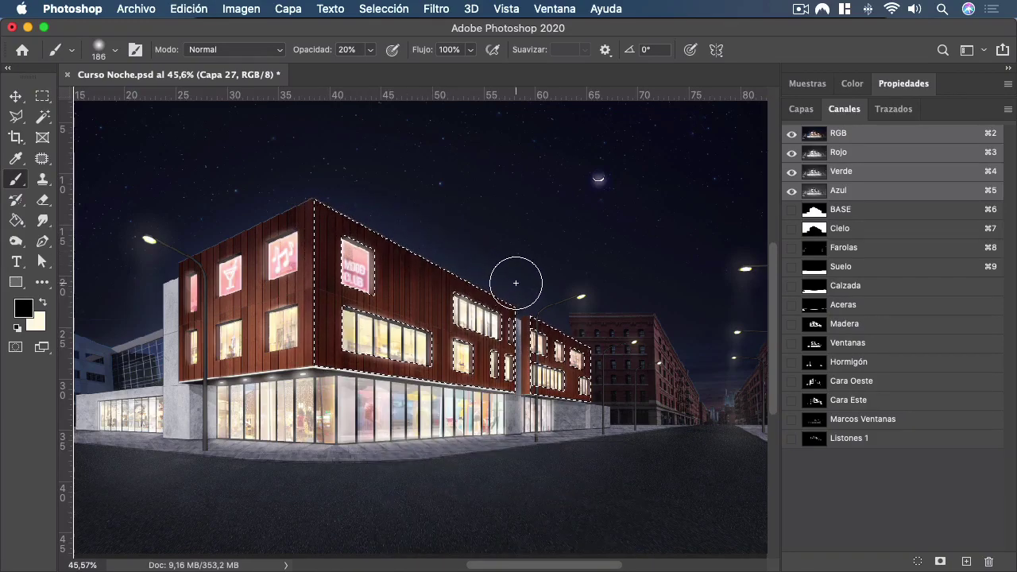
pyautogui.press('super+z')
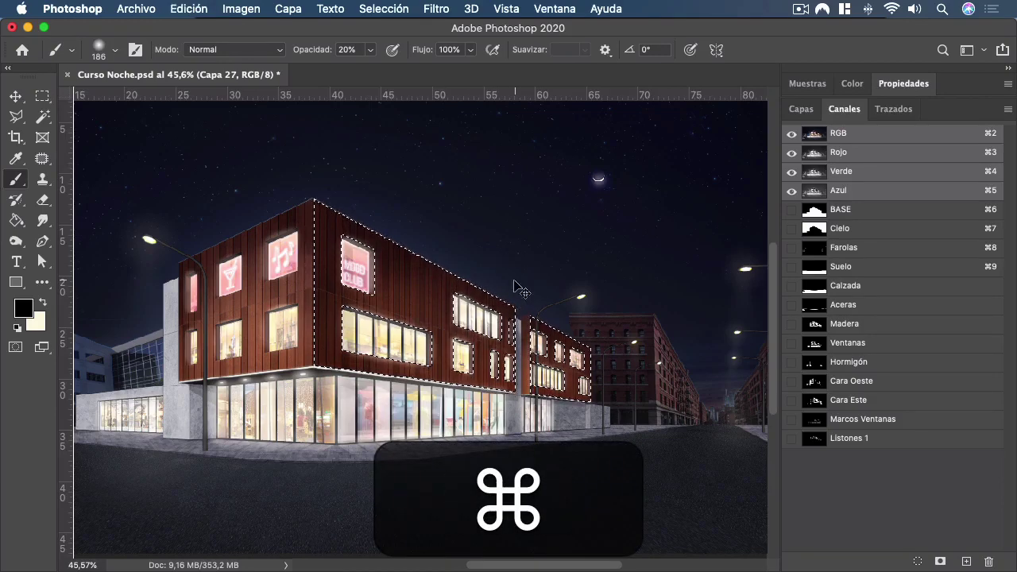
pyautogui.press('super+z')
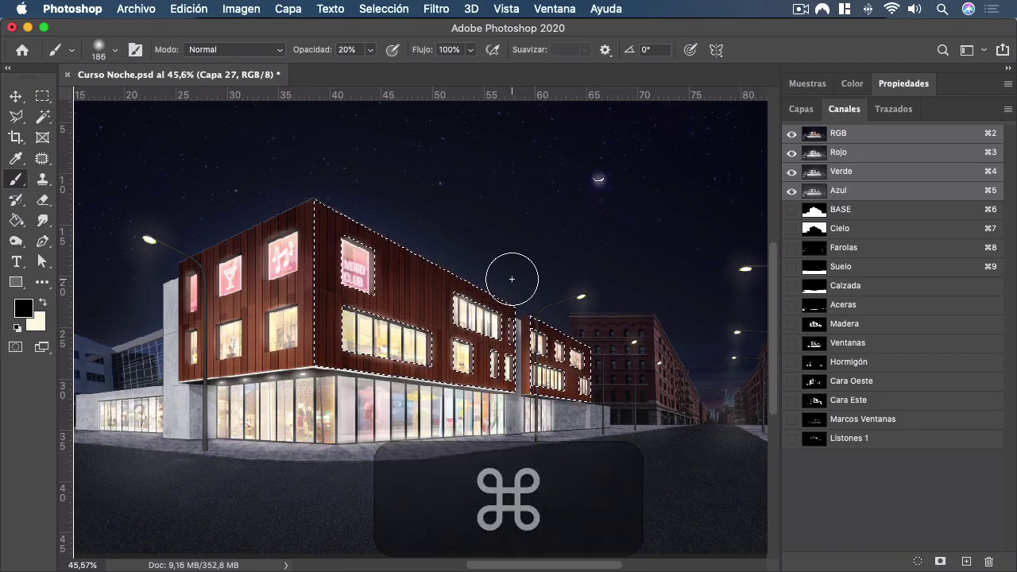
# Set the brush opacity to 15%, shade the edges of the selected east wood façade in black, and clear the selection.
pyautogui.press('1')
pyautogui.press('5')
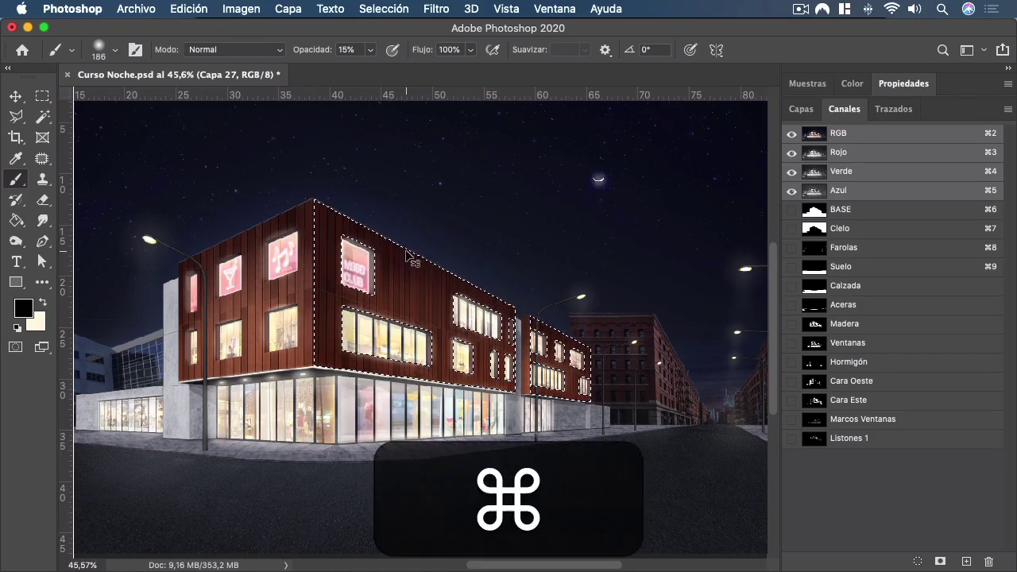
pyautogui.press('super+z')
pyautogui.press('super+z')
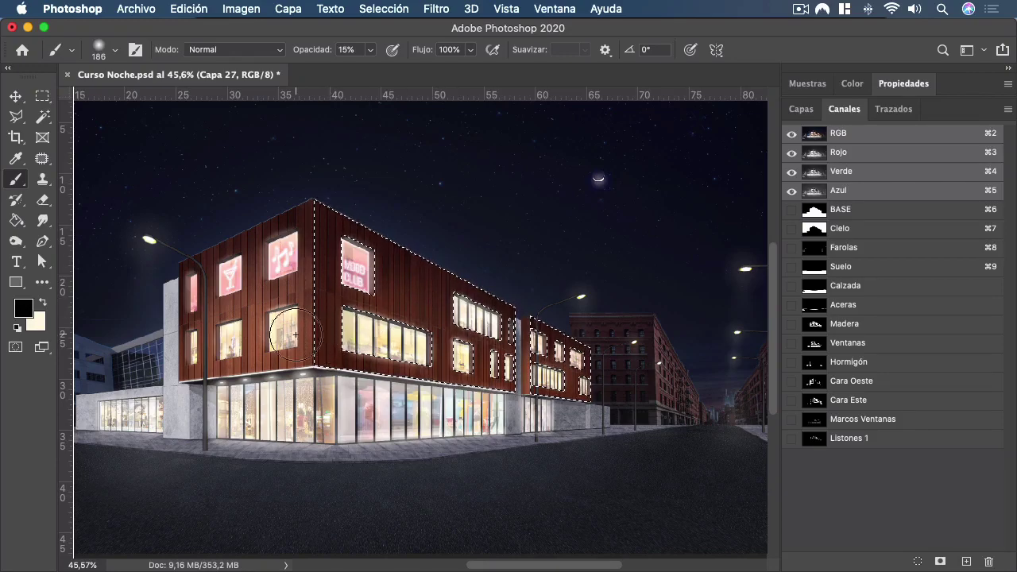
pyautogui.scroll(3, 324, 325)
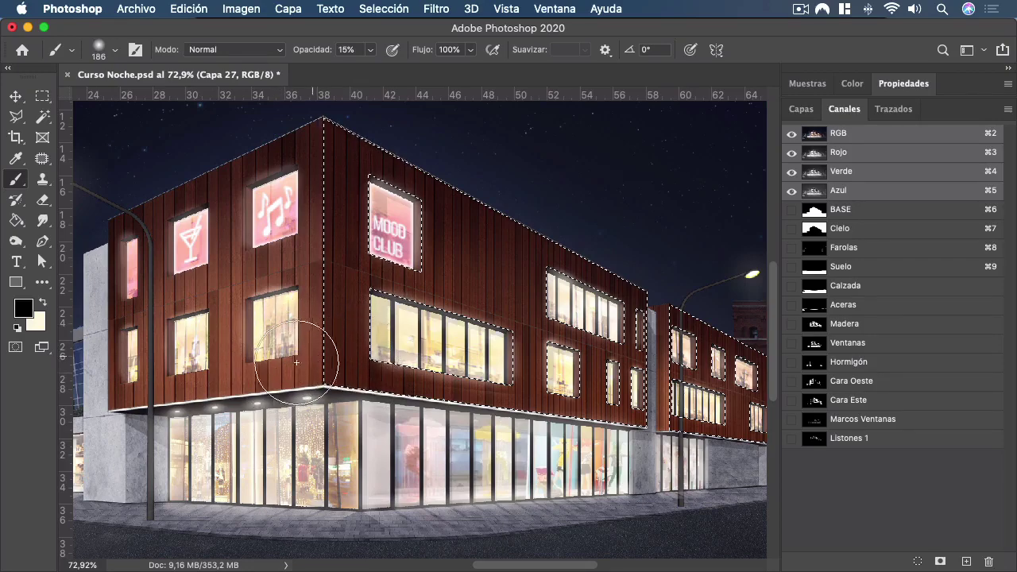
pyautogui.scroll(-3, 302, 359)
pyautogui.scroll(4, 592, 382)
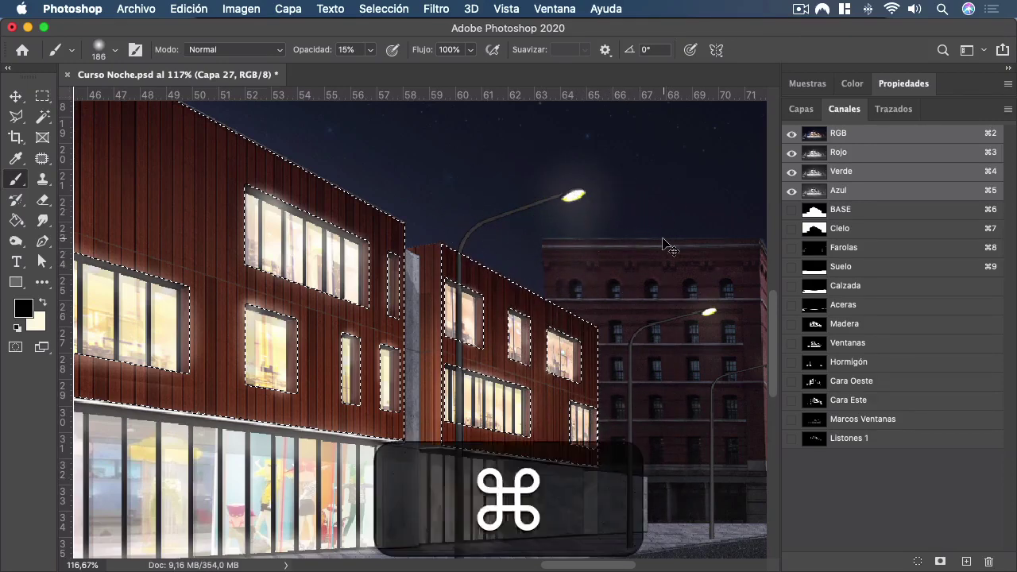
pyautogui.press('cmd+d')
pyautogui.scroll(-5, 663, 238)
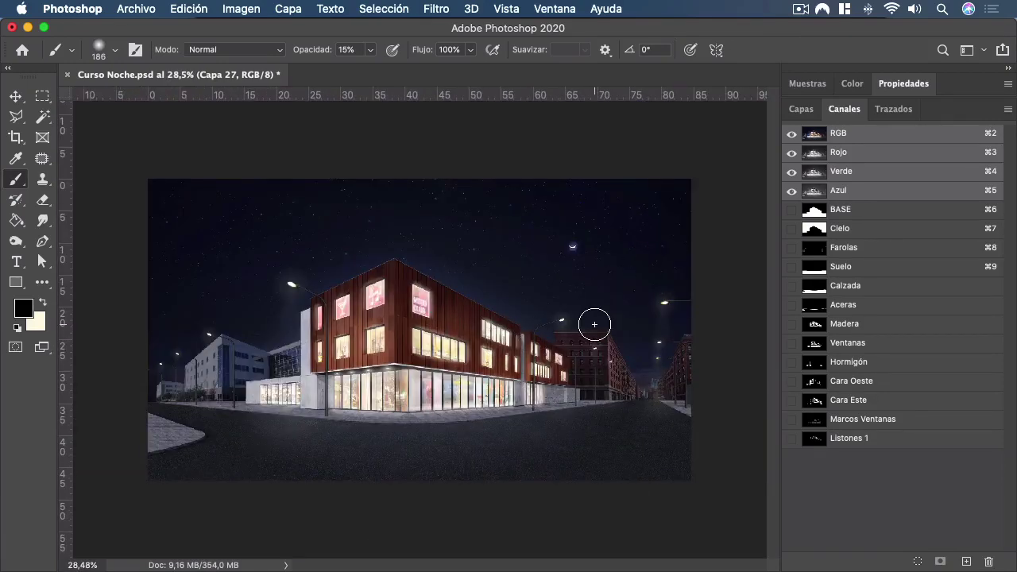
# Return to the layers, set Capa 27's opacity to 87%, and toggle its visibility to compare the shading.
pyautogui.click(801, 109)
pyautogui.scroll(2, 389, 374)
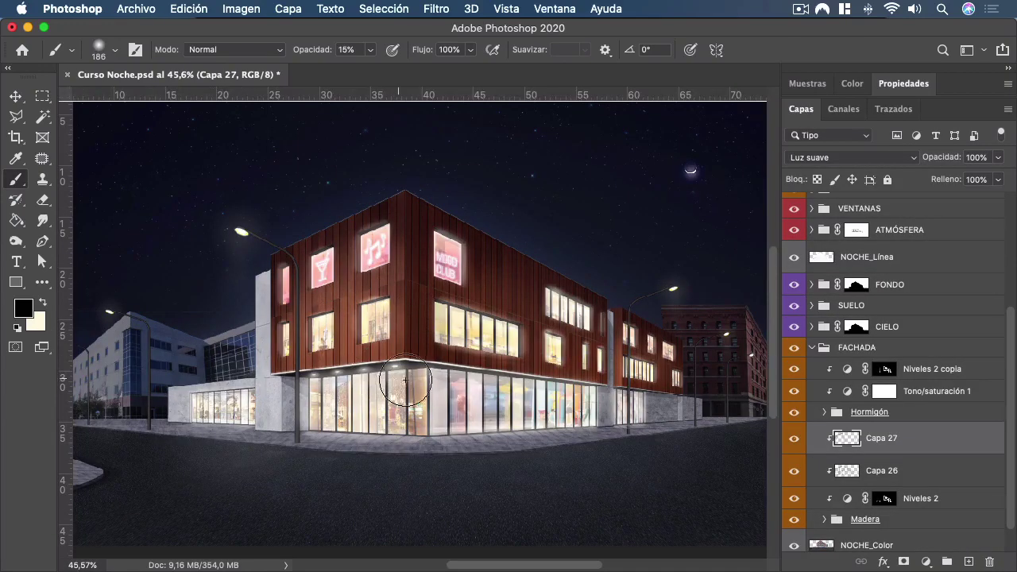
pyautogui.scroll(-2, 405, 373)
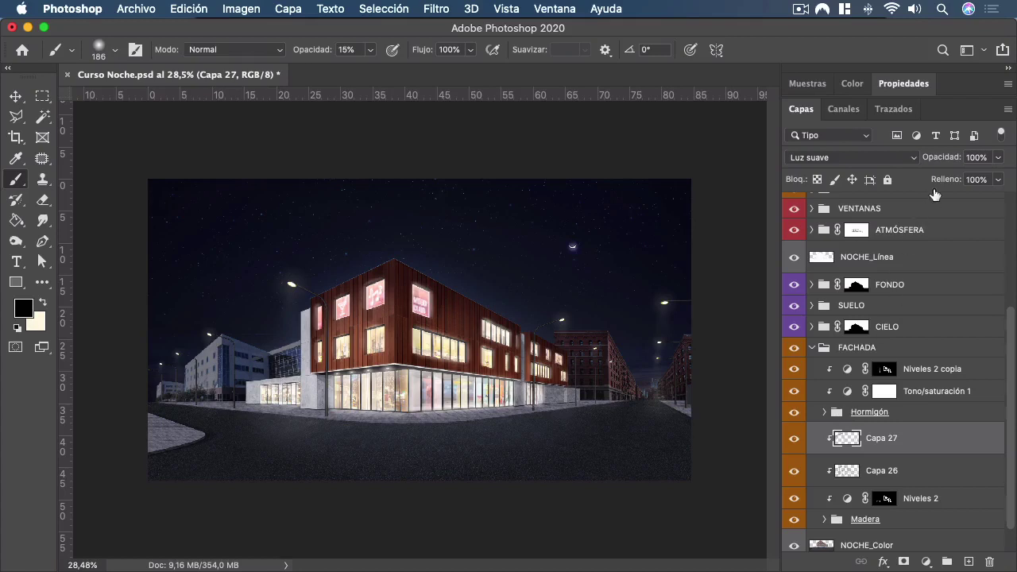
pyautogui.moveTo(949, 161)
pyautogui.mouseDown()
pyautogui.moveTo(939, 162)
pyautogui.moveTo(949, 162)
pyautogui.mouseUp()
pyautogui.click(798, 442)
pyautogui.click(797, 443)
pyautogui.click(797, 442)
pyautogui.scroll(3, 247, 398)
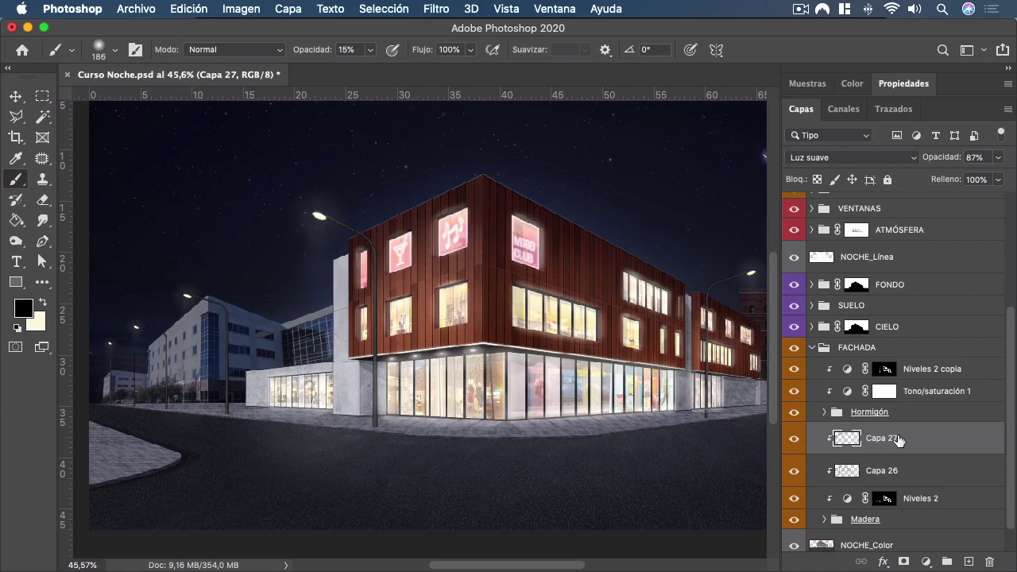
# Add a new layer above Niveles 2 copia, clip it to the Hormigón group below, and set its blend mode to Luz suave.
pyautogui.click(892, 413)
pyautogui.click(907, 375)
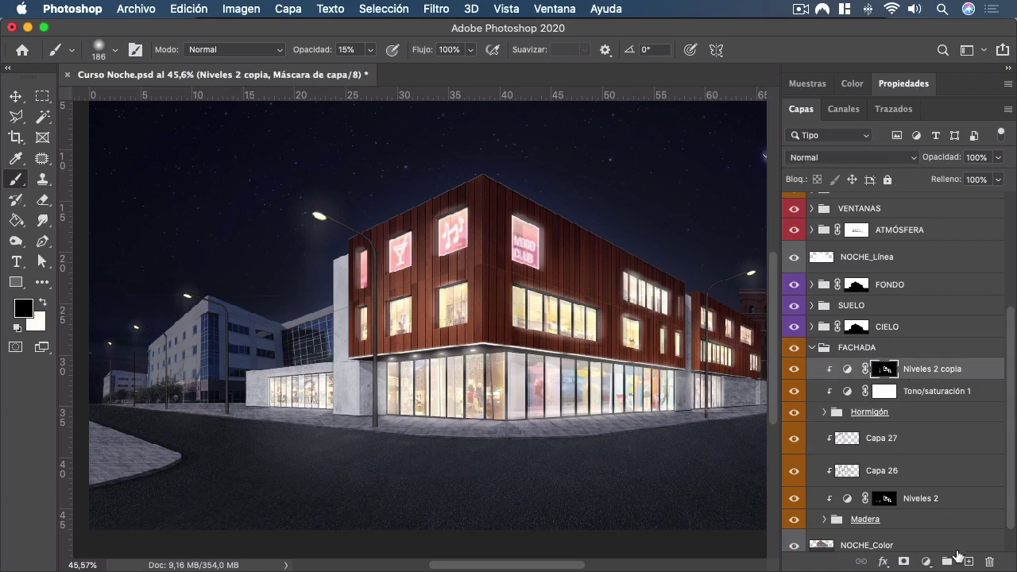
pyautogui.click(969, 563)
pyautogui.keyDown('alt'); pyautogui.click(881, 377); pyautogui.keyUp('alt')
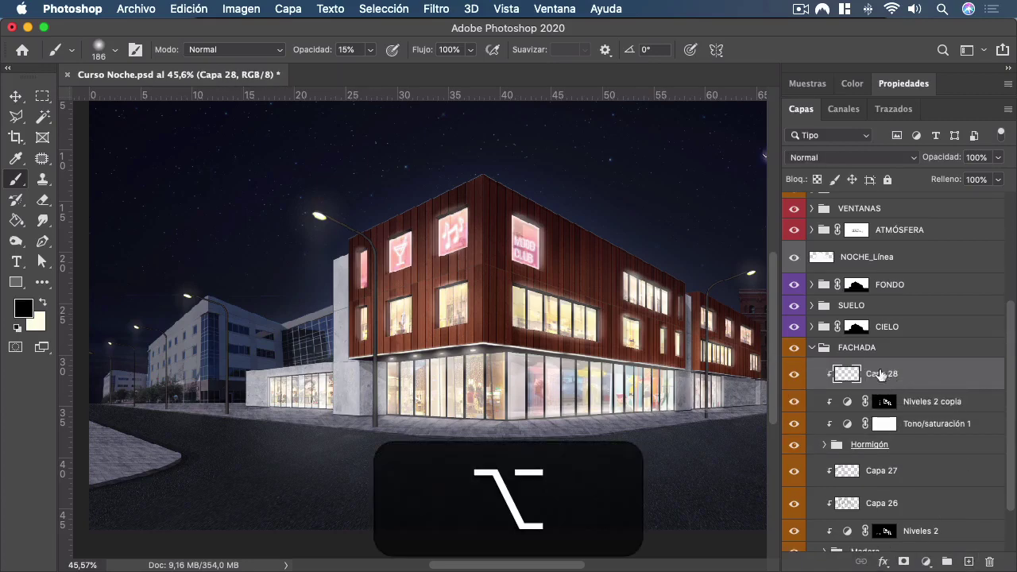
pyautogui.click(848, 156)
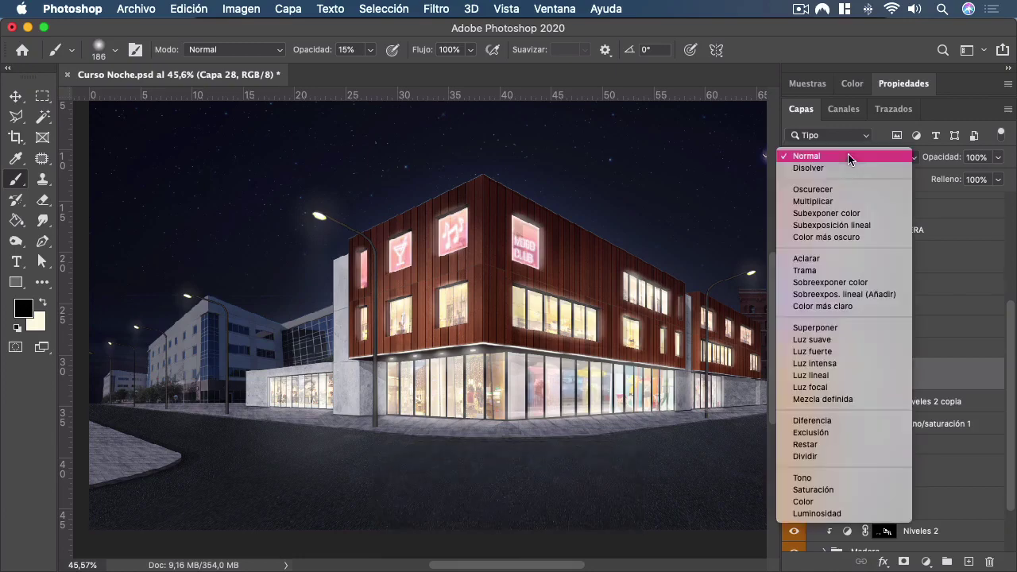
pyautogui.click(825, 340)
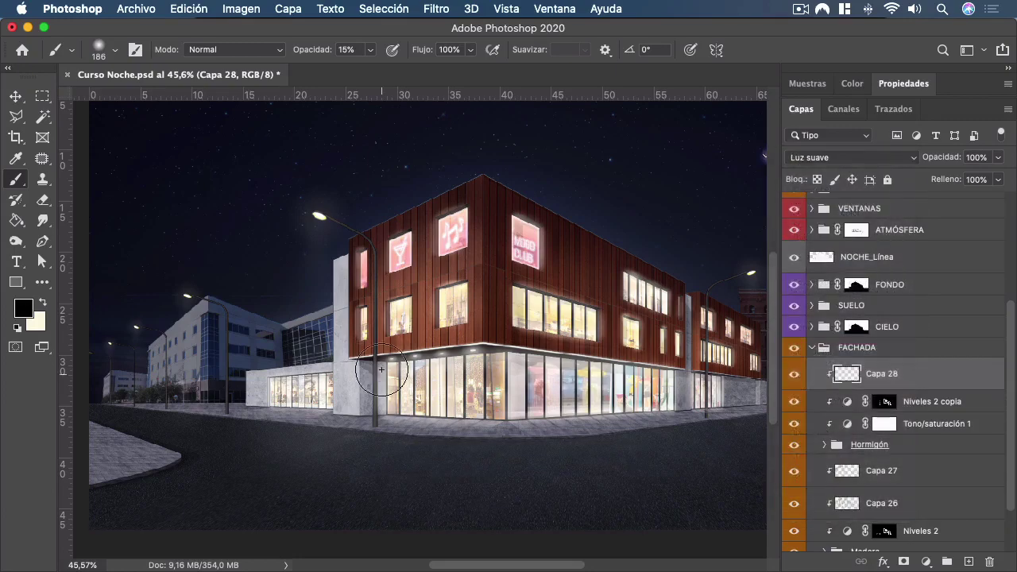
# Load the Hormigón channel as a selection and reduce the soft black brush to 69 for the concrete walls.
pyautogui.scroll(5, 266, 355)
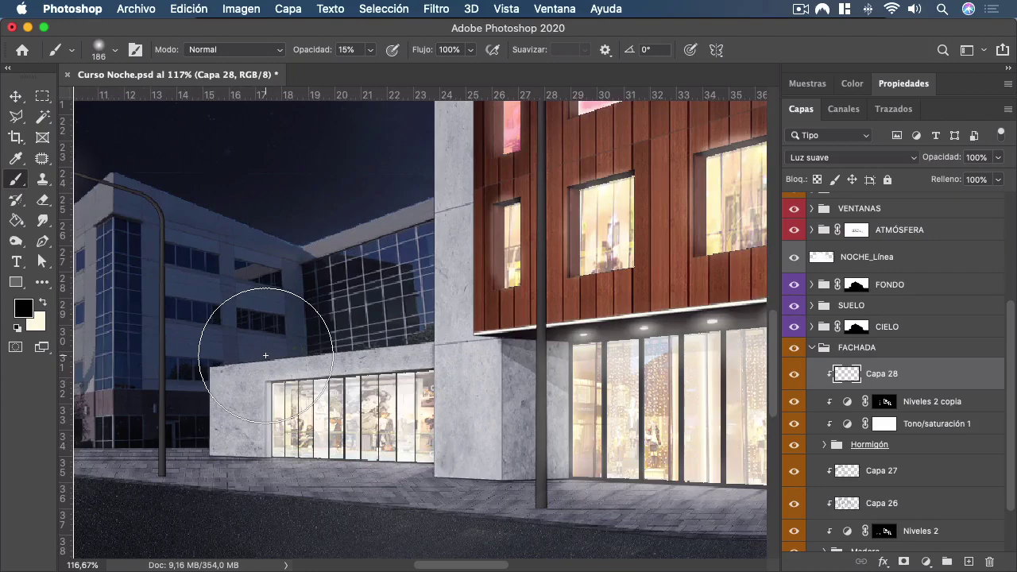
pyautogui.scroll(-3, 266, 355)
pyautogui.keyDown('ctrl'); pyautogui.keyDown('alt'); pyautogui.click(321, 373); pyautogui.keyUp('alt'); pyautogui.keyUp('ctrl')
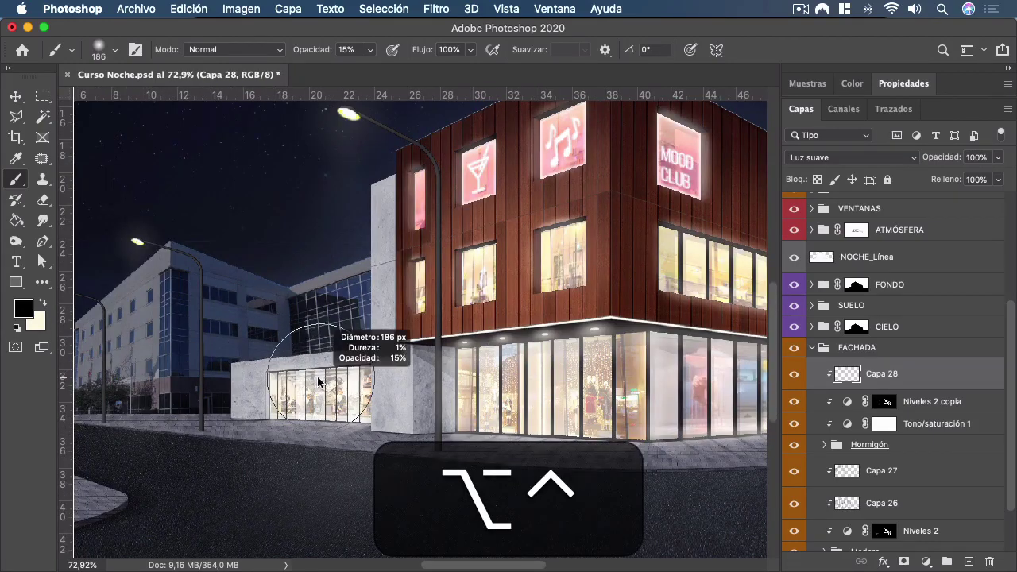
pyautogui.moveTo(318, 382); pyautogui.dragTo(308, 390)
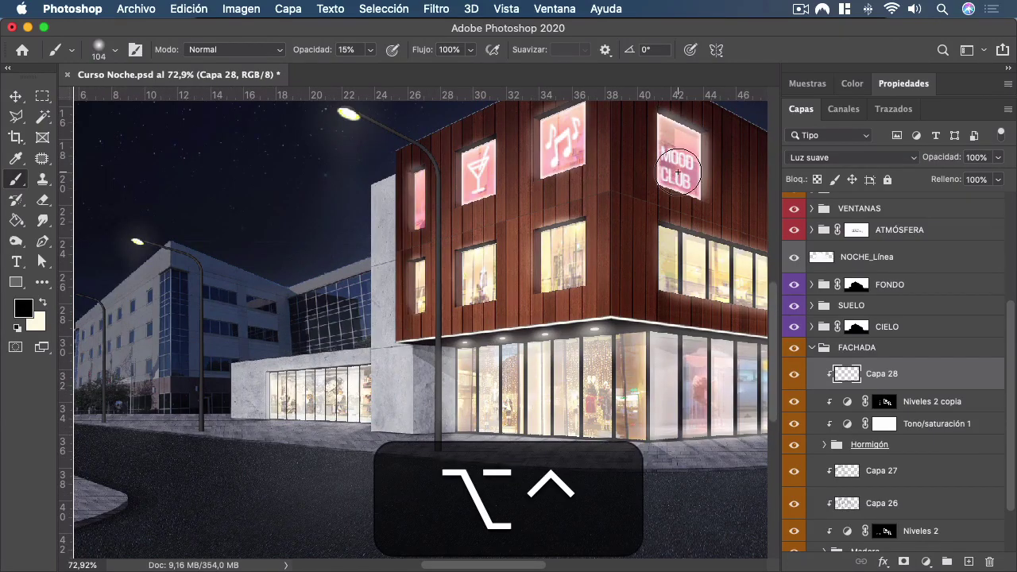
pyautogui.click(842, 109)
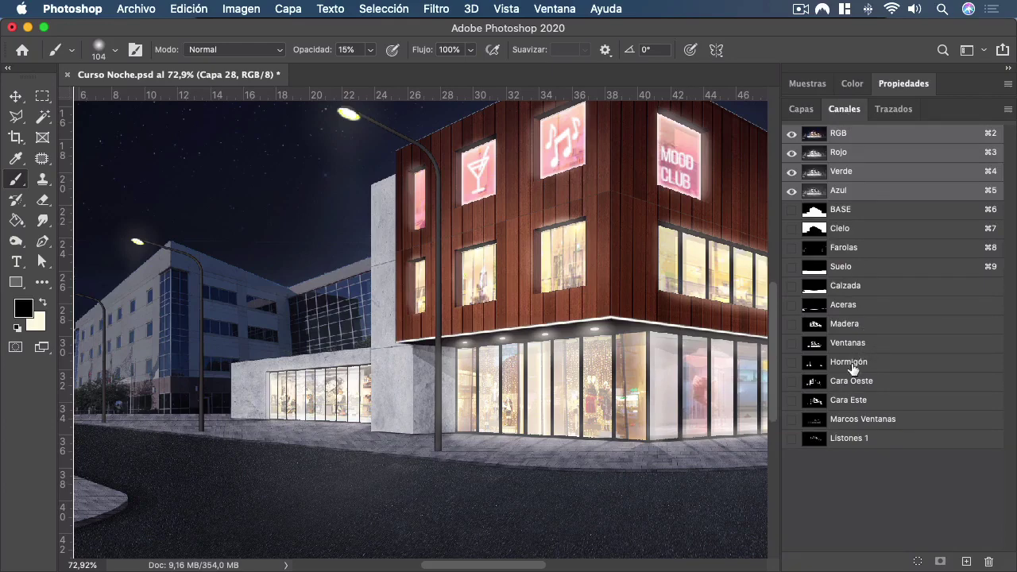
pyautogui.keyDown('super'); pyautogui.click(812, 367); pyautogui.keyUp('super')
pyautogui.scroll(3, 548, 416)
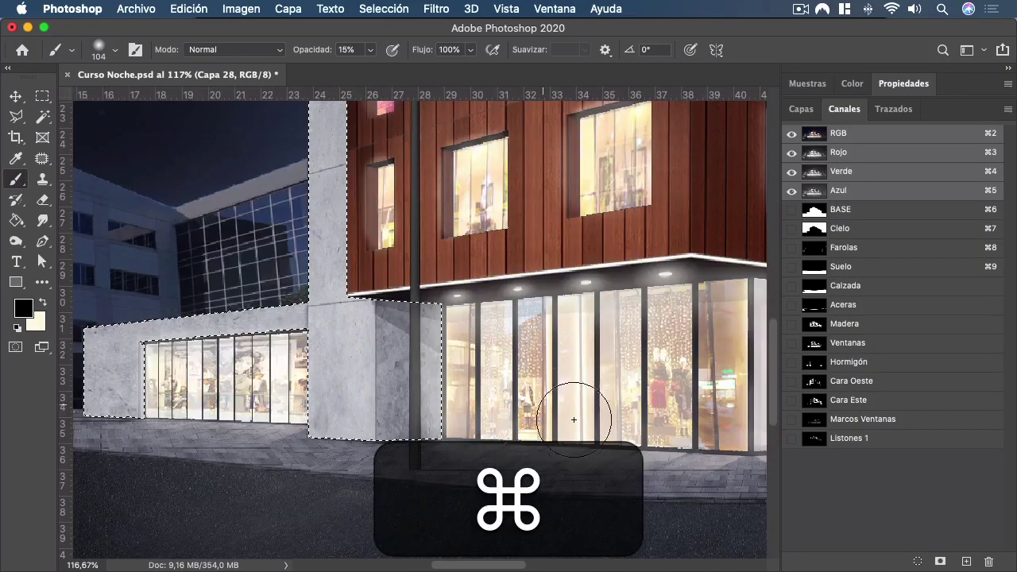
pyautogui.moveTo(491, 418); pyautogui.dragTo(465, 418)
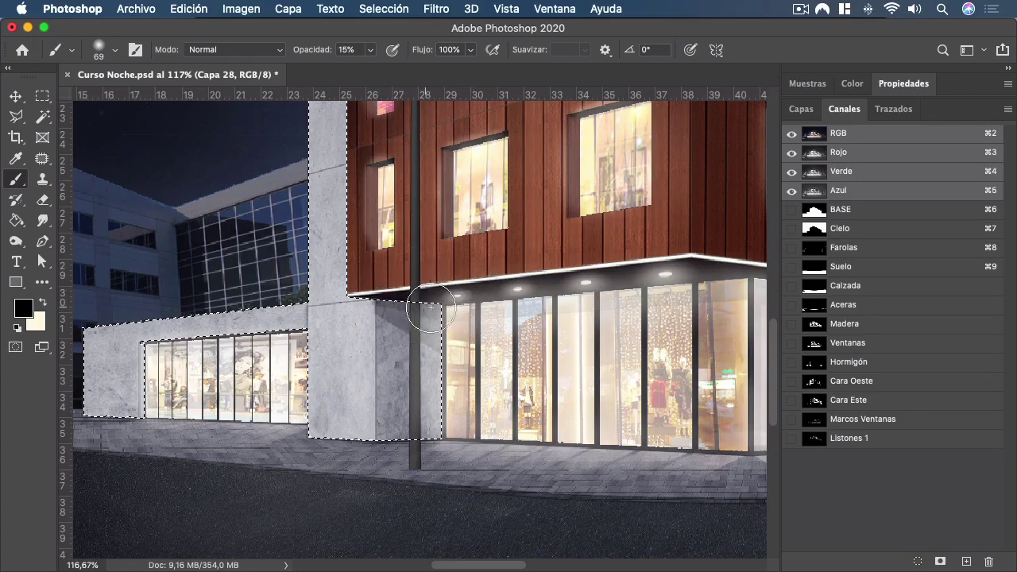
# Try shading the top of the selected concrete wall beneath the wood overhang in black on Capa 28, undoing the strokes.
pyautogui.click(401, 300)
pyautogui.moveTo(385, 295)
pyautogui.mouseDown()
pyautogui.moveTo(403, 315)
pyautogui.moveTo(450, 312)
pyautogui.moveTo(371, 294)
pyautogui.moveTo(403, 309)
pyautogui.mouseUp()
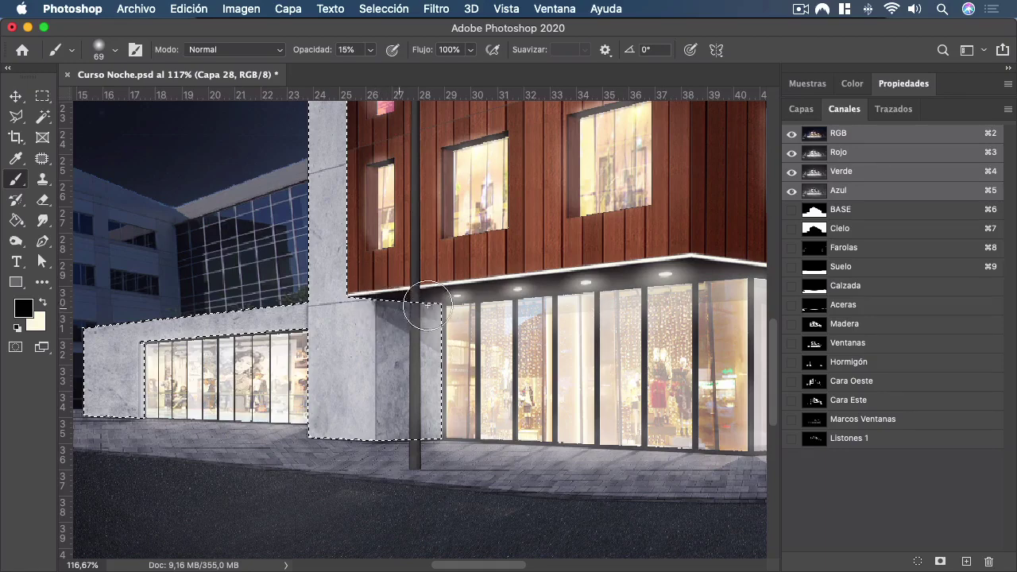
pyautogui.press('super+z')
pyautogui.press('super+z')
pyautogui.press('super+z')
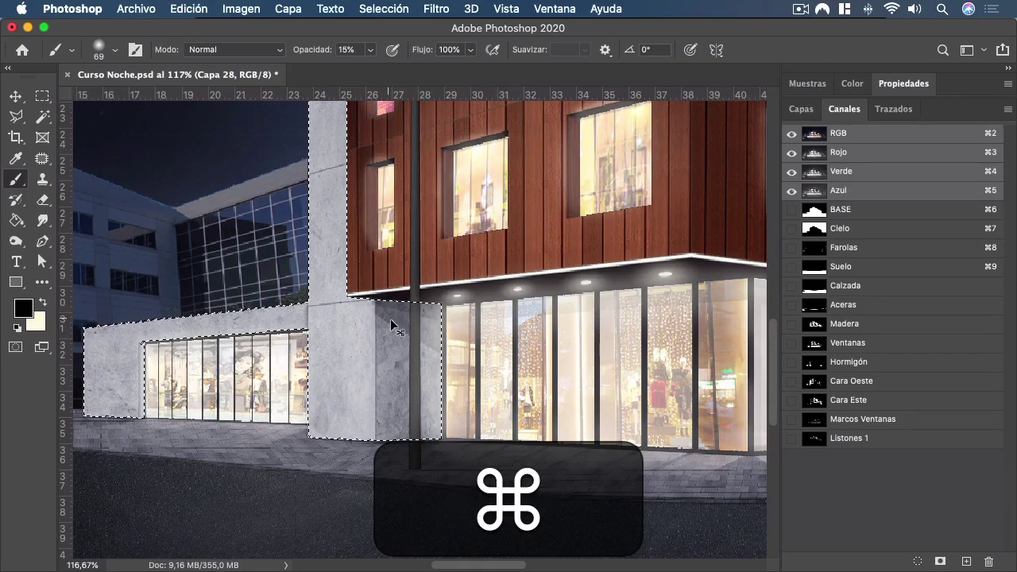
pyautogui.press('super+z')
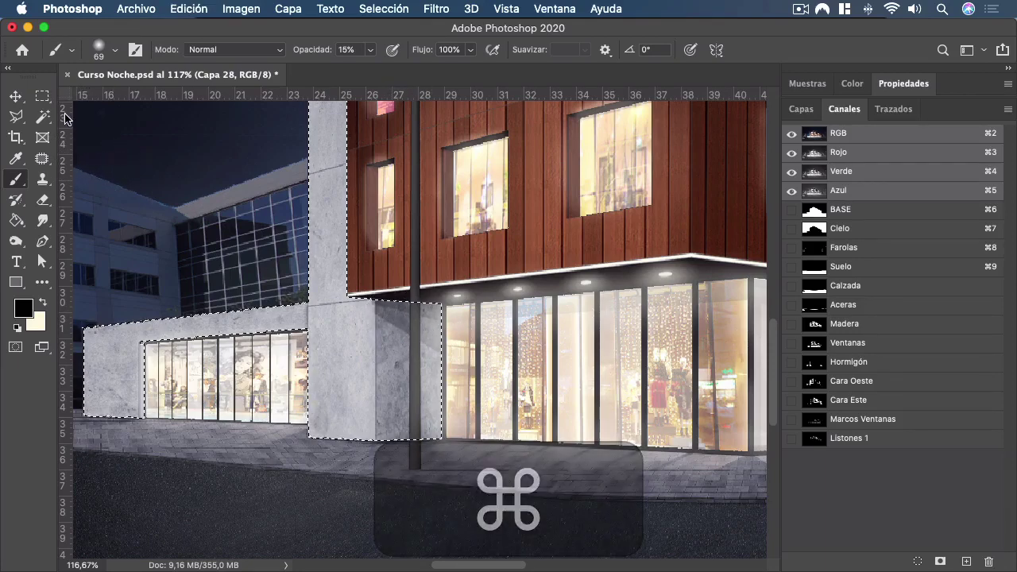
# Intersect the concrete selection with a rectangular marquee around the lower block's shaded side face beneath the wood overhang.
pyautogui.click(42, 96)
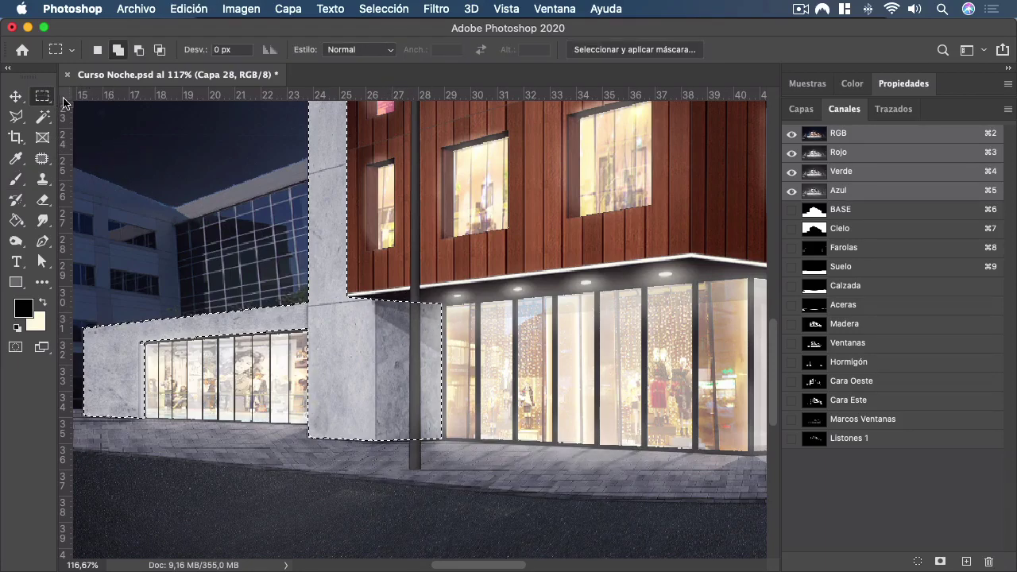
pyautogui.click(159, 49)
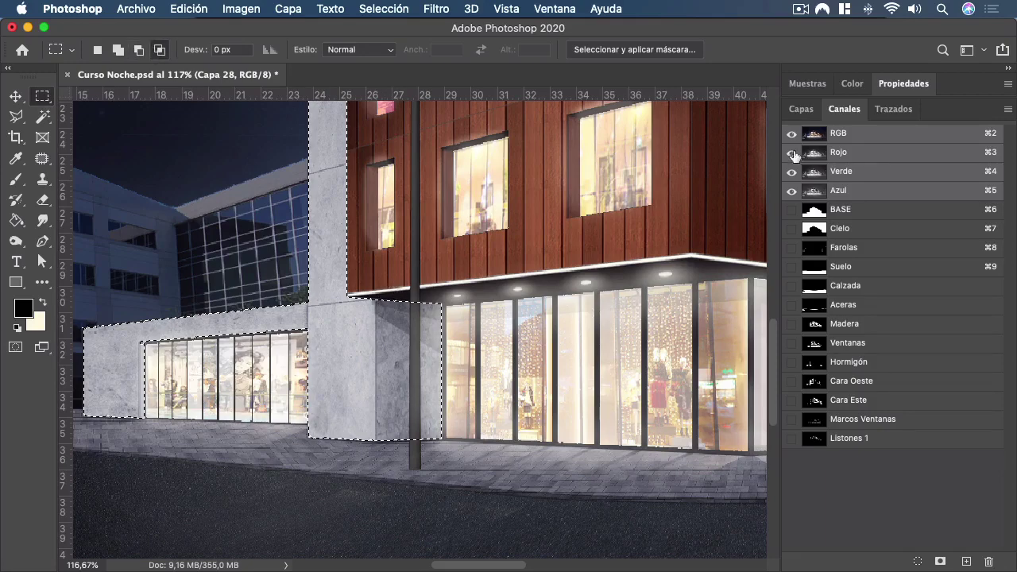
pyautogui.press('BackSpace')
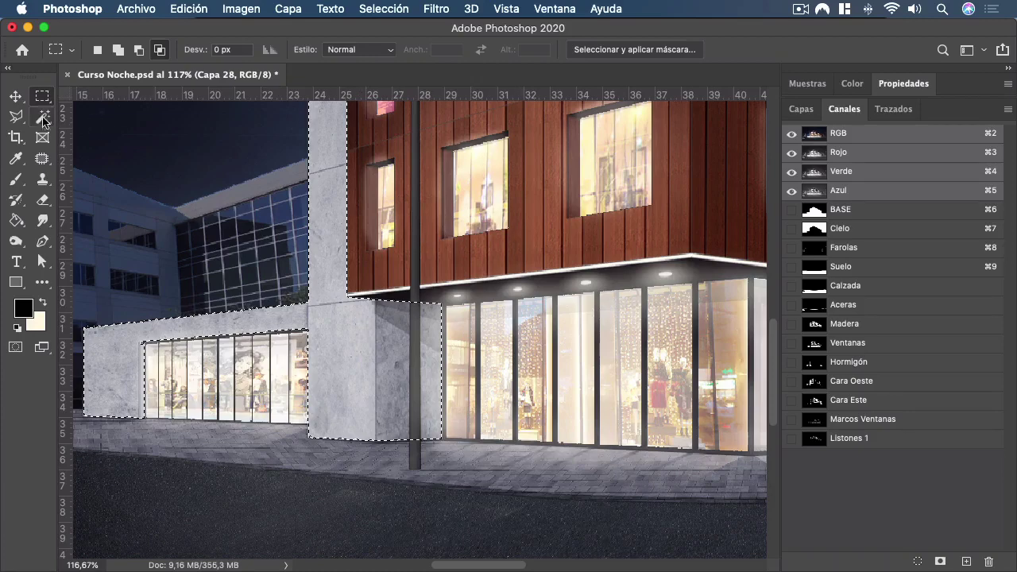
pyautogui.scroll(5, 391, 322)
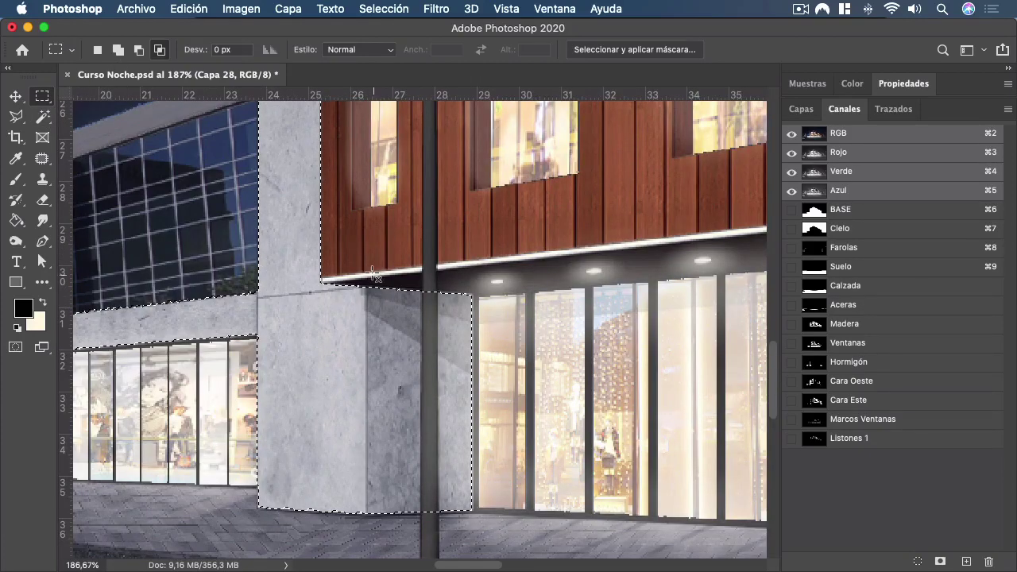
pyautogui.moveTo(370, 274); pyautogui.dragTo(527, 539)
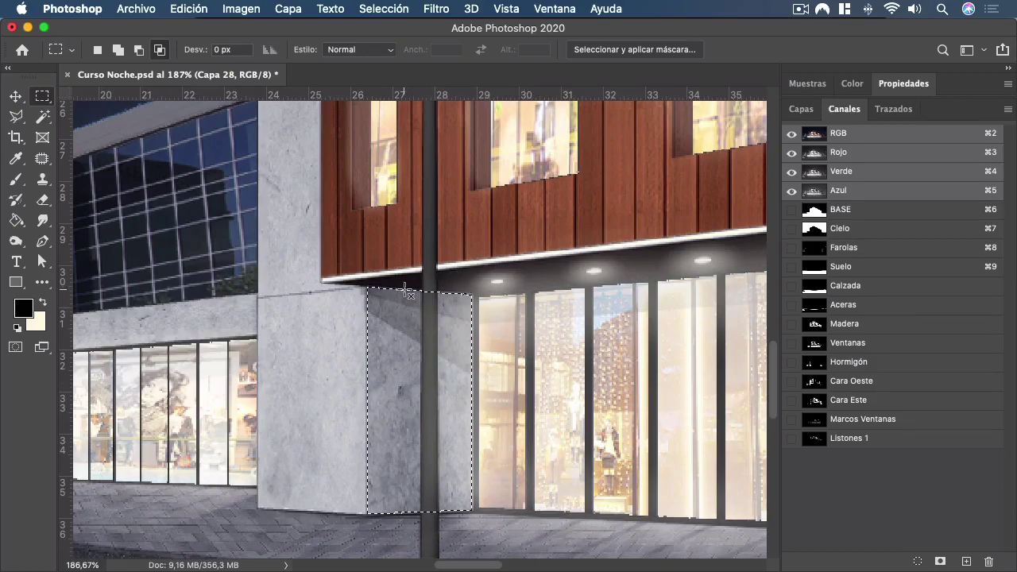
# Shade the corner edge of the selected side face with the soft black brush at 15% opacity and clear the selection.
pyautogui.press('b')
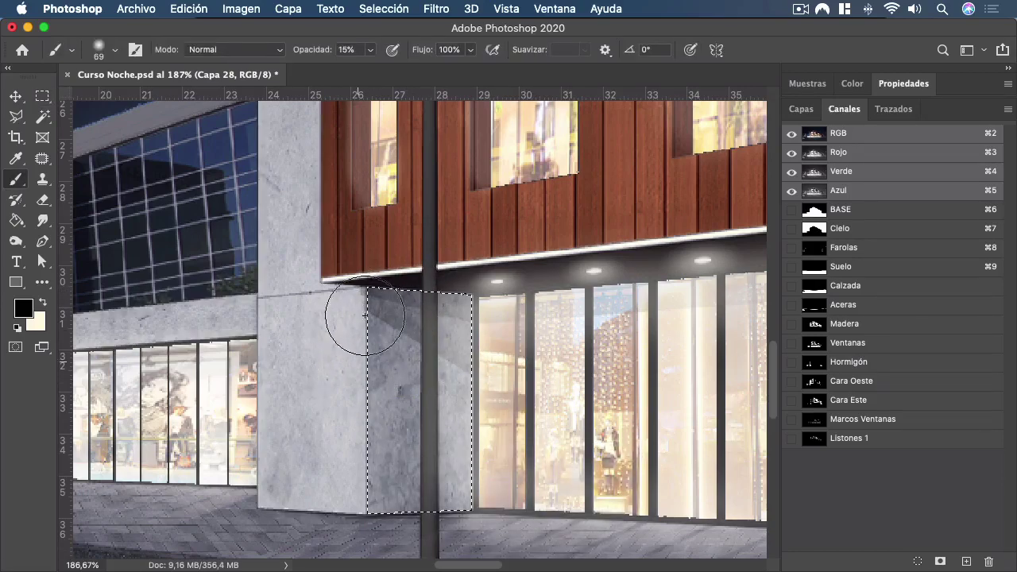
pyautogui.moveTo(365, 316)
pyautogui.mouseDown()
pyautogui.moveTo(366, 473)
pyautogui.moveTo(402, 533)
pyautogui.moveTo(363, 440)
pyautogui.moveTo(348, 345)
pyautogui.mouseUp()
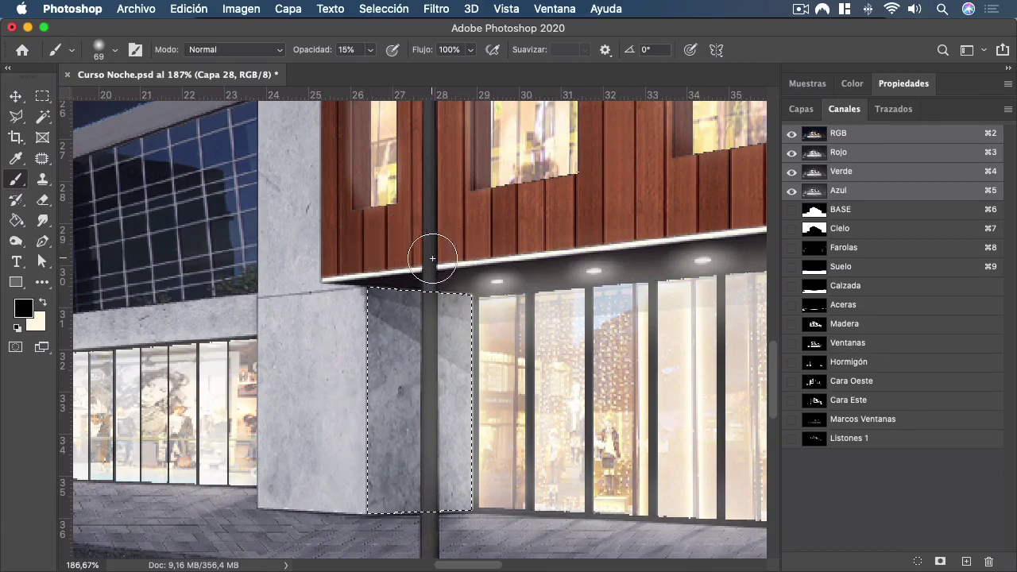
pyautogui.scroll(-3, 432, 249)
pyautogui.press('cmd+d')
pyautogui.scroll(-2, 331, 432)
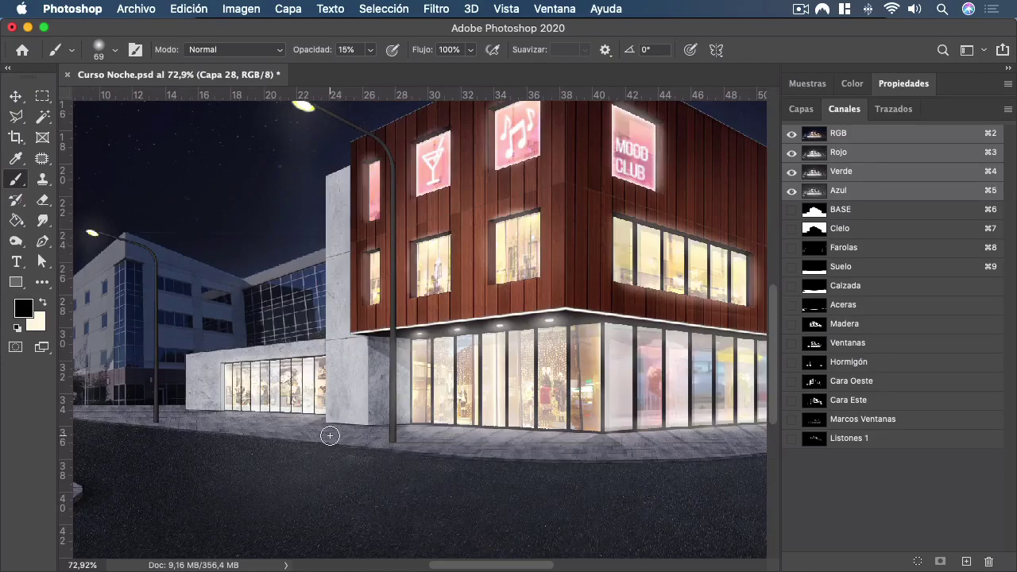
pyautogui.scroll(-2, 328, 431)
pyautogui.scroll(2, 327, 430)
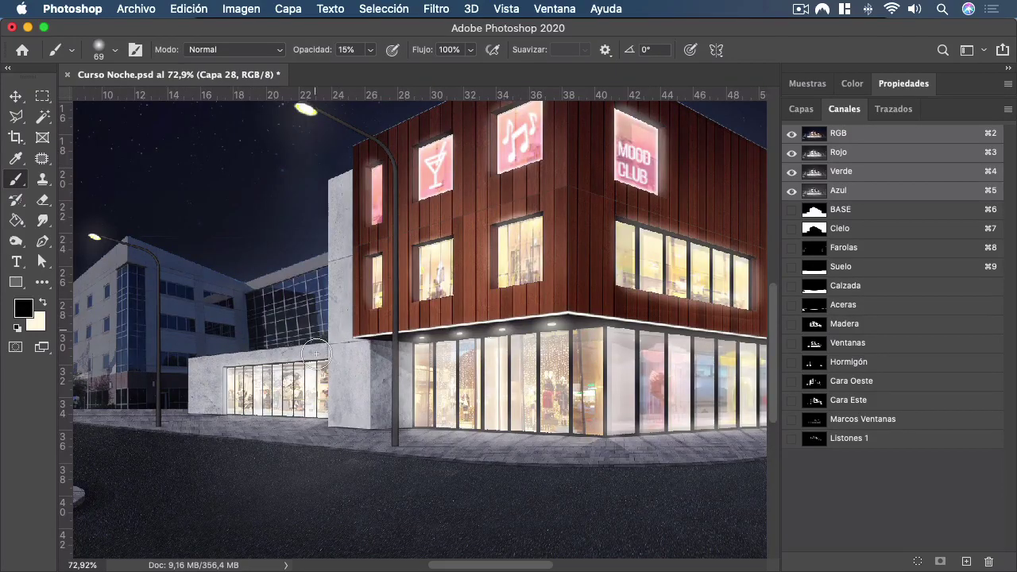
# Load the Hormigón channel as a selection and intersect it with a polygonal lasso outline around the lower block's front face.
pyautogui.keyDown('super'); pyautogui.click(814, 382); pyautogui.keyUp('super')
pyautogui.scroll(2, 326, 396)
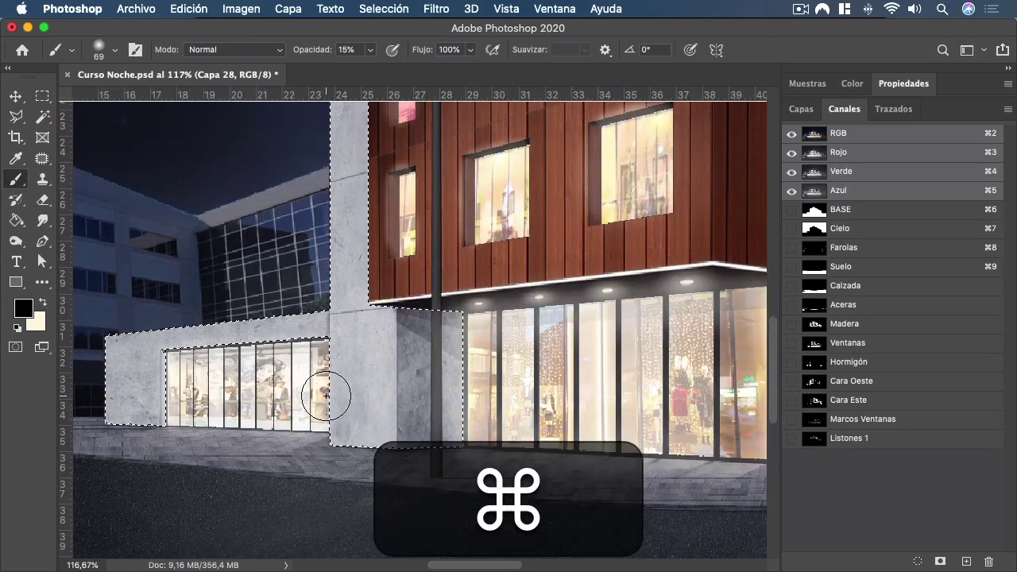
pyautogui.scroll(2, 326, 395)
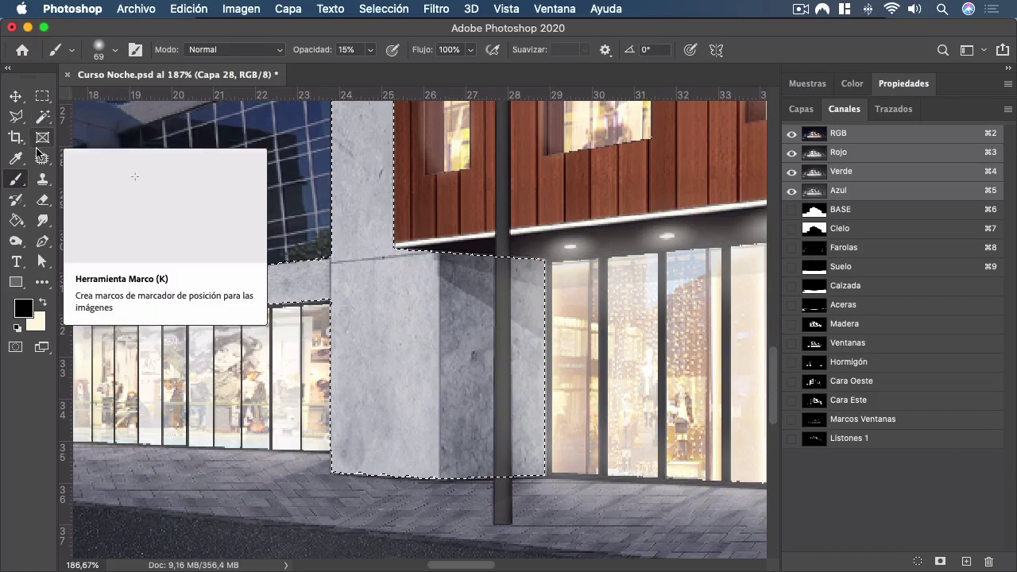
pyautogui.click(17, 117)
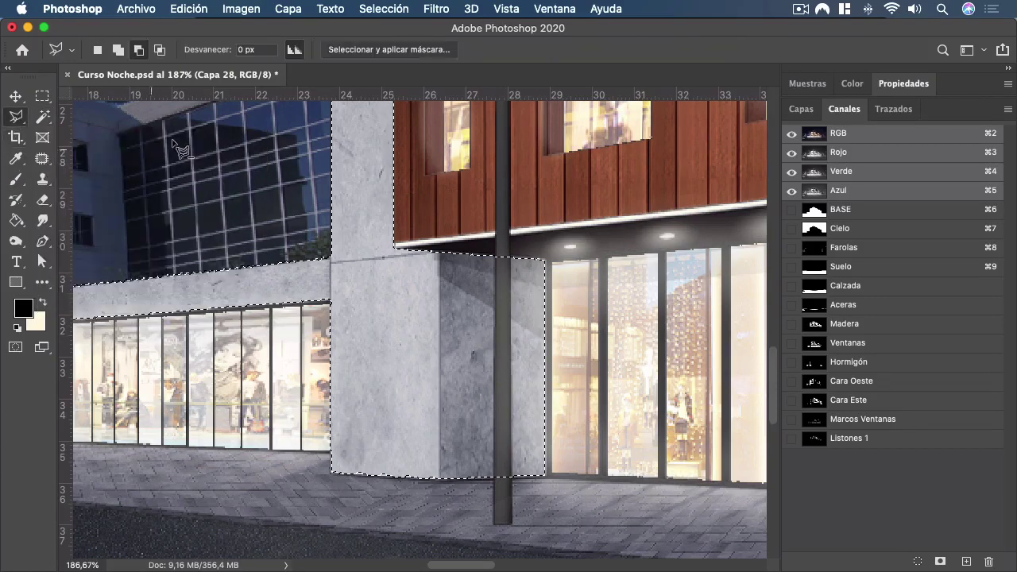
pyautogui.click(159, 51)
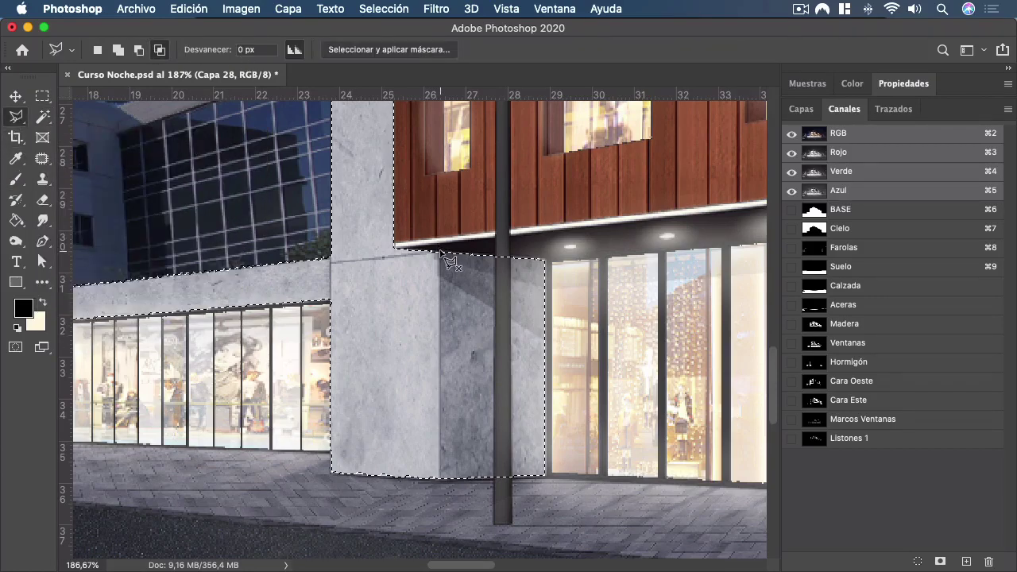
pyautogui.click(439, 251)
pyautogui.press('space')
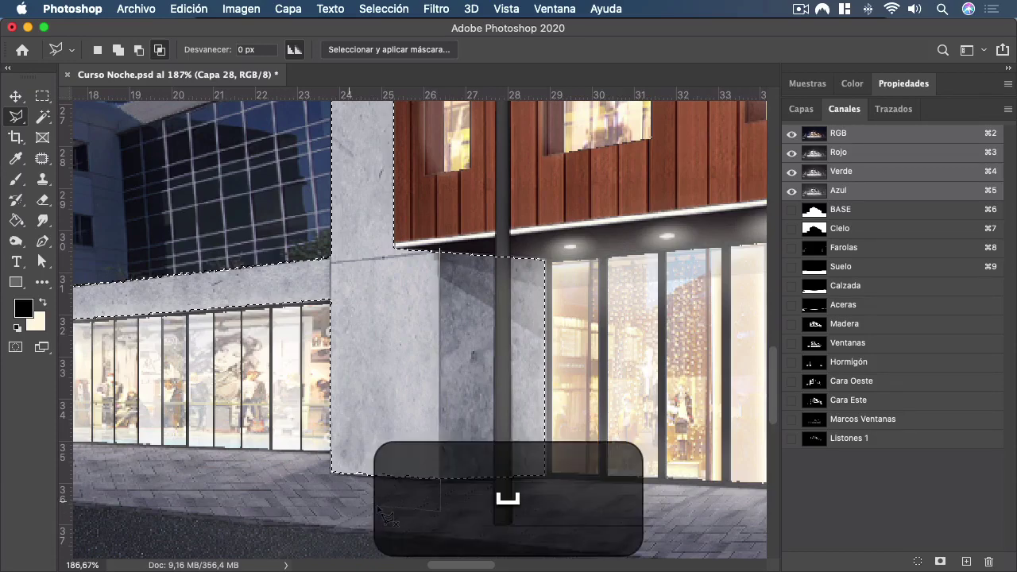
pyautogui.press('BackSpace')
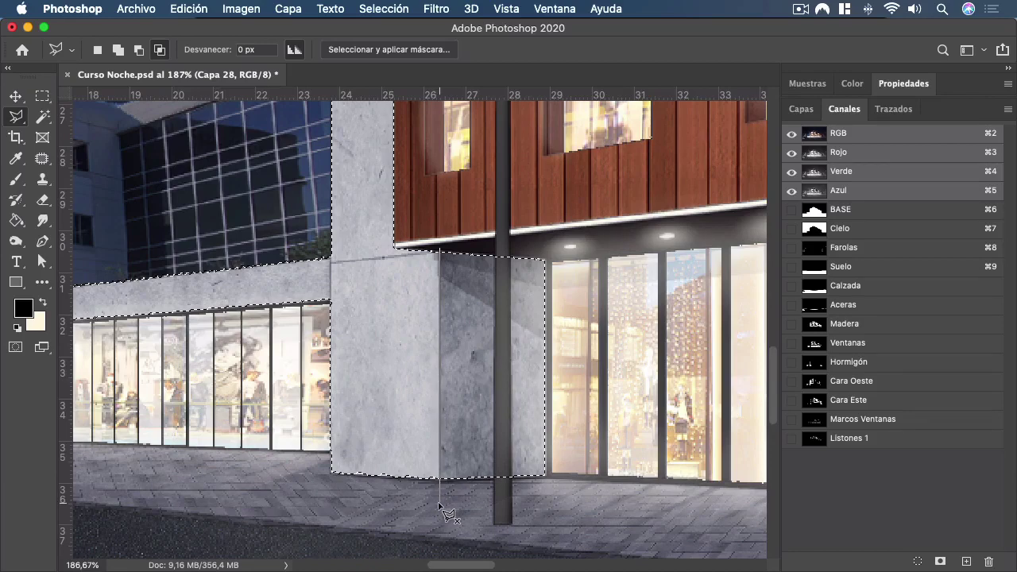
pyautogui.click(305, 489)
pyautogui.scroll(8, 335, 301)
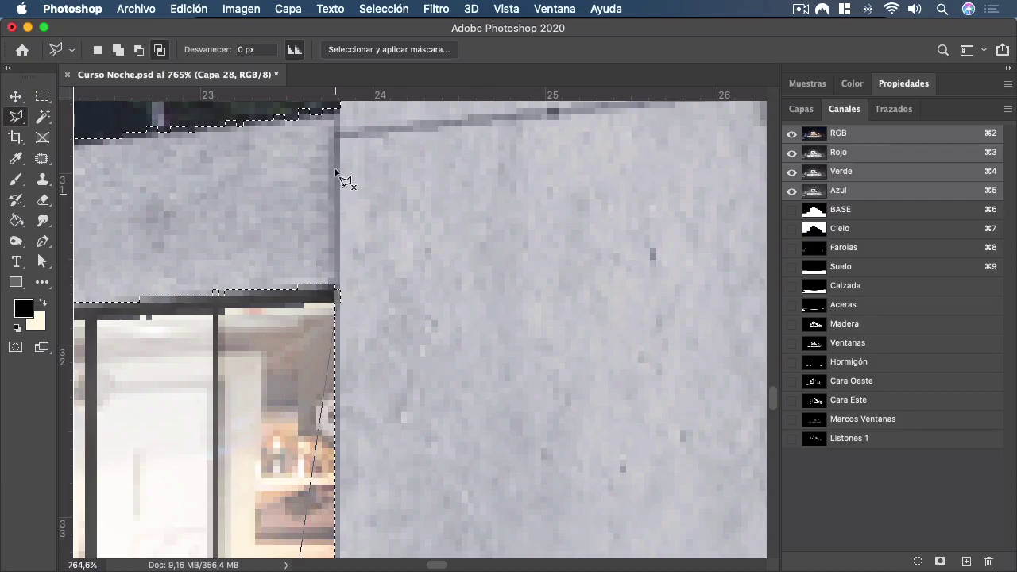
pyautogui.scroll(-5, 317, 288)
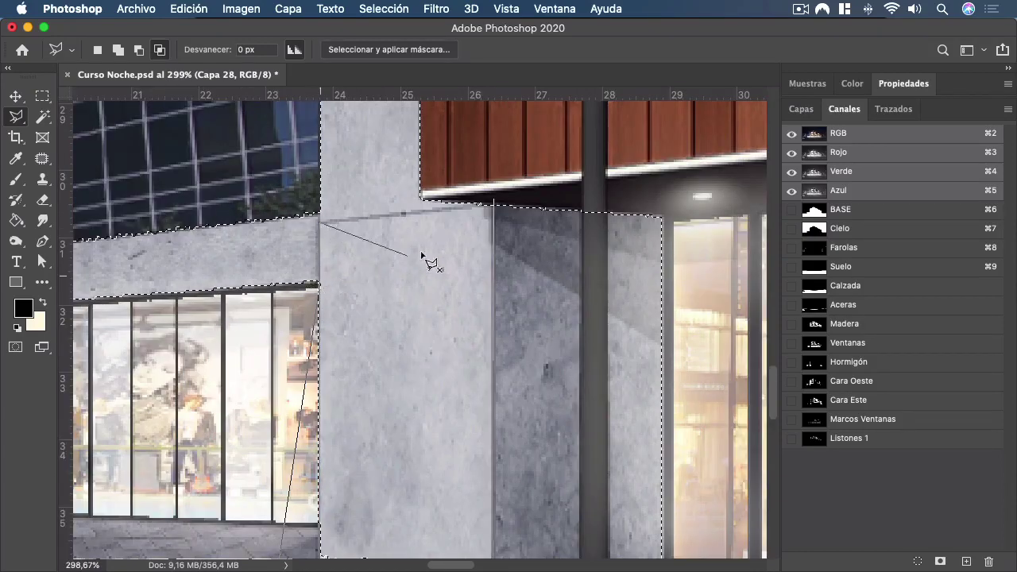
pyautogui.keyDown('super'); pyautogui.click(496, 205); pyautogui.keyUp('super')
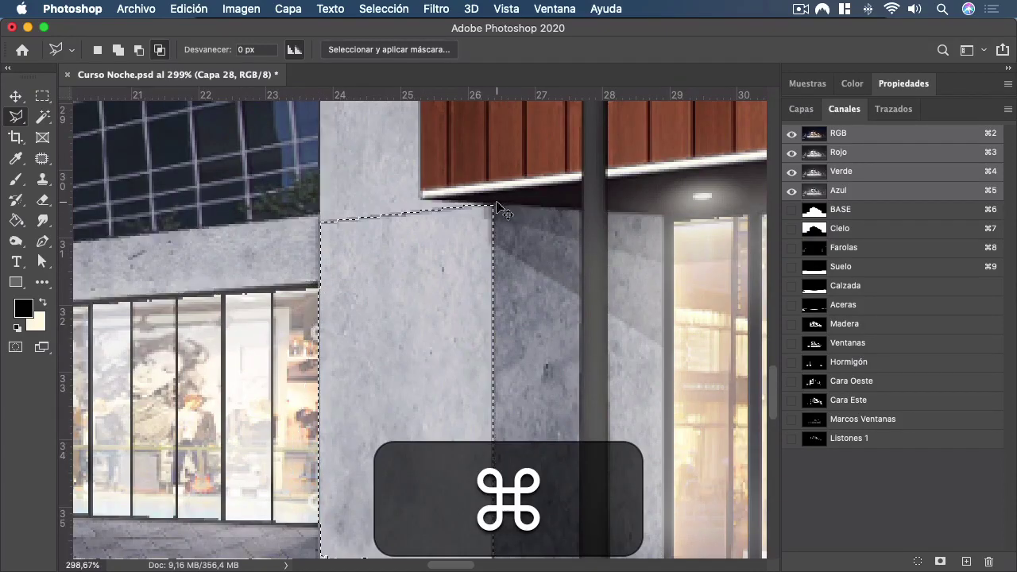
# Return to the layers, shade the base of the block's front face in black on Capa 28, and toggle the layer's visibility to compare.
pyautogui.scroll(-5, 504, 185)
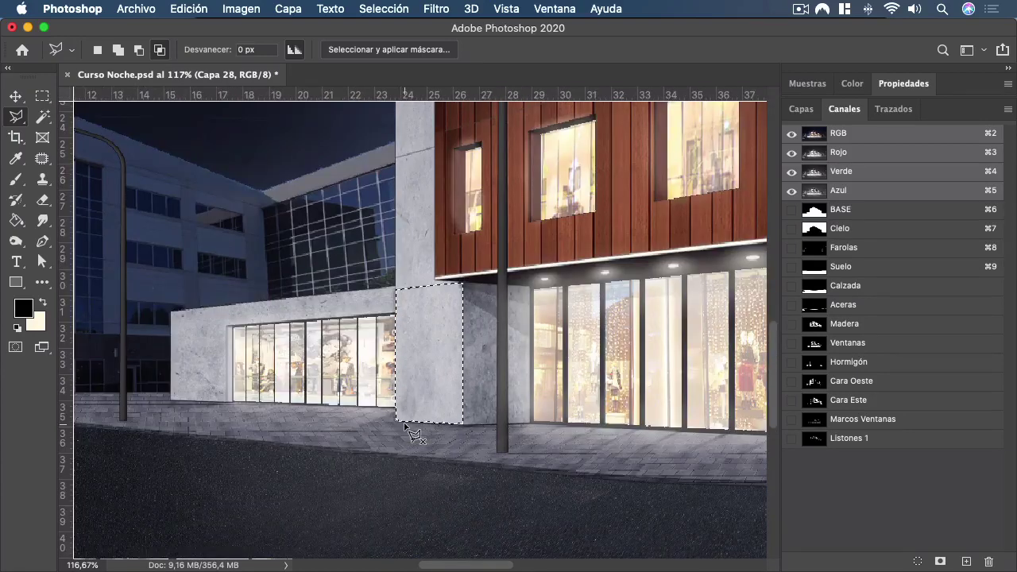
pyautogui.scroll(-3, 406, 428)
pyautogui.scroll(3, 412, 382)
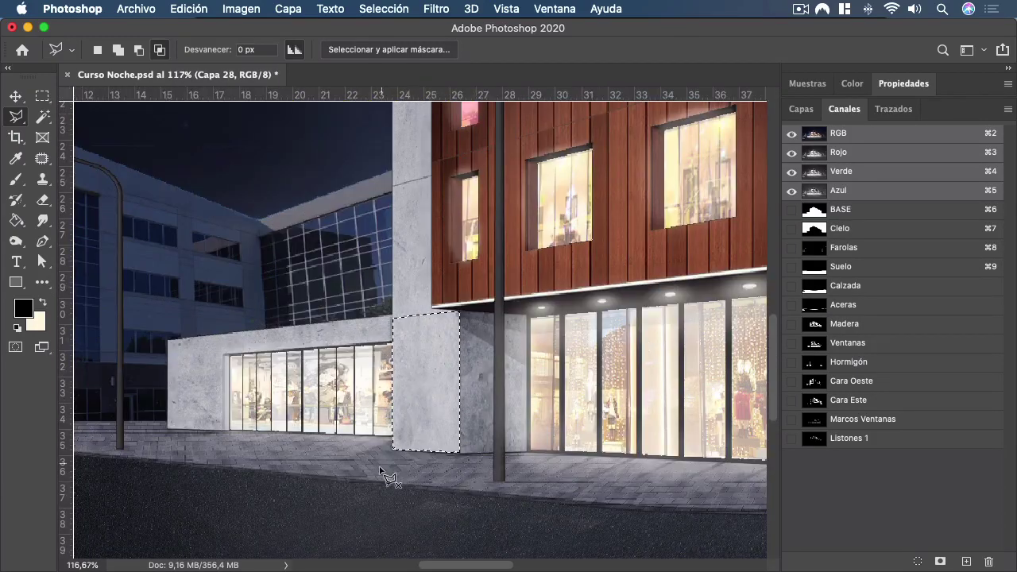
pyautogui.scroll(-3, 385, 471)
pyautogui.scroll(3, 407, 414)
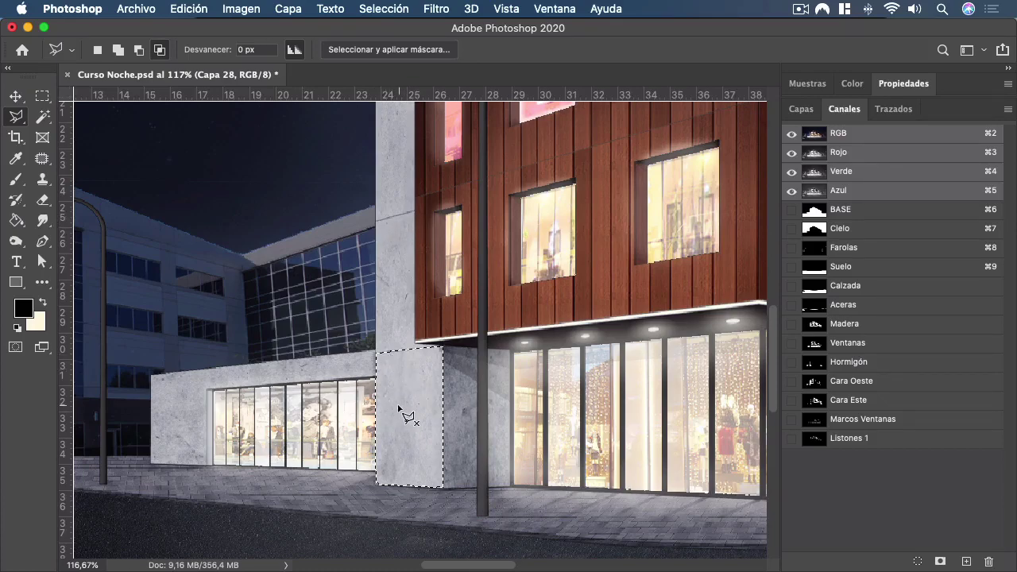
pyautogui.scroll(-3, 407, 415)
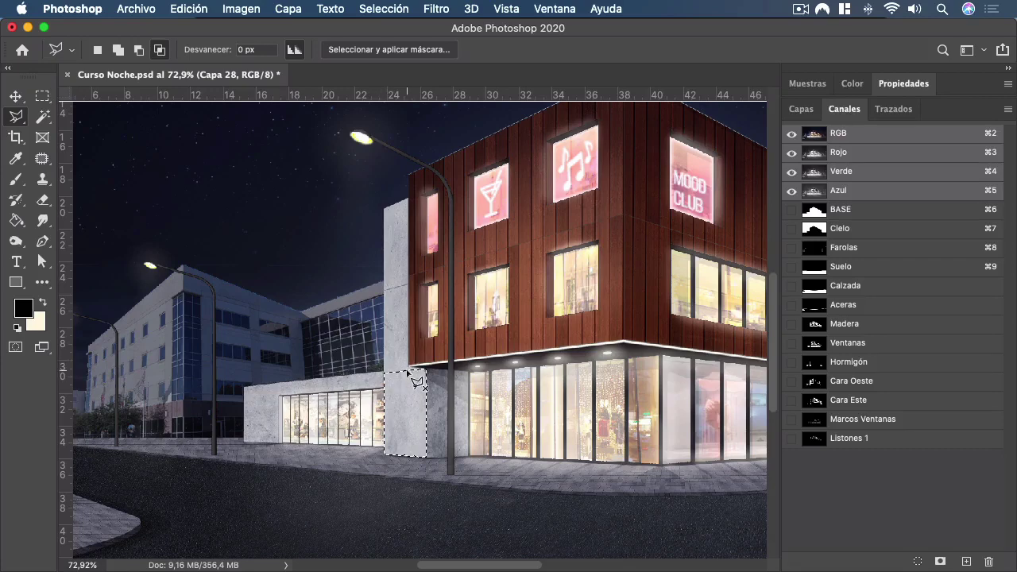
pyautogui.click(802, 111)
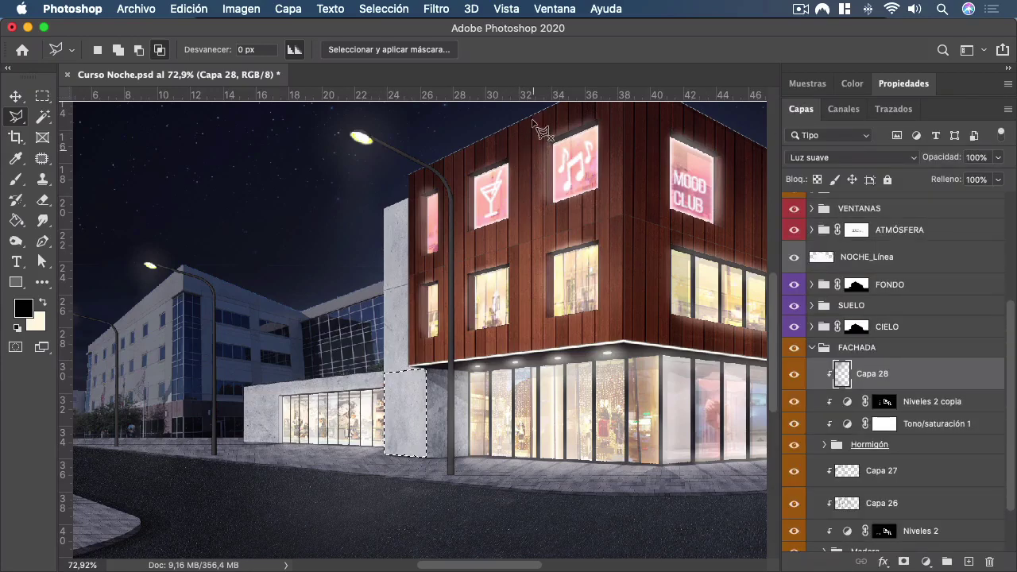
pyautogui.press('b')
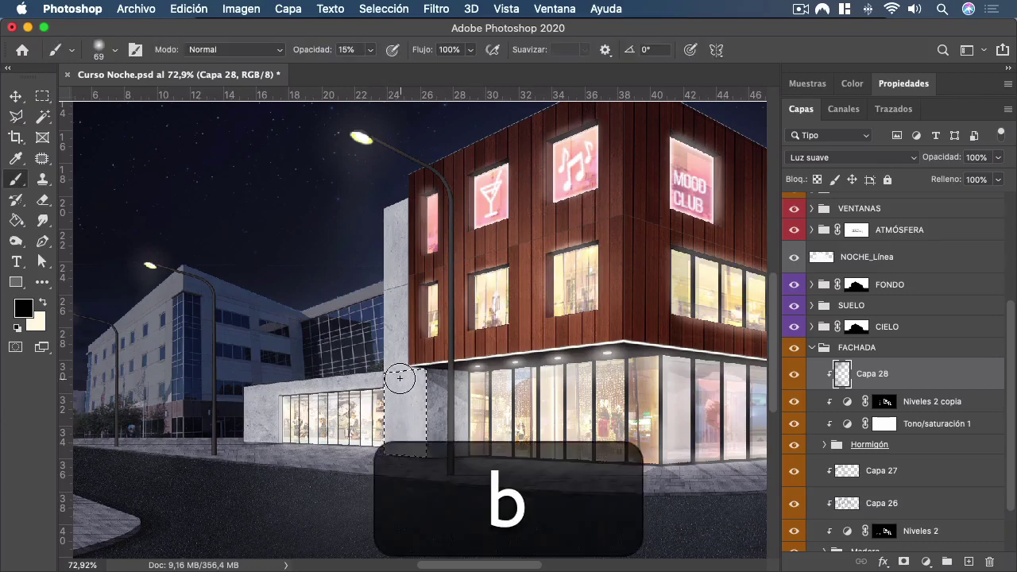
pyautogui.scroll(3, 392, 395)
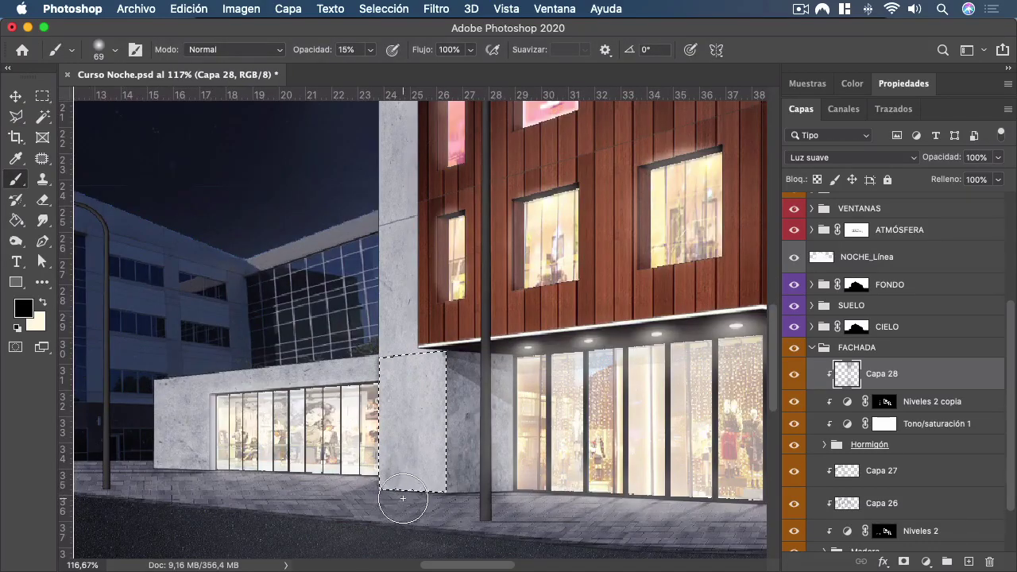
pyautogui.moveTo(403, 498)
pyautogui.mouseDown()
pyautogui.moveTo(401, 484)
pyautogui.moveTo(421, 481)
pyautogui.moveTo(402, 467)
pyautogui.moveTo(432, 499)
pyautogui.moveTo(386, 504)
pyautogui.moveTo(434, 502)
pyautogui.mouseUp()
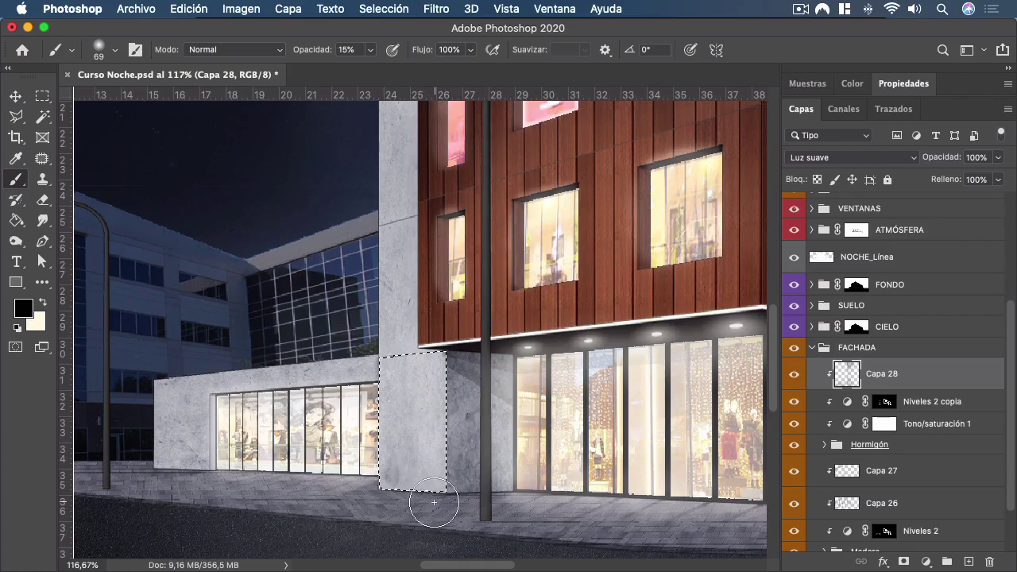
pyautogui.click(794, 374)
pyautogui.click(794, 374)
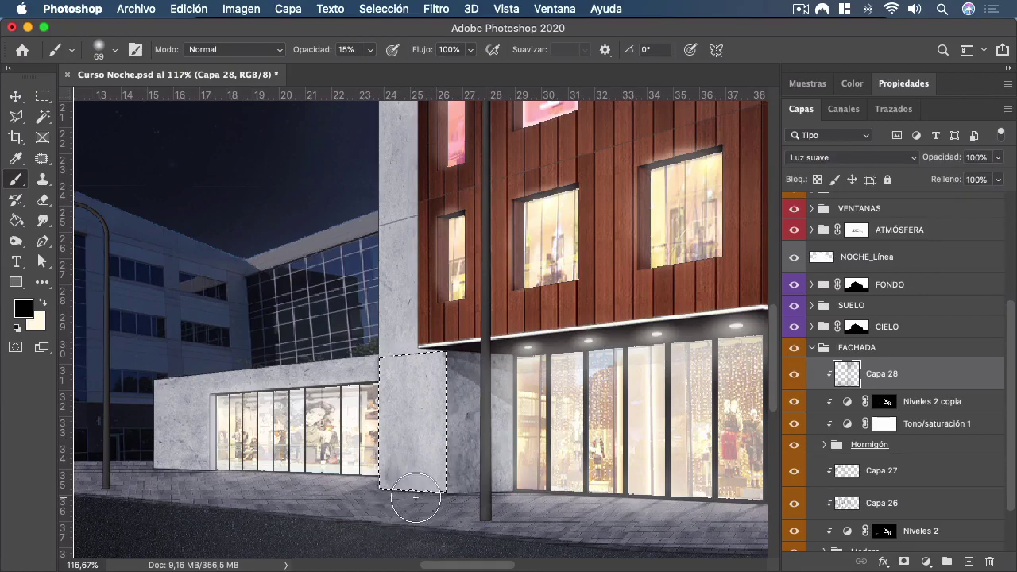
# Continue shading the front face's edges on Capa 28, set the brush to size 42 and 20% opacity, and clear the selection.
pyautogui.moveTo(415, 498); pyautogui.dragTo(396, 497)
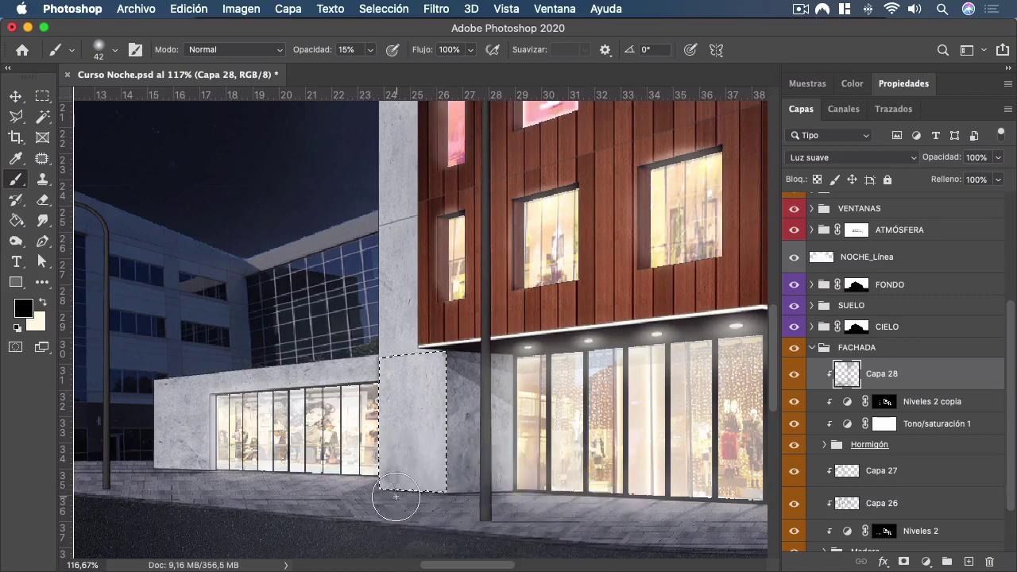
pyautogui.scroll(3, 396, 497)
pyautogui.press('2')
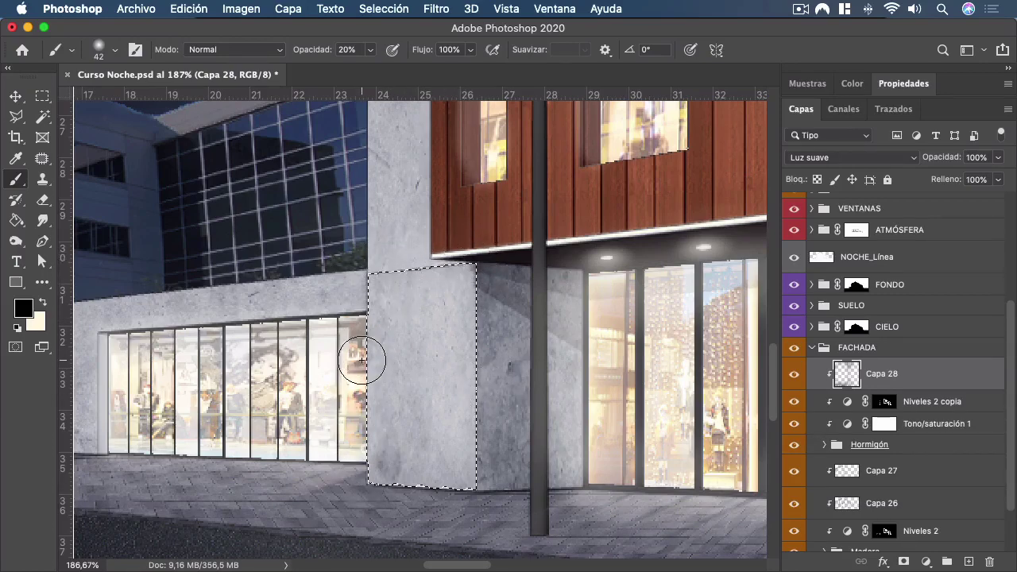
pyautogui.press('e')
pyautogui.press('super+d')
pyautogui.scroll(-3, 397, 357)
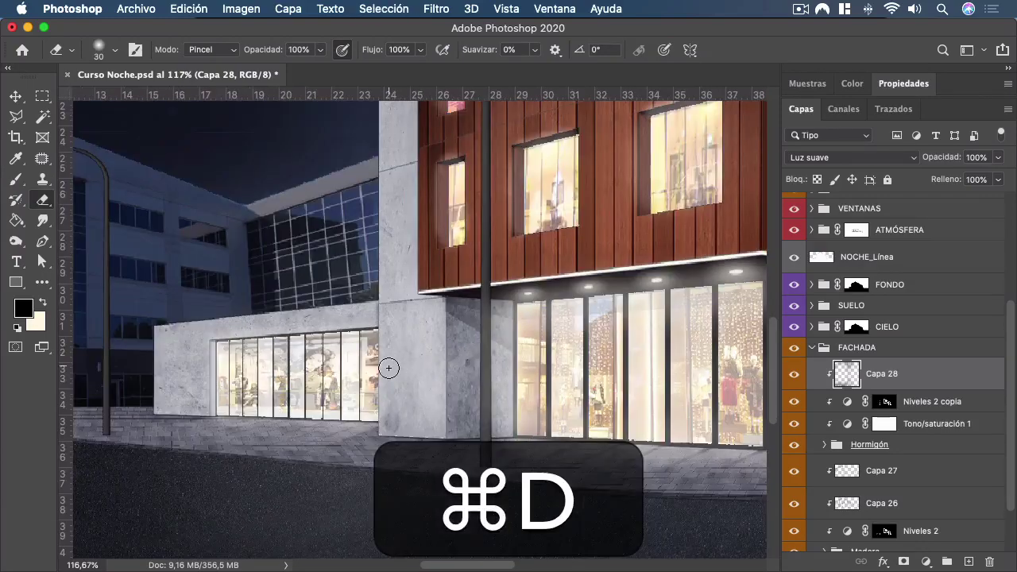
pyautogui.scroll(-4, 387, 377)
pyautogui.scroll(4, 389, 334)
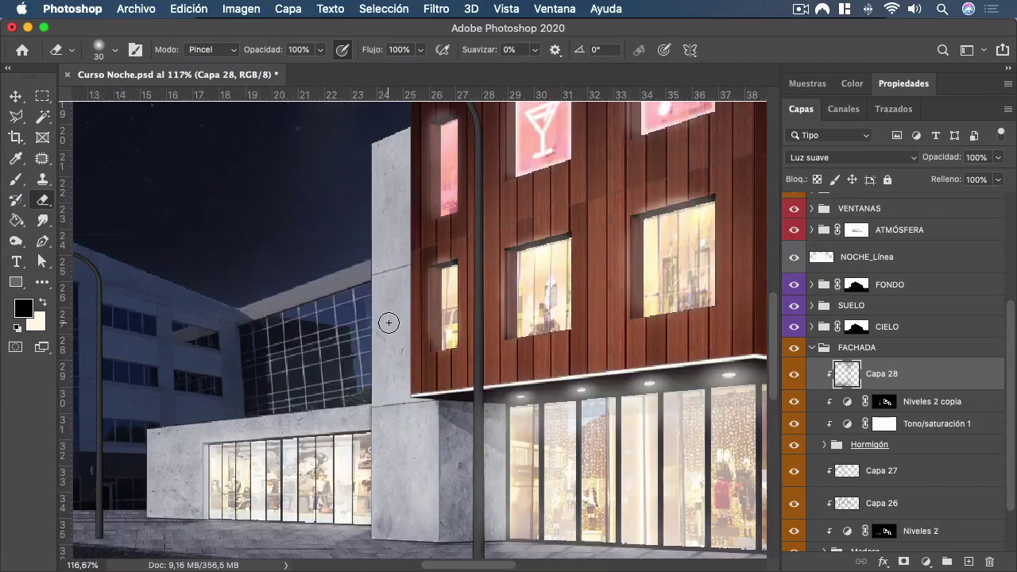
# Load the Hormigón channel as a selection and intersect it with a polygonal lasso outline around the concrete tower's middle panel.
pyautogui.click(844, 109)
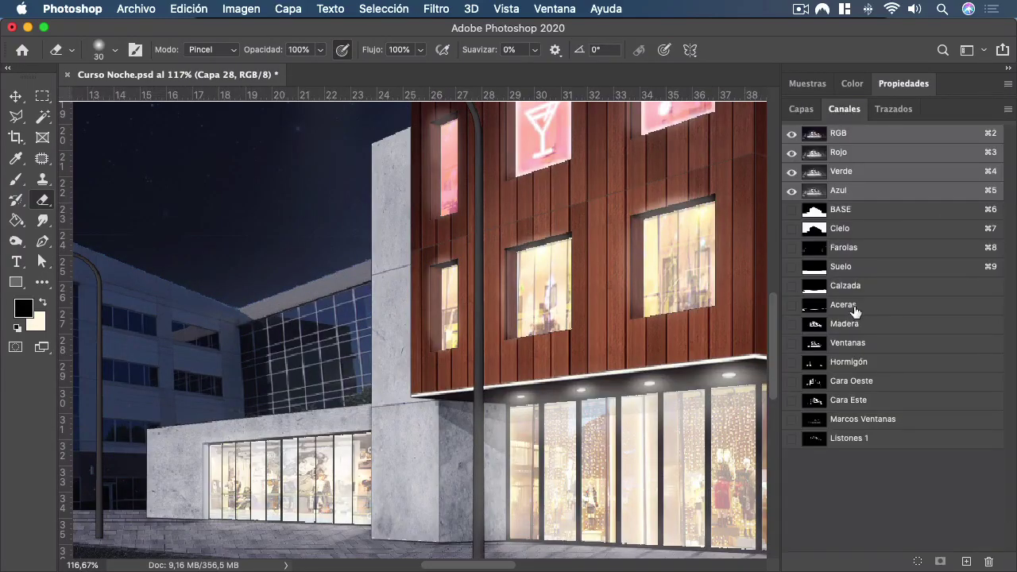
pyautogui.keyDown('super'); pyautogui.click(814, 363); pyautogui.keyUp('super')
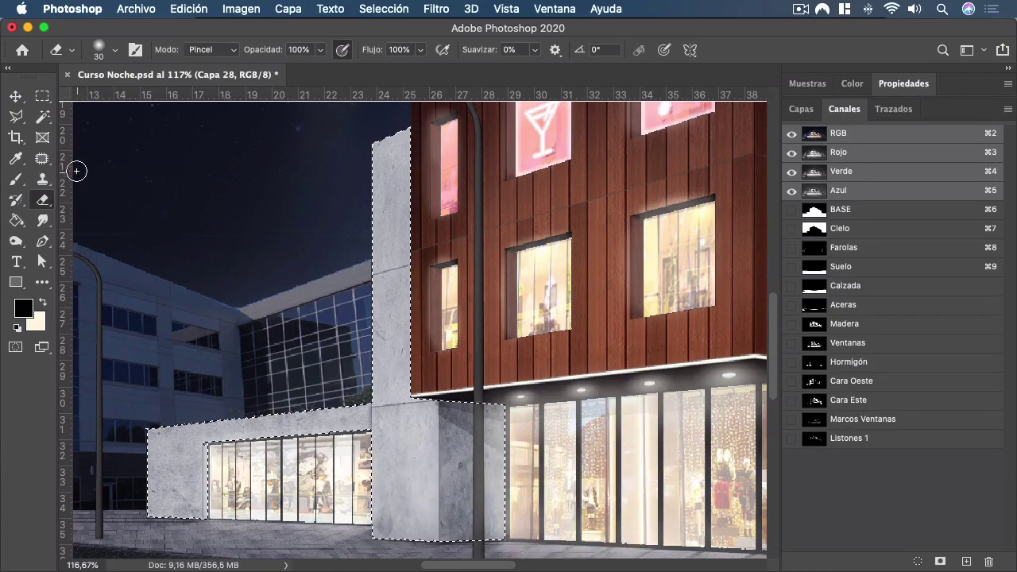
pyautogui.click(18, 116)
pyautogui.scroll(2, 344, 412)
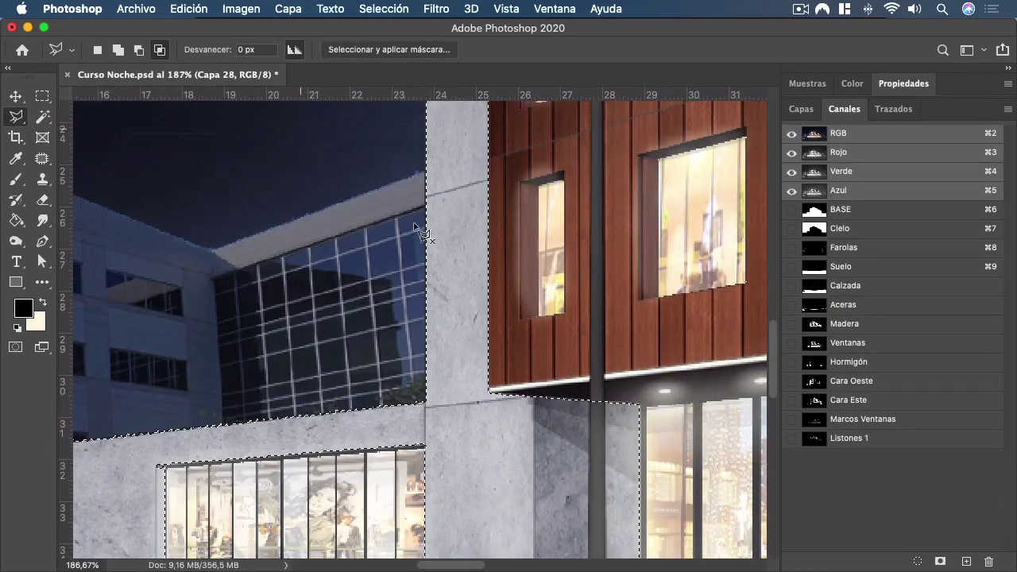
pyautogui.scroll(4, 523, 400)
pyautogui.click(519, 382)
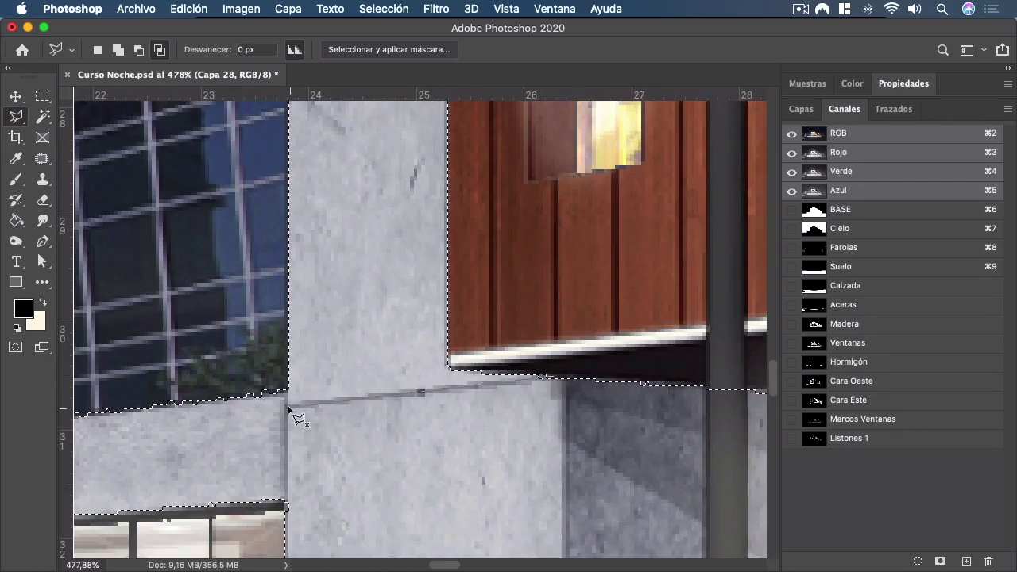
pyautogui.click(288, 378)
pyautogui.scroll(-4, 292, 350)
pyautogui.scroll(4, 287, 183)
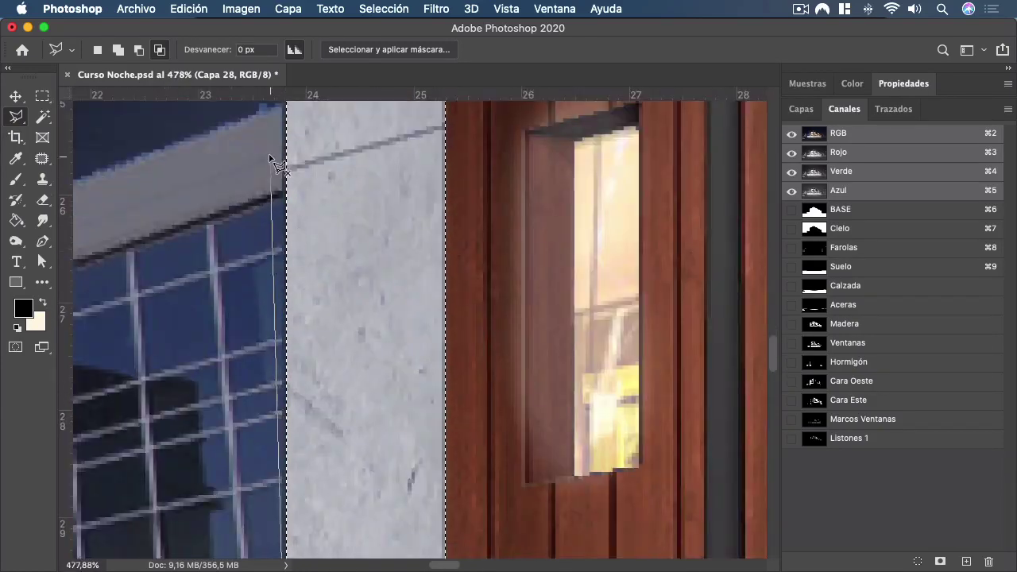
pyautogui.click(280, 172)
pyautogui.keyDown('ctrl'); pyautogui.click(477, 118); pyautogui.keyUp('ctrl')
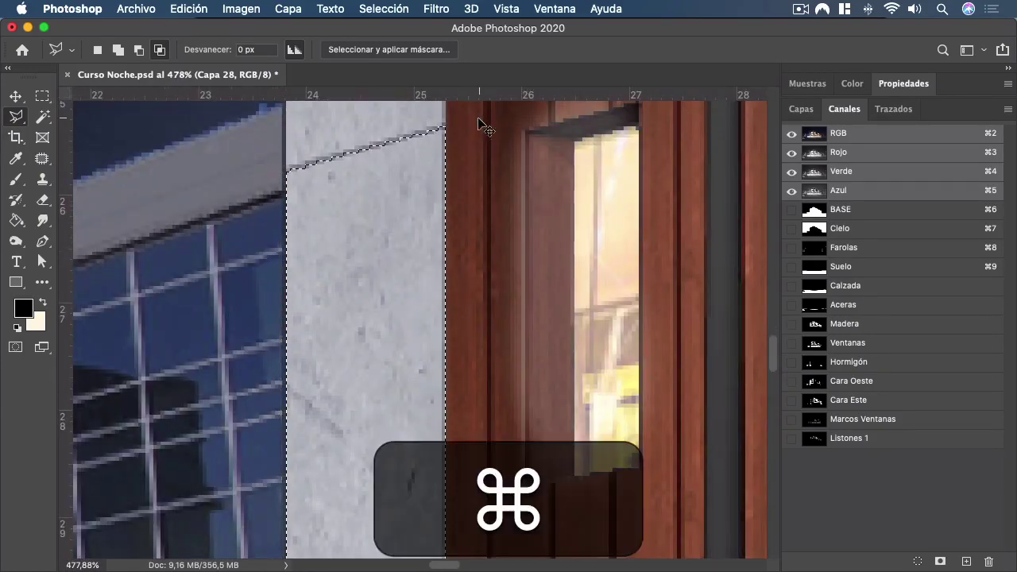
# Shade the middle panel's edge beside the wood façade and its base in black at 20% and 25% opacity, and clear the selection.
pyautogui.scroll(-6, 456, 259)
pyautogui.press('b')
pyautogui.scroll(2, 453, 237)
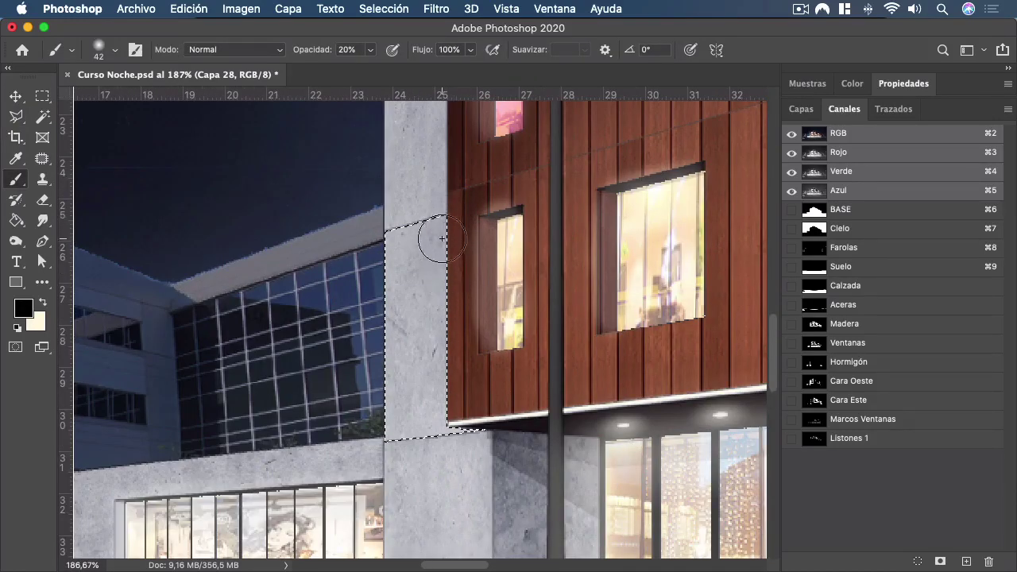
pyautogui.moveTo(442, 238)
pyautogui.mouseDown()
pyautogui.moveTo(449, 354)
pyautogui.moveTo(454, 319)
pyautogui.moveTo(460, 371)
pyautogui.mouseUp()
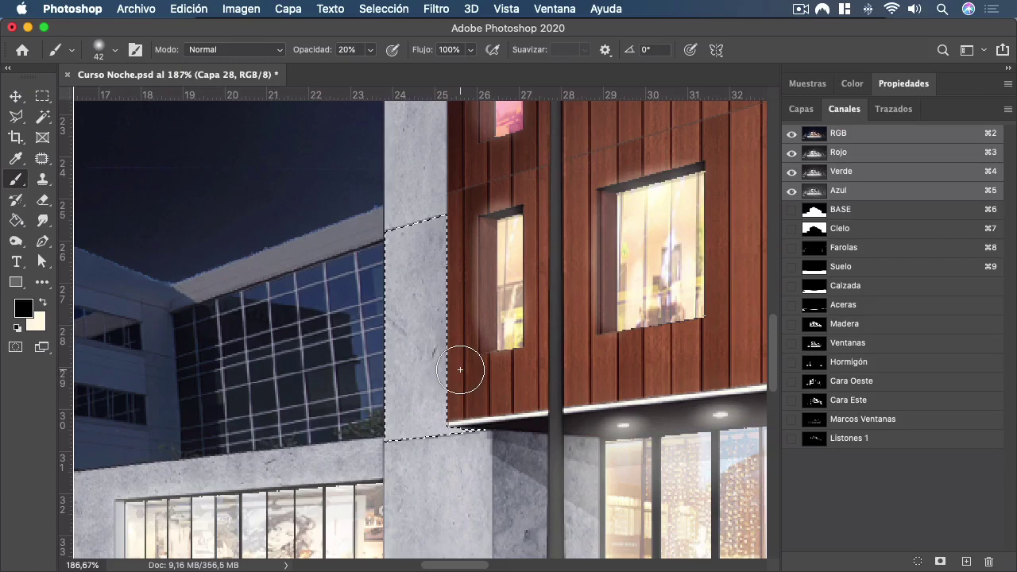
pyautogui.press('2')
pyautogui.press('5')
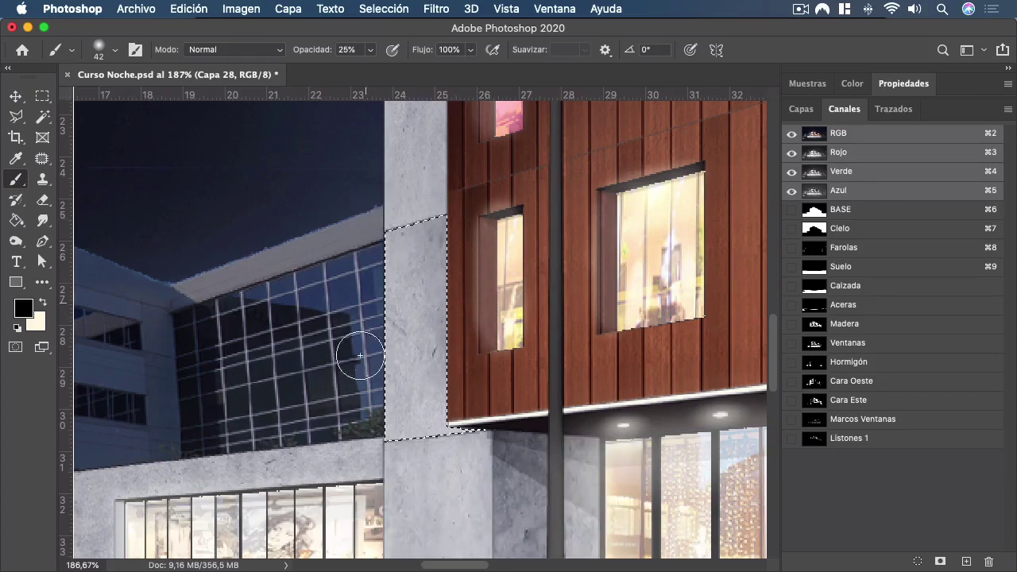
pyautogui.moveTo(450, 264)
pyautogui.mouseDown()
pyautogui.moveTo(467, 420)
pyautogui.moveTo(459, 435)
pyautogui.moveTo(469, 410)
pyautogui.moveTo(457, 334)
pyautogui.moveTo(453, 459)
pyautogui.moveTo(404, 457)
pyautogui.mouseUp()
pyautogui.scroll(-5, 482, 305)
pyautogui.press('super+d')
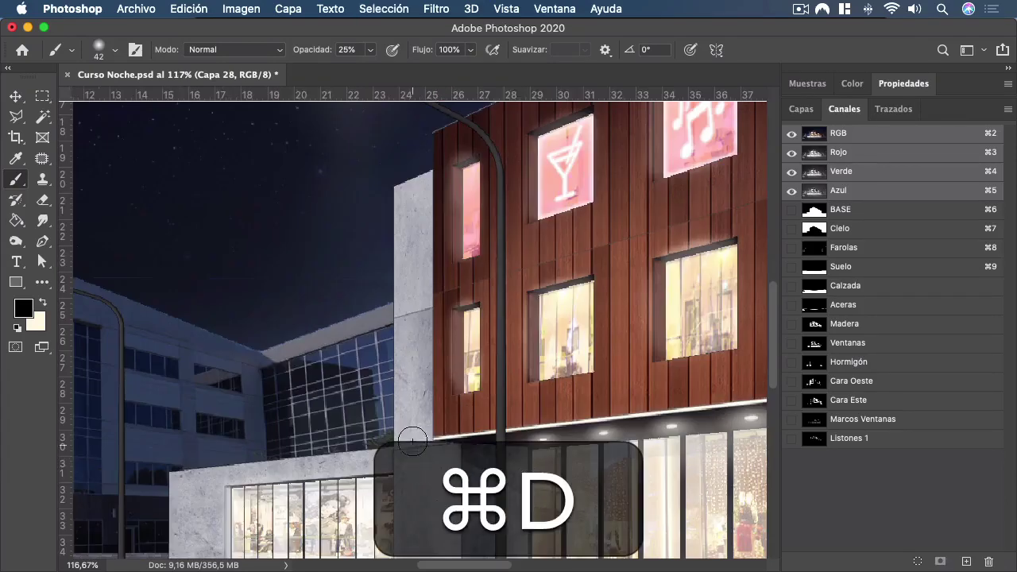
# Load the Hormigón channel as a selection and intersect it with a polygonal lasso outline around the tower's upper panel above the joint.
pyautogui.scroll(5, 408, 330)
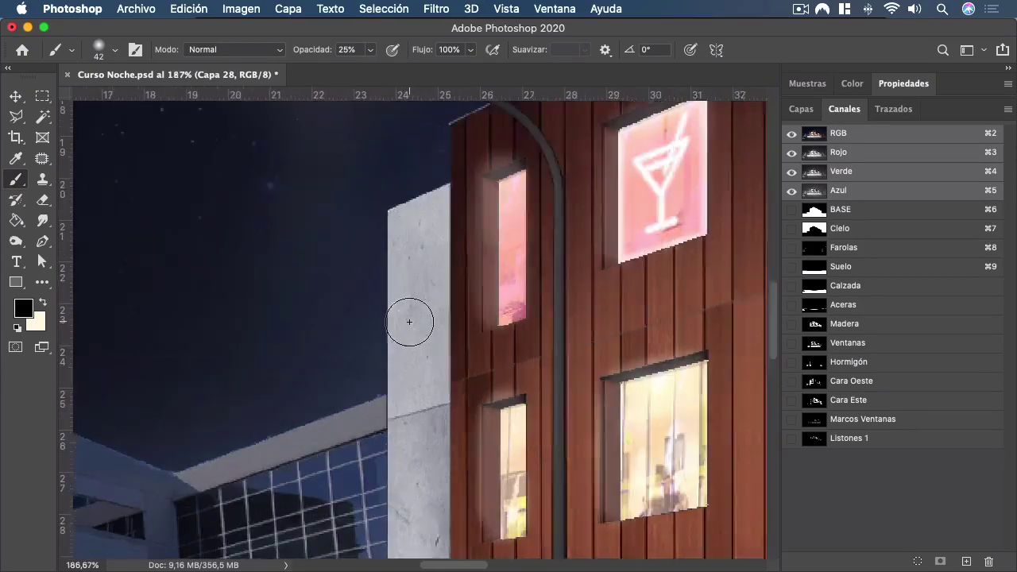
pyautogui.keyDown('super'); pyautogui.click(814, 366); pyautogui.keyUp('super')
pyautogui.press('l')
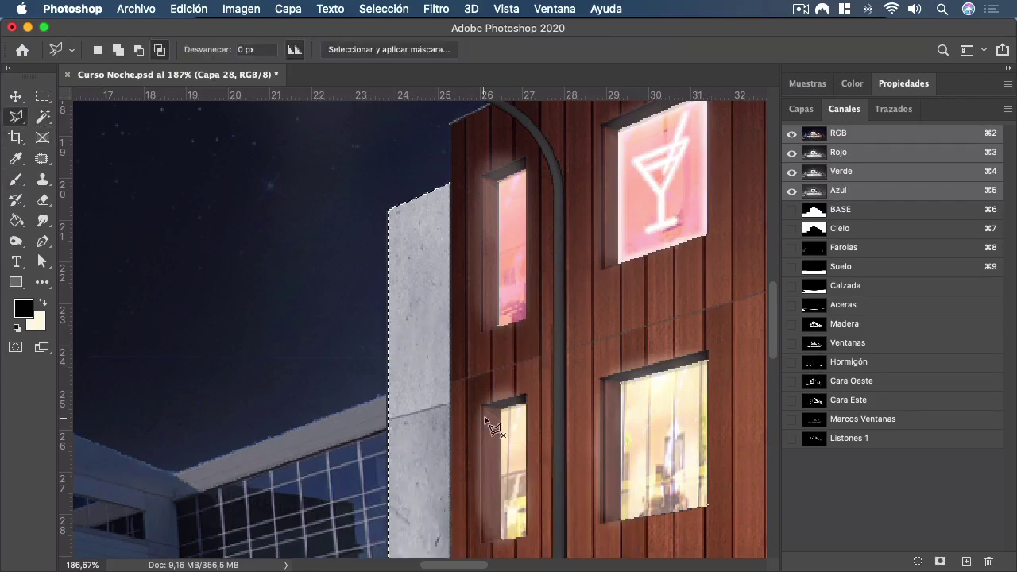
pyautogui.scroll(5, 453, 406)
pyautogui.click(286, 456)
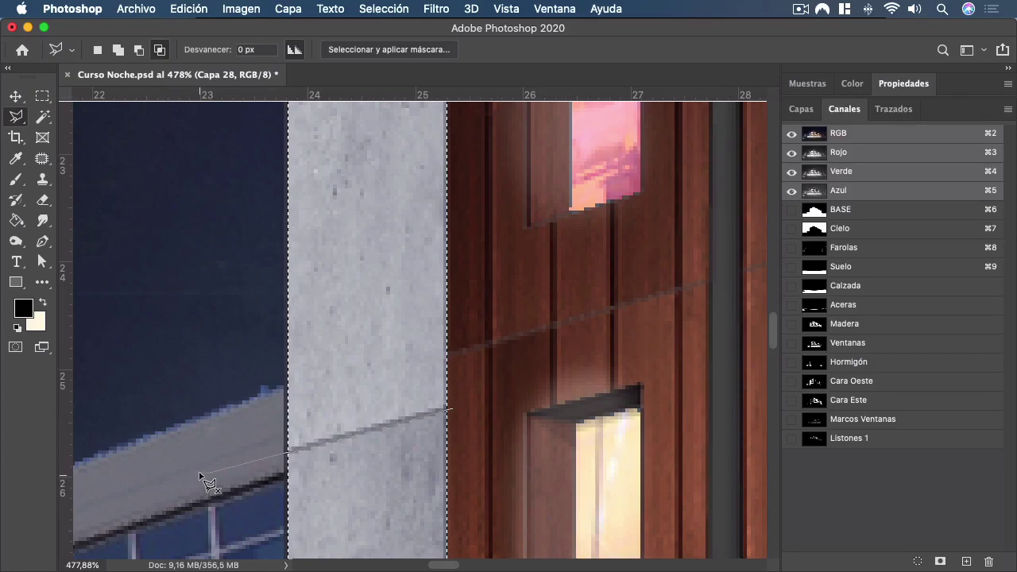
pyautogui.doubleClick(199, 477)
# Shade the base of the tower's upper panel in black at 35% opacity, and undo the stroke along its top edge.
pyautogui.scroll(-5, 206, 481)
pyautogui.scroll(3, 231, 481)
pyautogui.press('b')
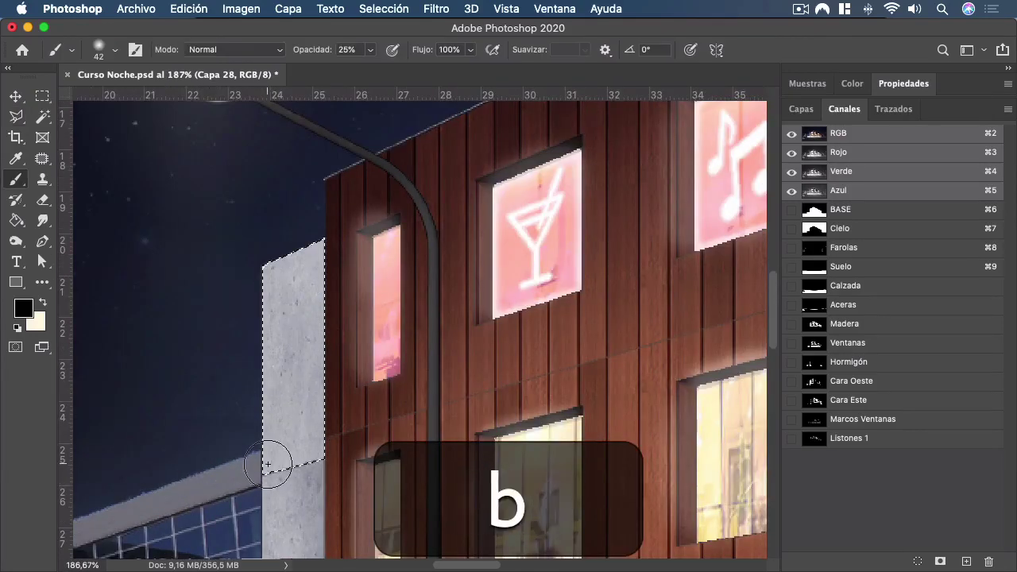
pyautogui.press('3')
pyautogui.press('5')
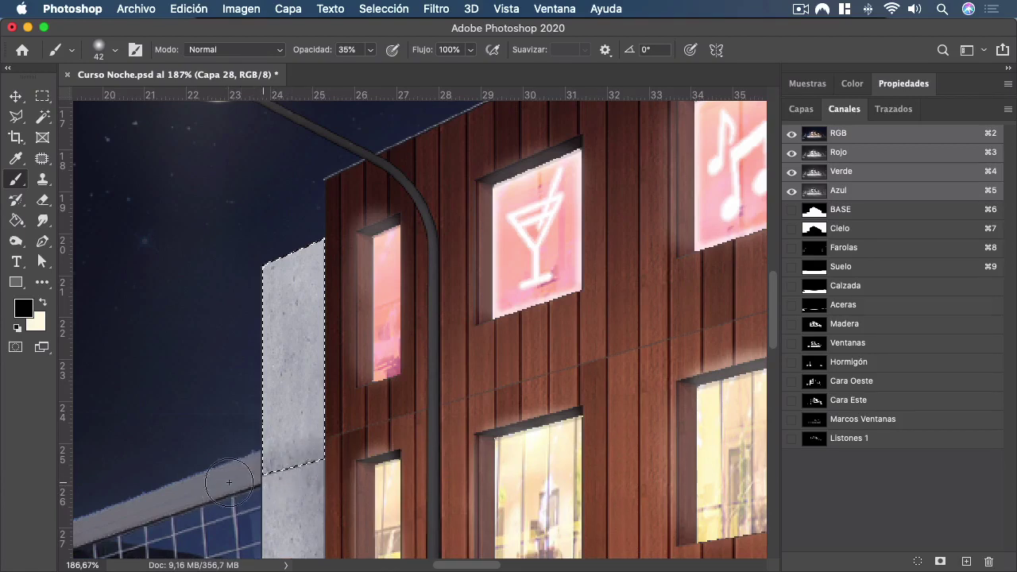
pyautogui.moveTo(303, 245); pyautogui.dragTo(322, 262)
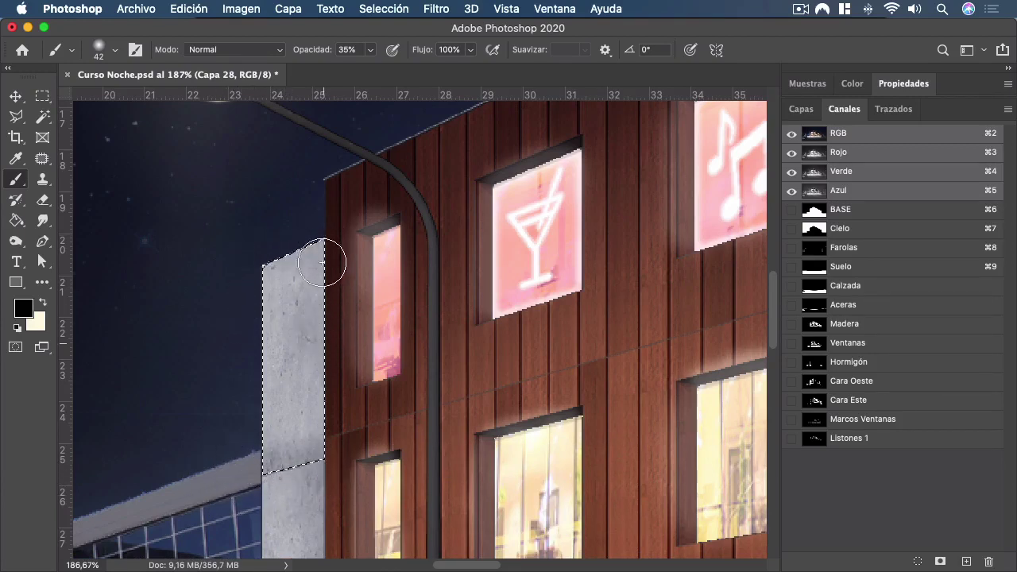
pyautogui.press('super+z')
# Continue shading the upper panel's edges and base at 25%, 30% and 50% brush opacity, and clear the selection.
pyautogui.press('2')
pyautogui.press('5')
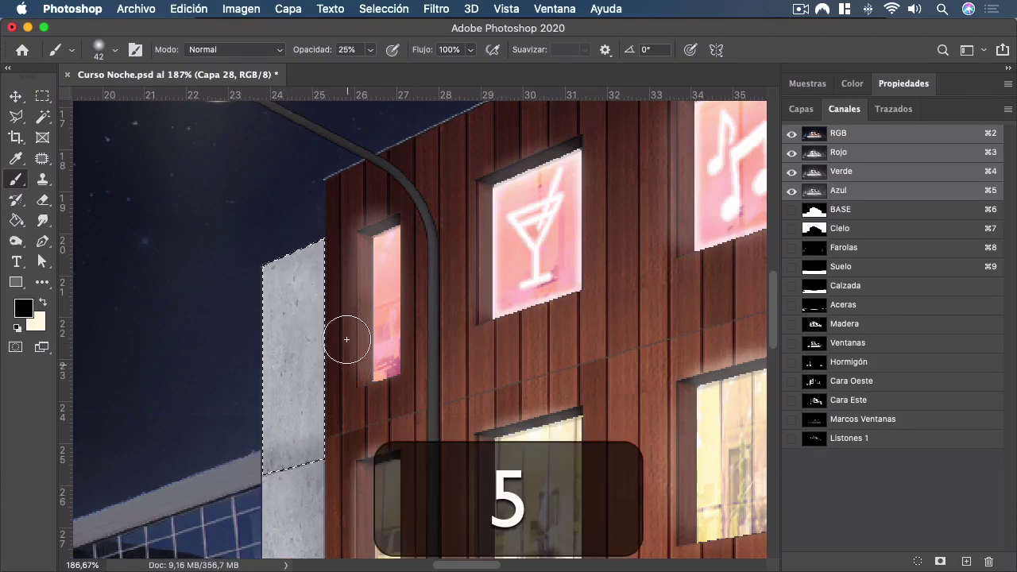
pyautogui.press('3')
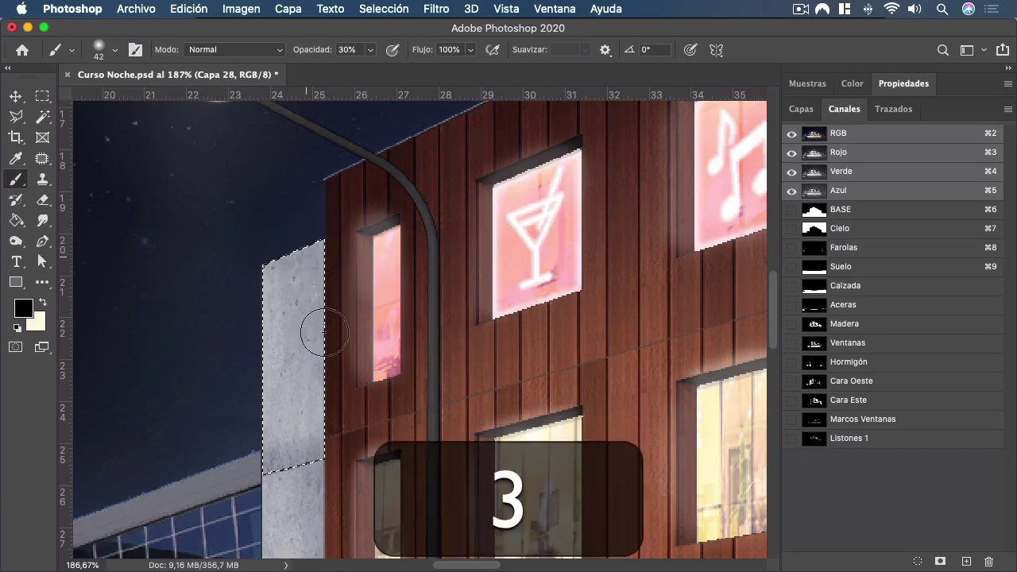
pyautogui.press('5')
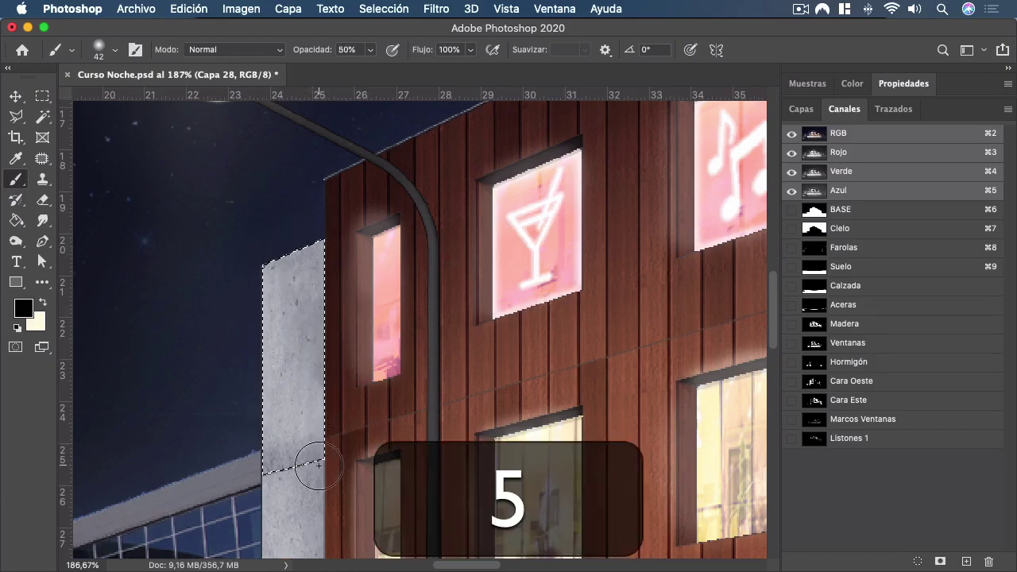
pyautogui.scroll(-3, 408, 411)
pyautogui.press('super+f')
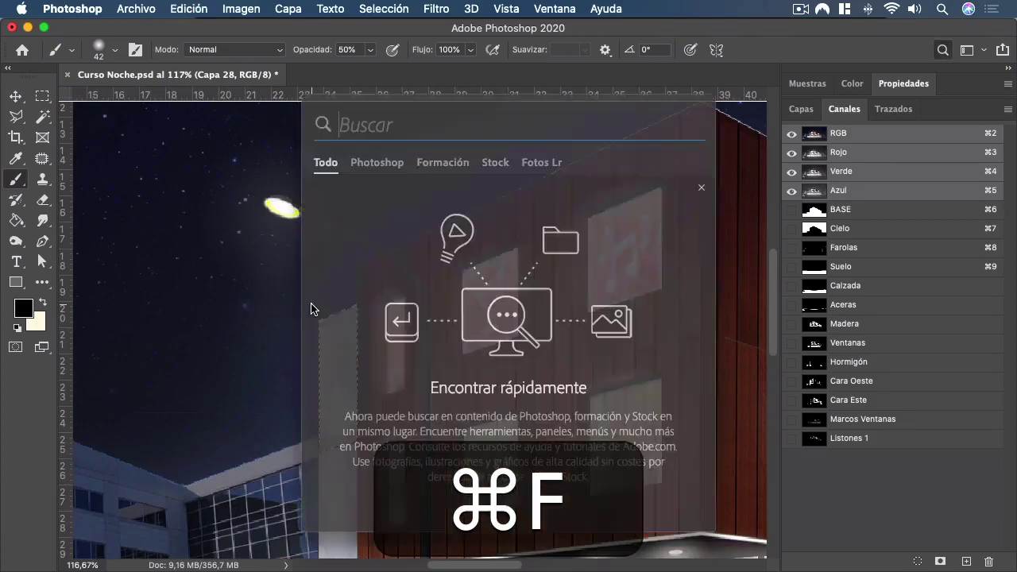
pyautogui.press('super+f')
pyautogui.press('super+d')
# Return to the layers and make a rectangular selection around the lower concrete block's front face.
pyautogui.scroll(-6, 343, 280)
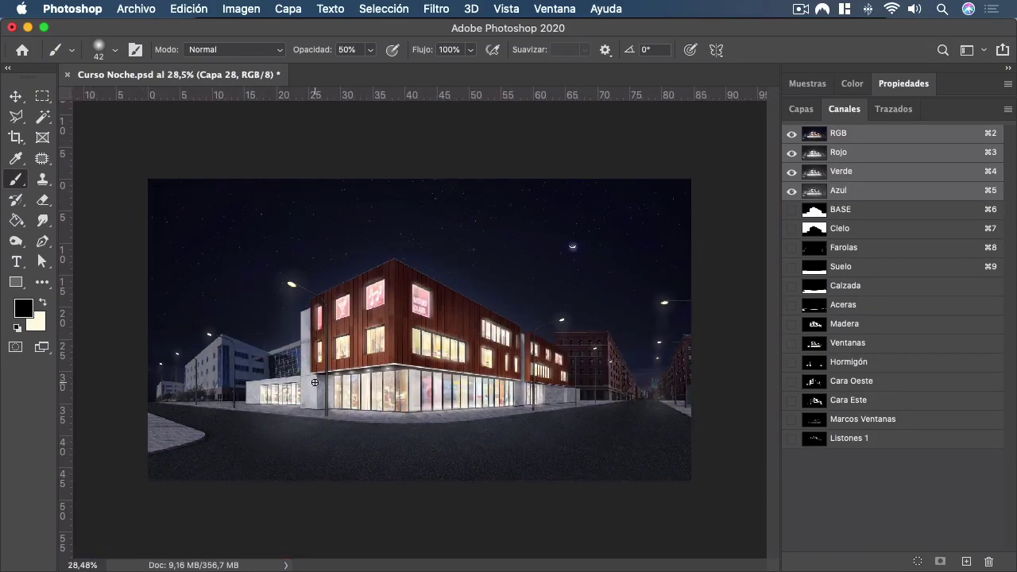
pyautogui.scroll(3, 315, 383)
pyautogui.scroll(3, 240, 430)
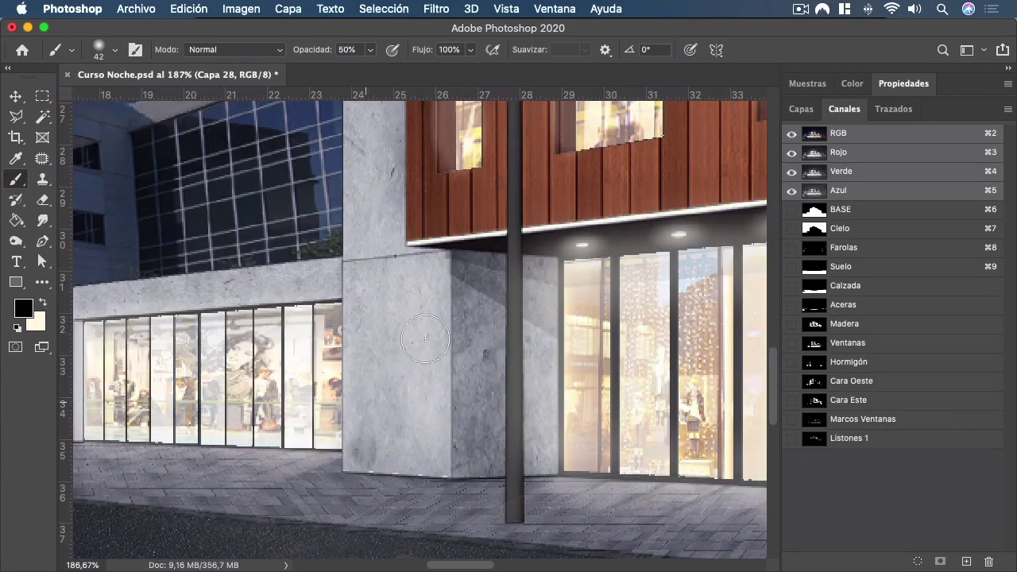
pyautogui.click(802, 109)
pyautogui.keyDown('super'); pyautogui.click(840, 373); pyautogui.keyUp('super')
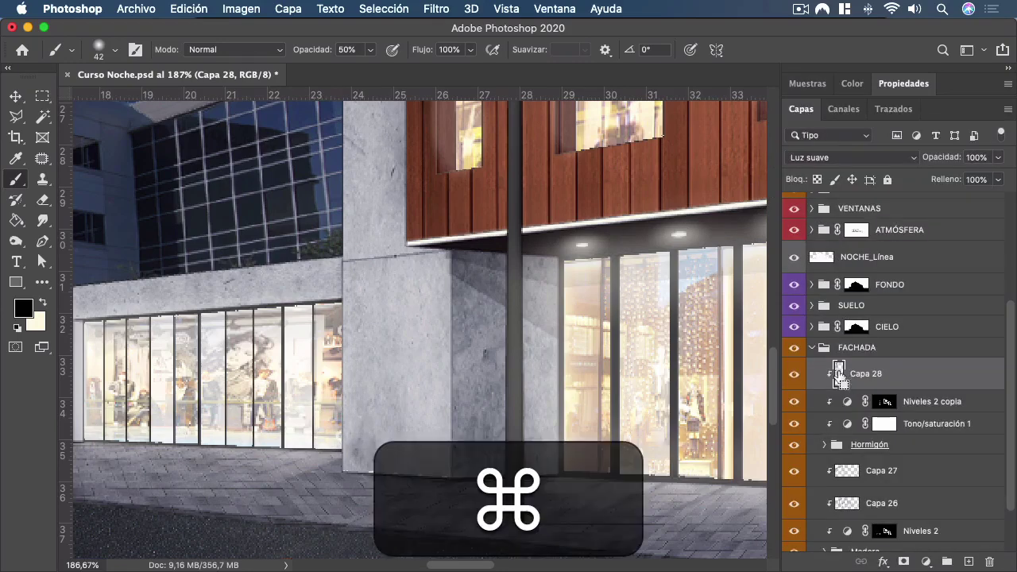
pyautogui.press('super+d')
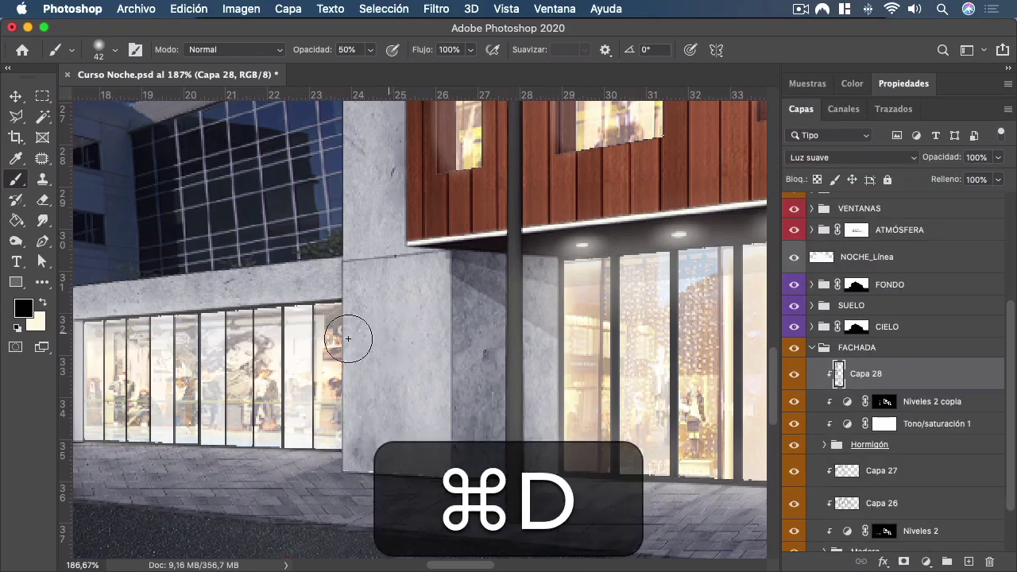
pyautogui.click(43, 97)
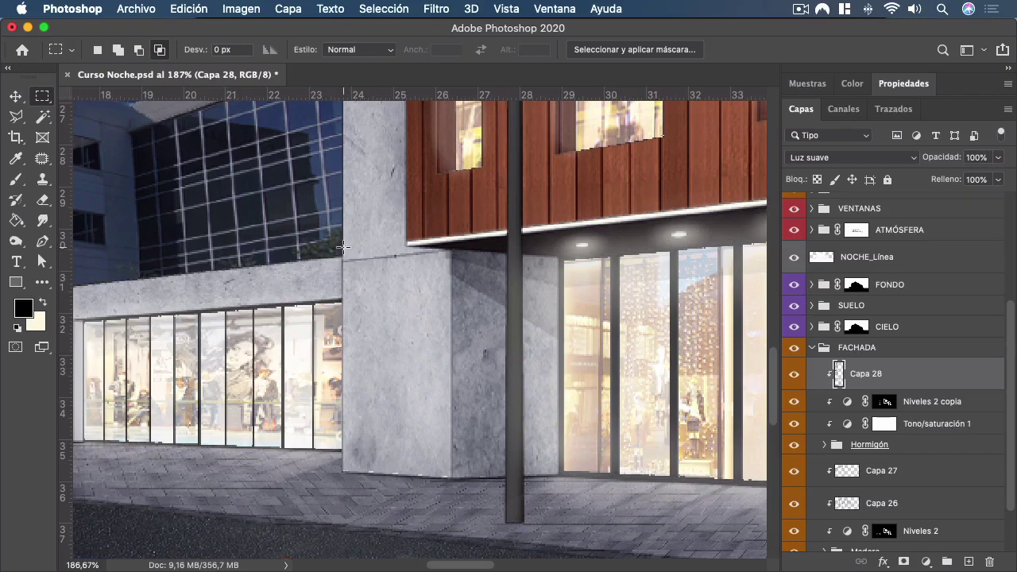
pyautogui.moveTo(342, 238); pyautogui.dragTo(449, 507)
# Try shading the block's front face at 50% brush opacity, and undo back to the rectangular selection.
pyautogui.press('b')
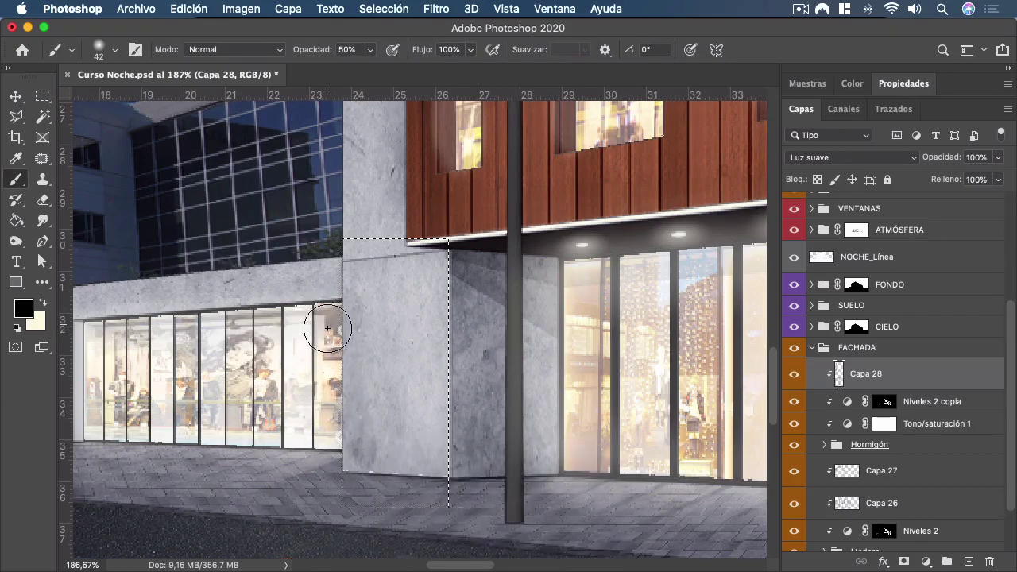
pyautogui.hotkey('ctrl', 'd')
pyautogui.scroll(-5, 295, 382)
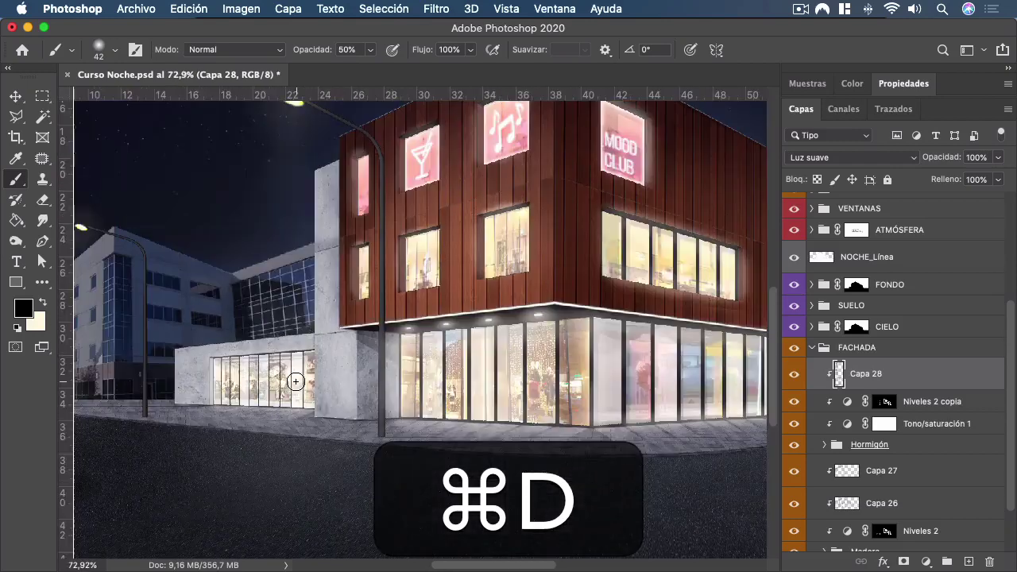
pyautogui.hotkey('ctrl', 'z')
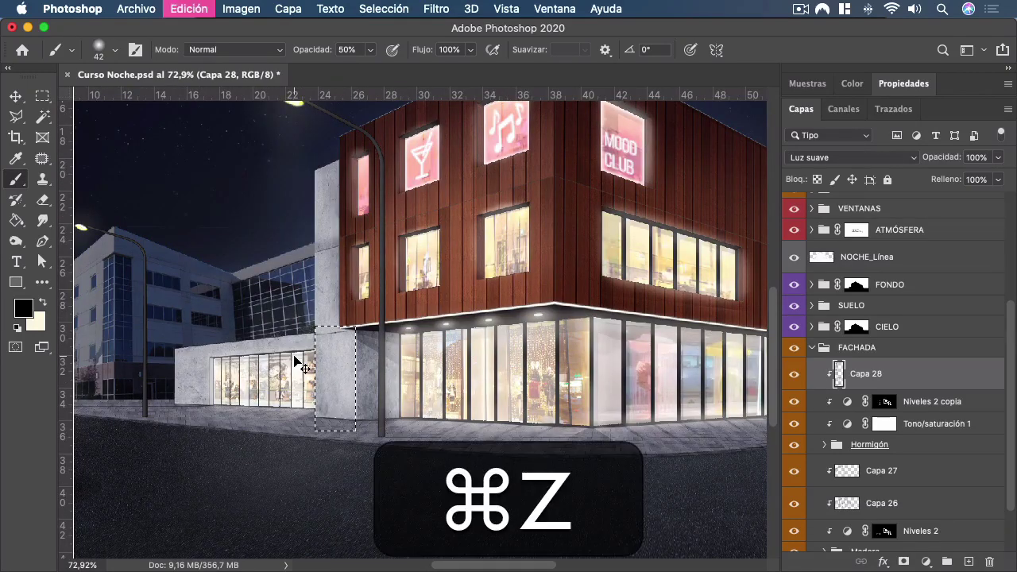
pyautogui.scroll(5, 304, 373)
pyautogui.hotkey('ctrl', 'z')
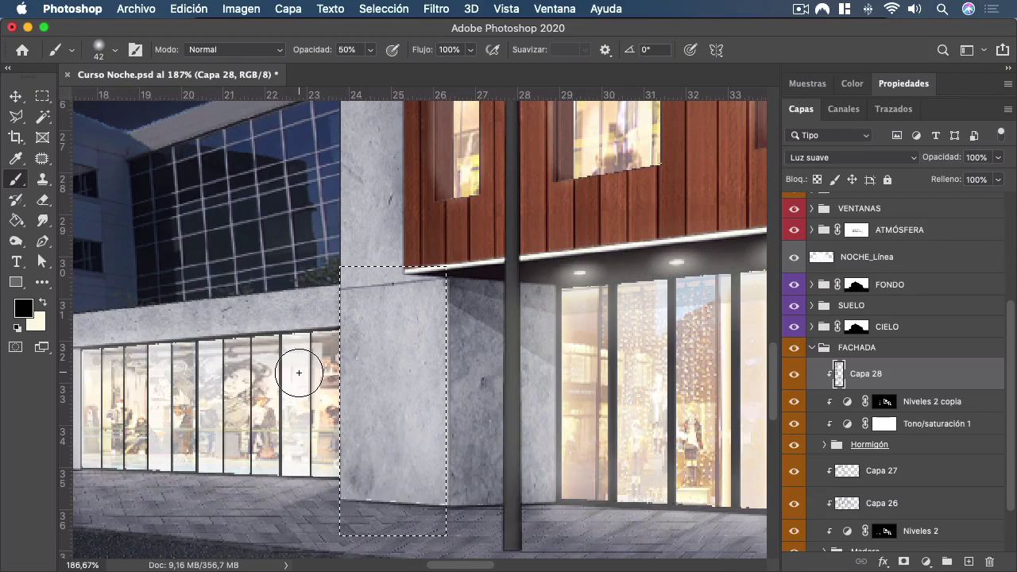
# Shade the outer edge of the block's front face beside the shop window in black at 35% opacity on Capa 28, keeping the selection active.
pyautogui.press('3')
pyautogui.press('5')
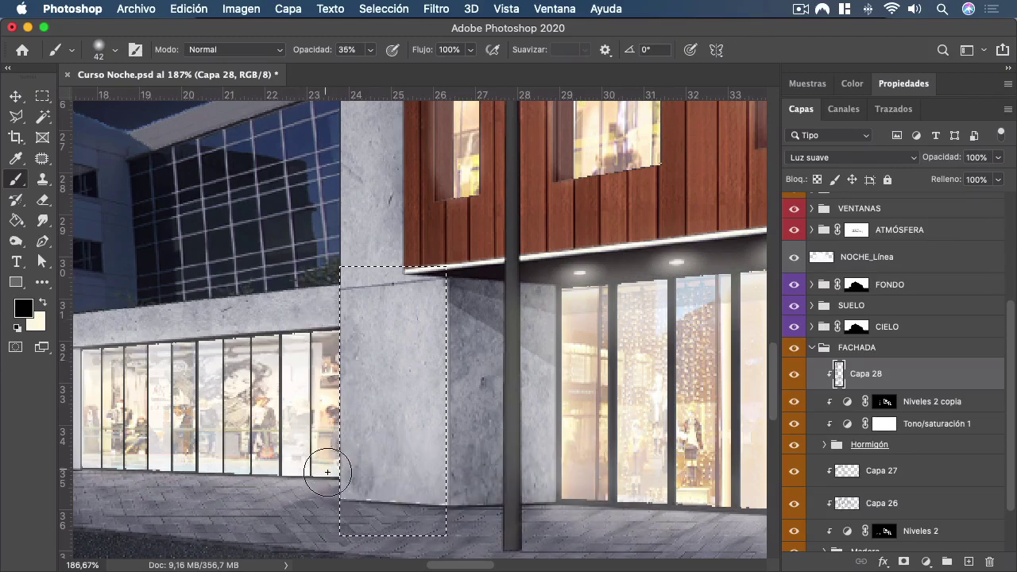
pyautogui.moveTo(327, 472); pyautogui.dragTo(330, 327)
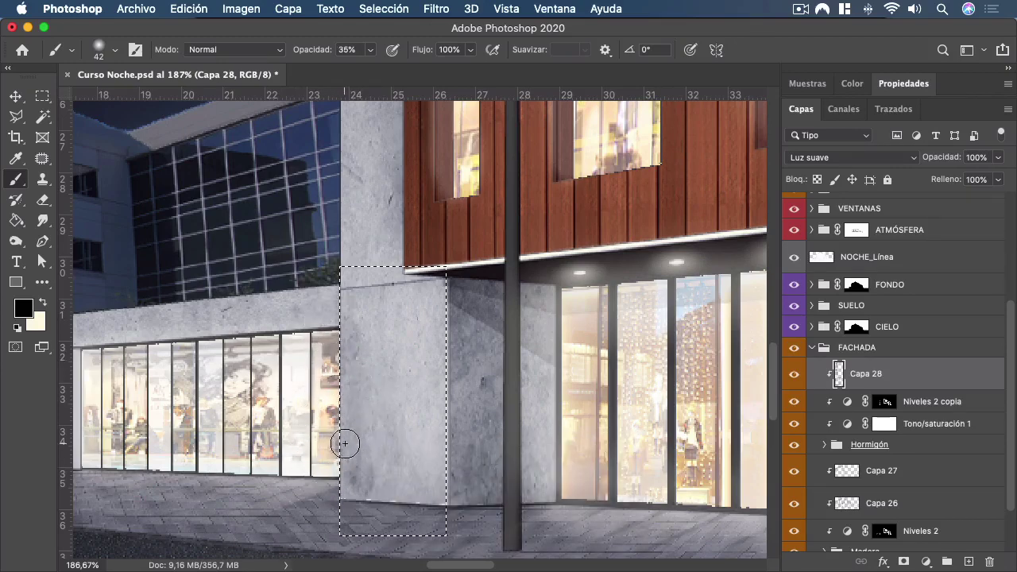
pyautogui.scroll(-5, 346, 443)
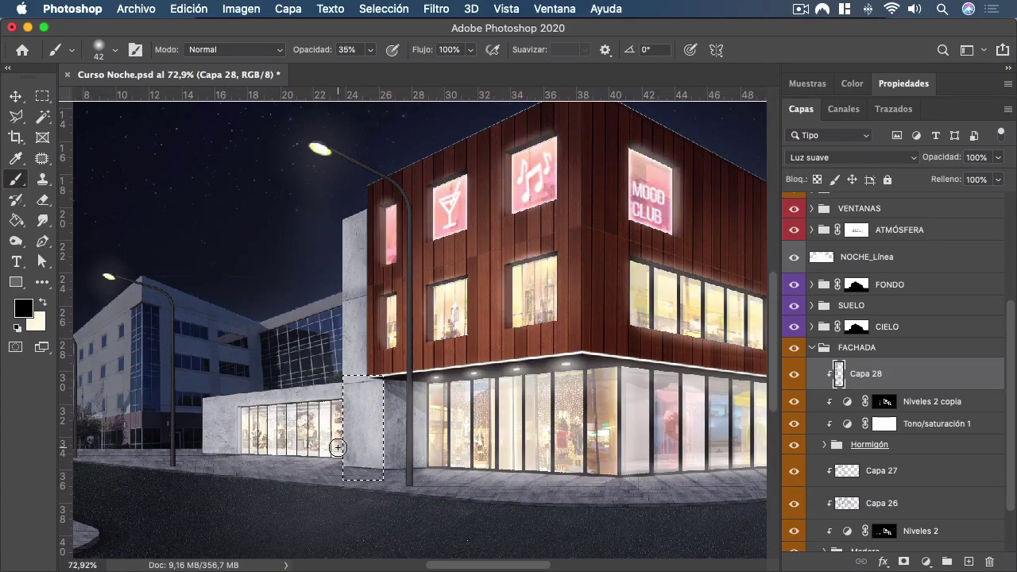
pyautogui.press('super')
pyautogui.scroll(8, 342, 475)
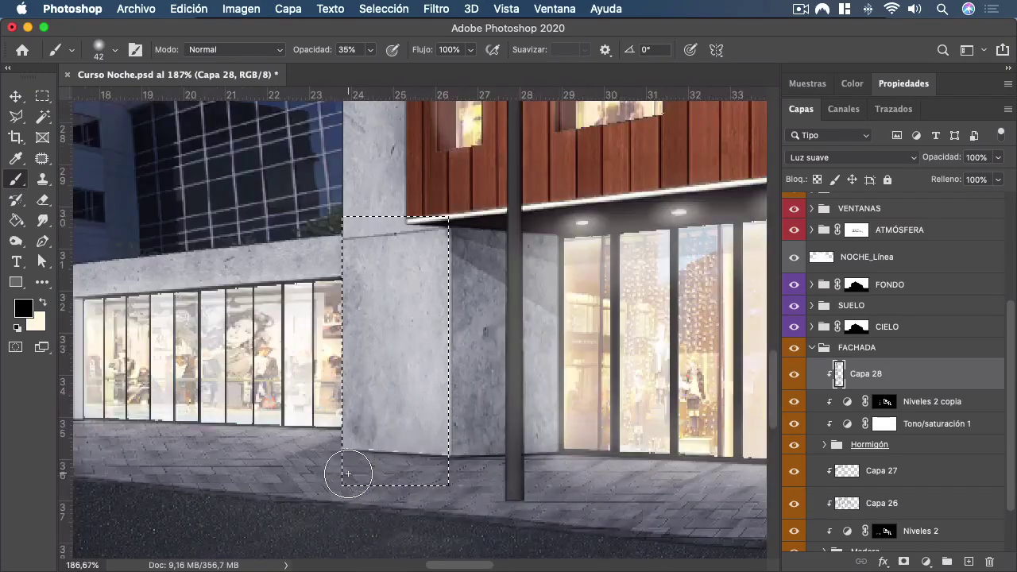
pyautogui.press('super+d')
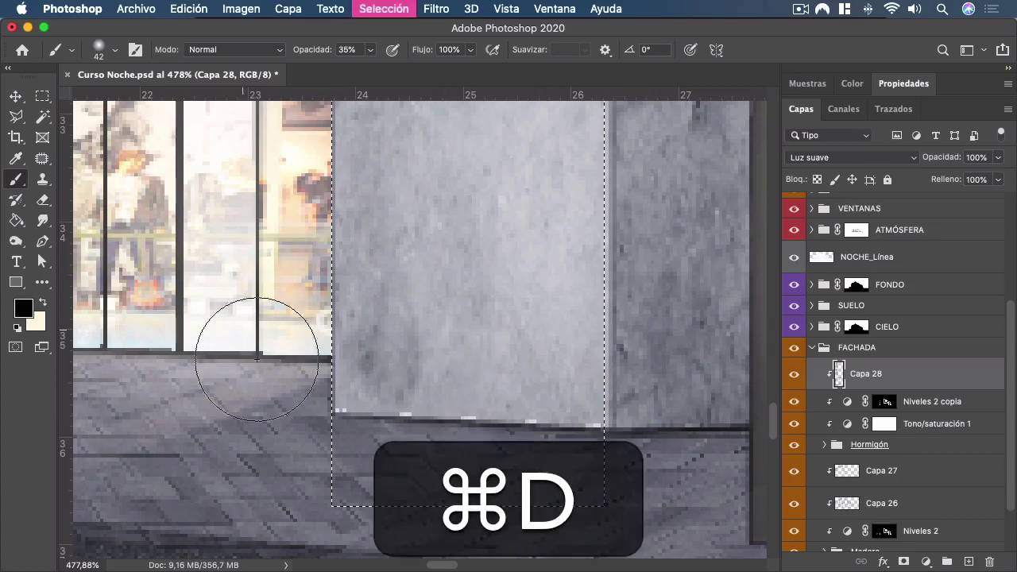
pyautogui.press('super+z')
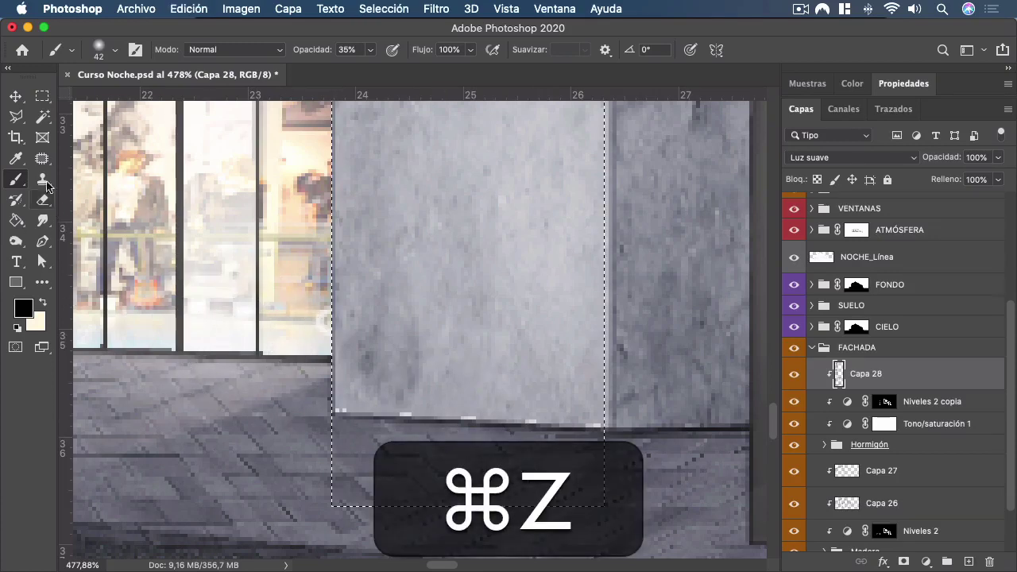
# Intersect the selection with a Polygonal Lasso outline around the lower part of the concrete block's front face.
pyautogui.click(16, 118)
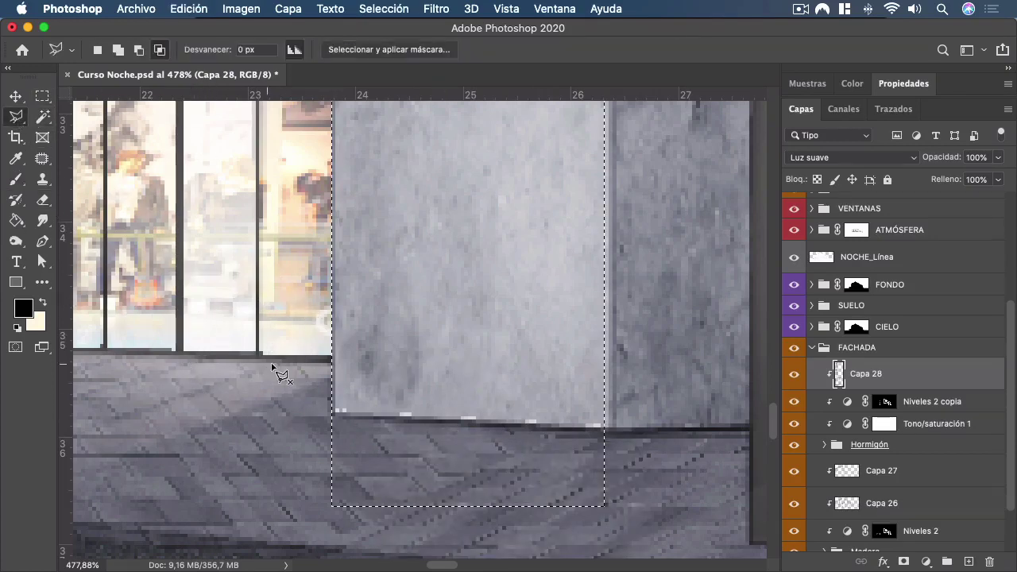
pyautogui.click(287, 412)
pyautogui.scroll(-5, 628, 434)
pyautogui.keyDown('super'); pyautogui.click(513, 257); pyautogui.keyUp('super')
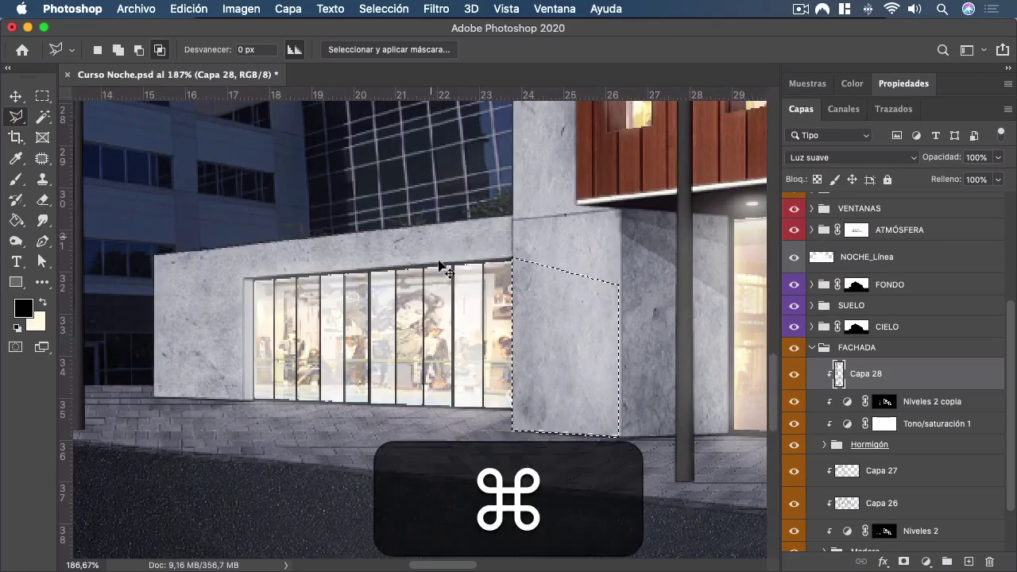
# Darken the base of the block's front face in black at 50% and 90% brush opacity on Capa 28.
pyautogui.press('b')
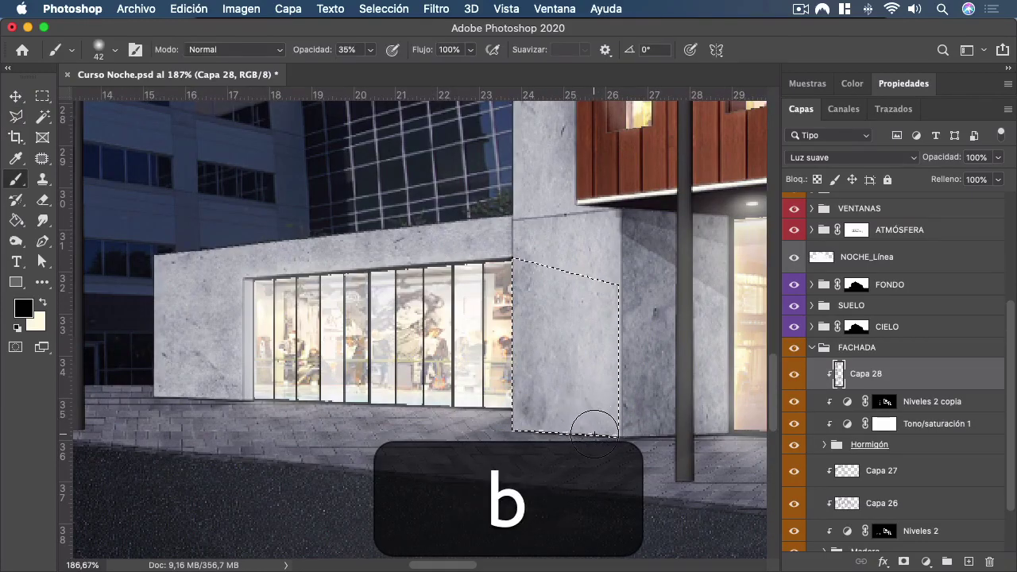
pyautogui.press('5')
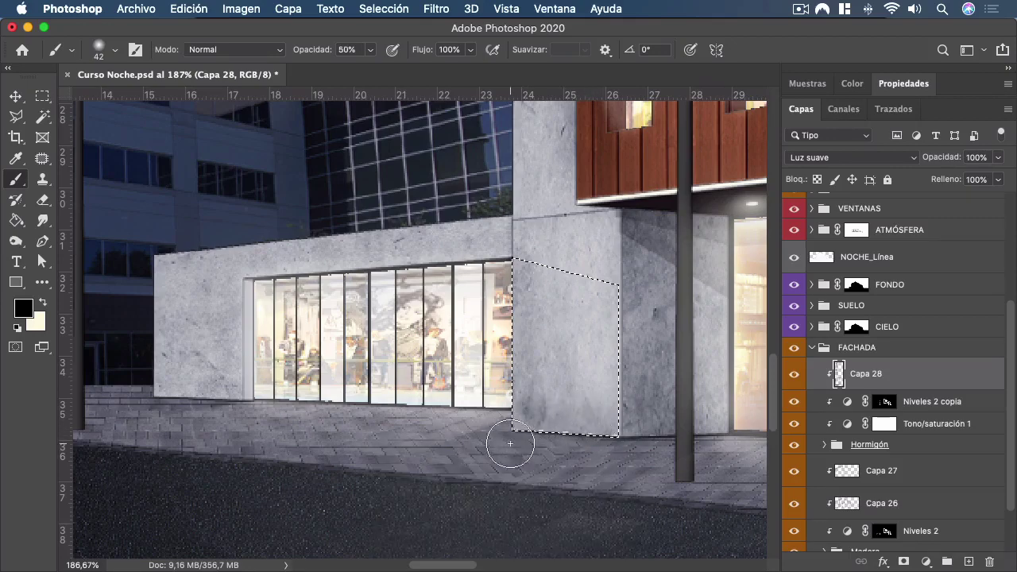
pyautogui.scroll(3, 560, 417)
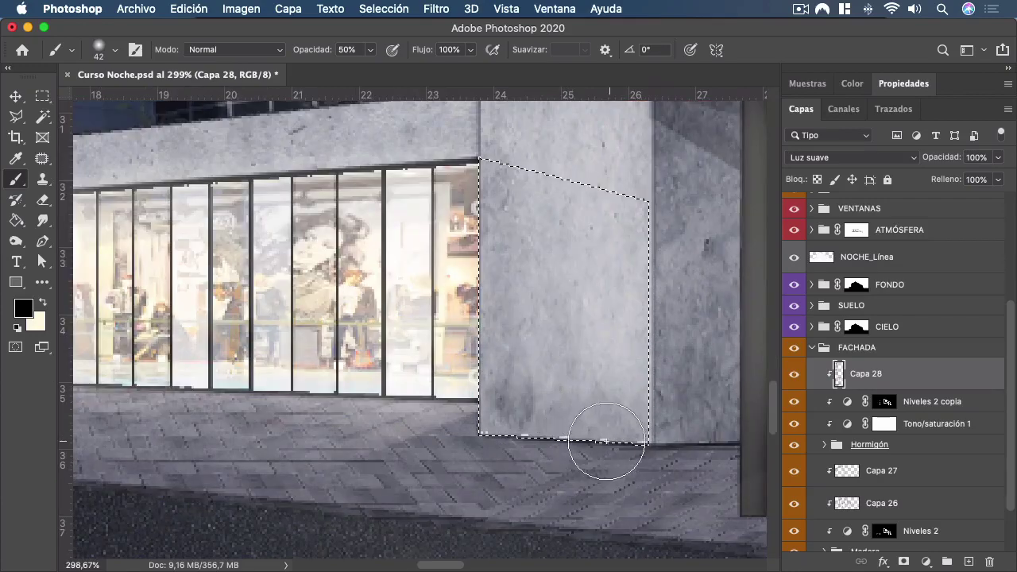
pyautogui.scroll(-5, 470, 434)
pyautogui.scroll(6, 470, 437)
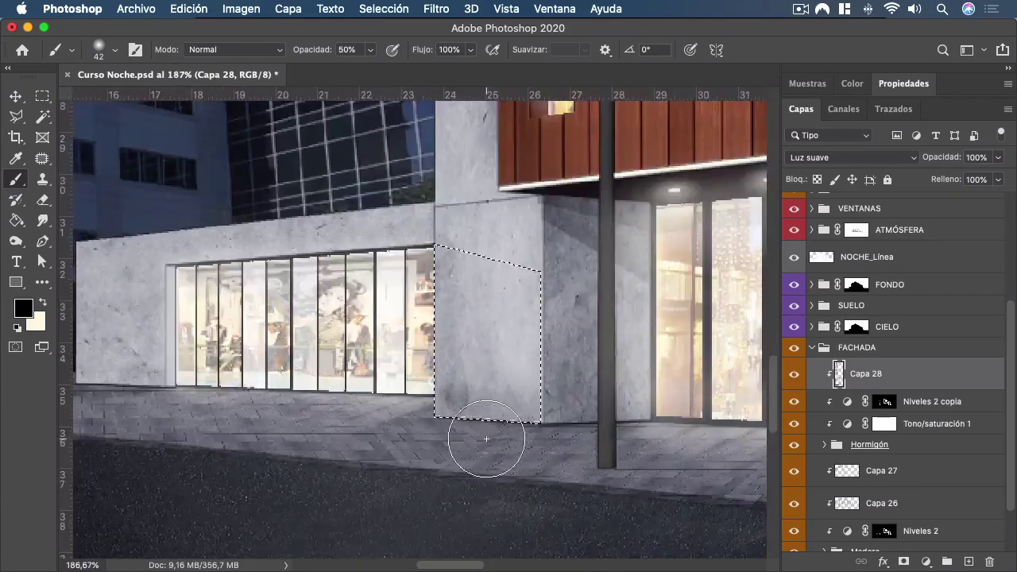
pyautogui.press('9')
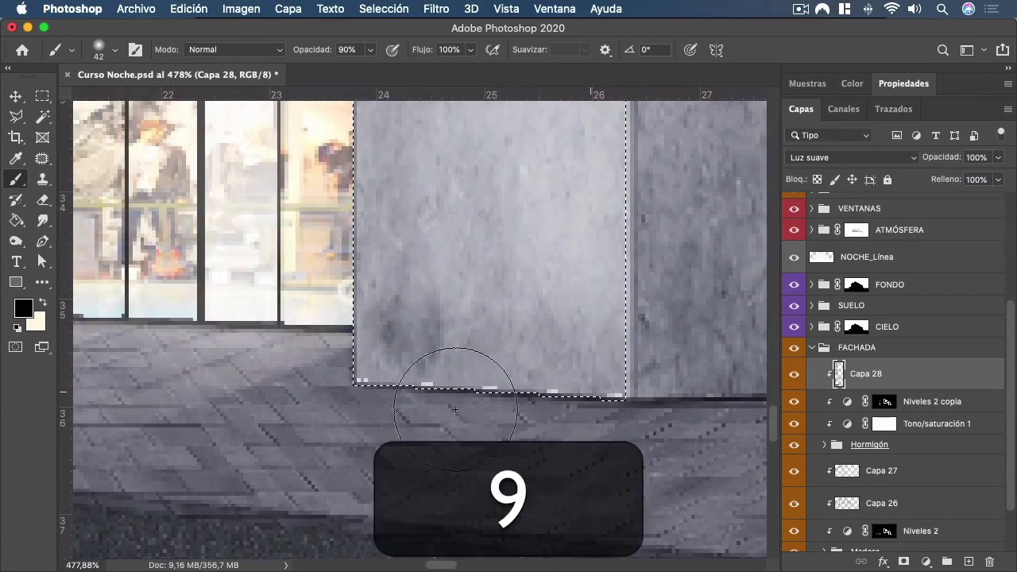
pyautogui.moveTo(493, 261)
pyautogui.mouseDown()
pyautogui.moveTo(453, 288)
pyautogui.moveTo(454, 329)
pyautogui.mouseUp()
pyautogui.press('super+z')
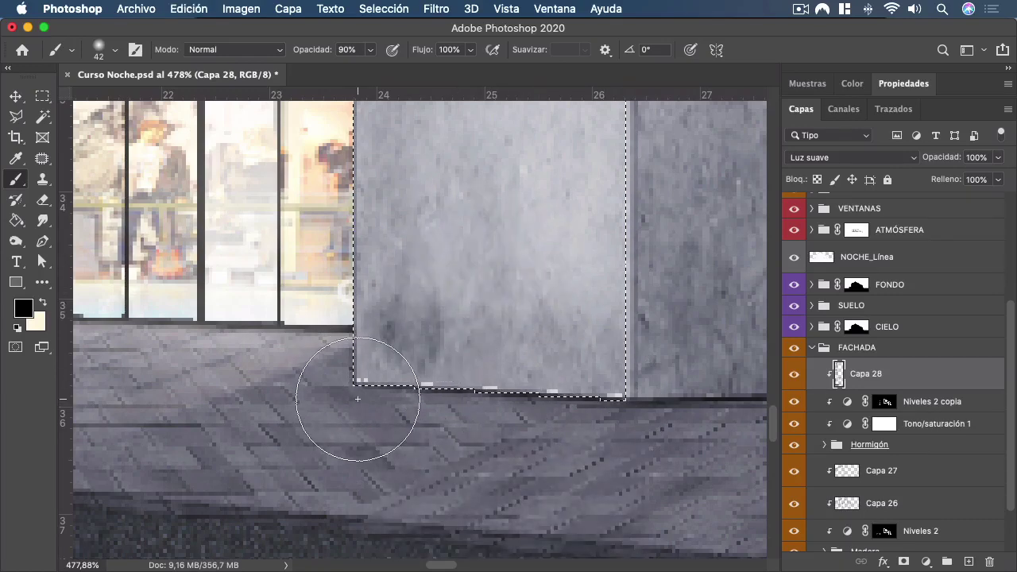
pyautogui.moveTo(357, 398)
pyautogui.mouseDown()
pyautogui.moveTo(357, 411)
pyautogui.moveTo(557, 427)
pyautogui.moveTo(599, 414)
pyautogui.mouseUp()
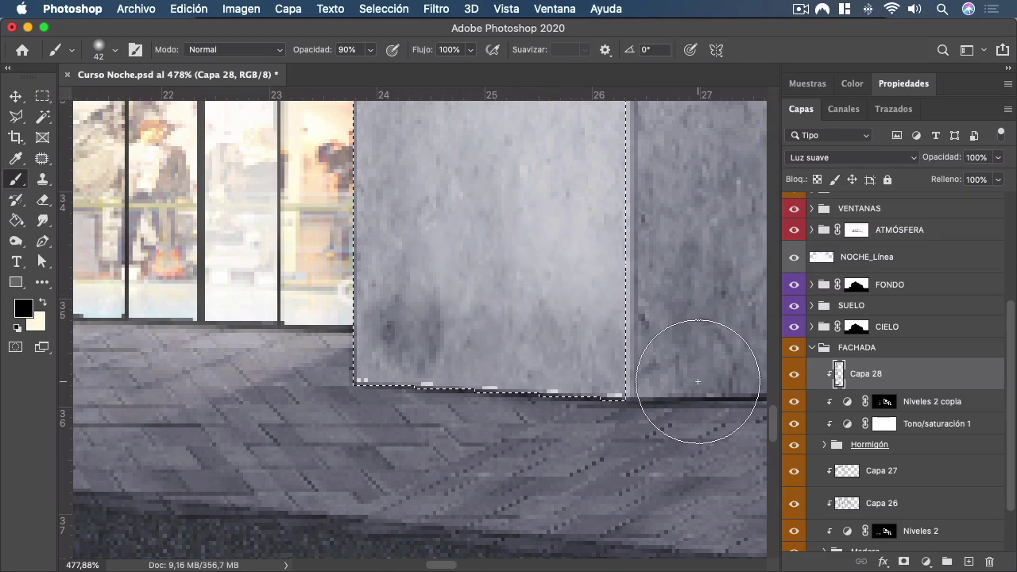
# Add a new layer clipped above Capa 28 and set its blend mode to Luz suave.
pyautogui.press('super+j')
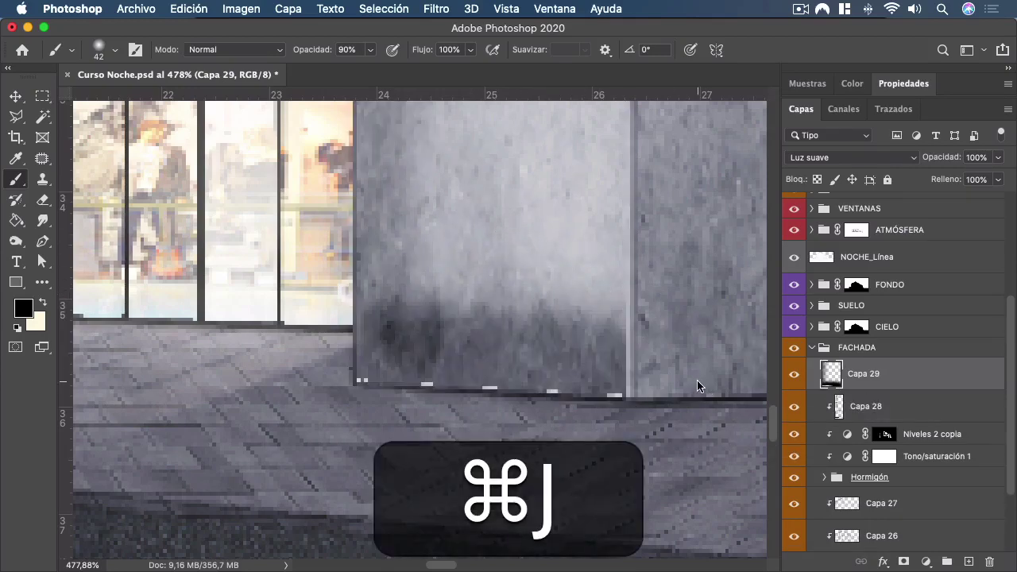
pyautogui.press('super+z')
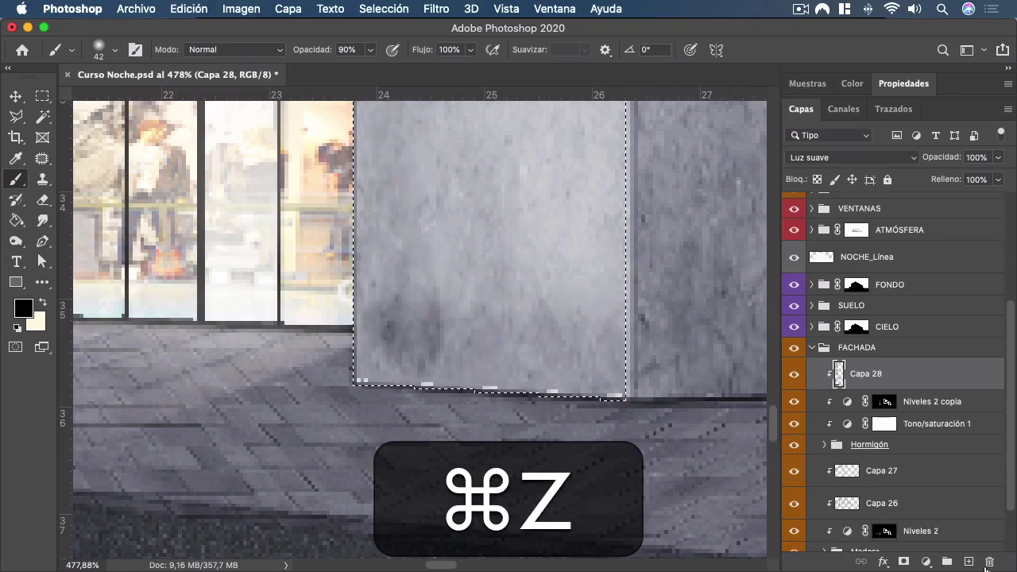
pyautogui.keyDown('alt'); pyautogui.click(867, 389); pyautogui.keyUp('alt')
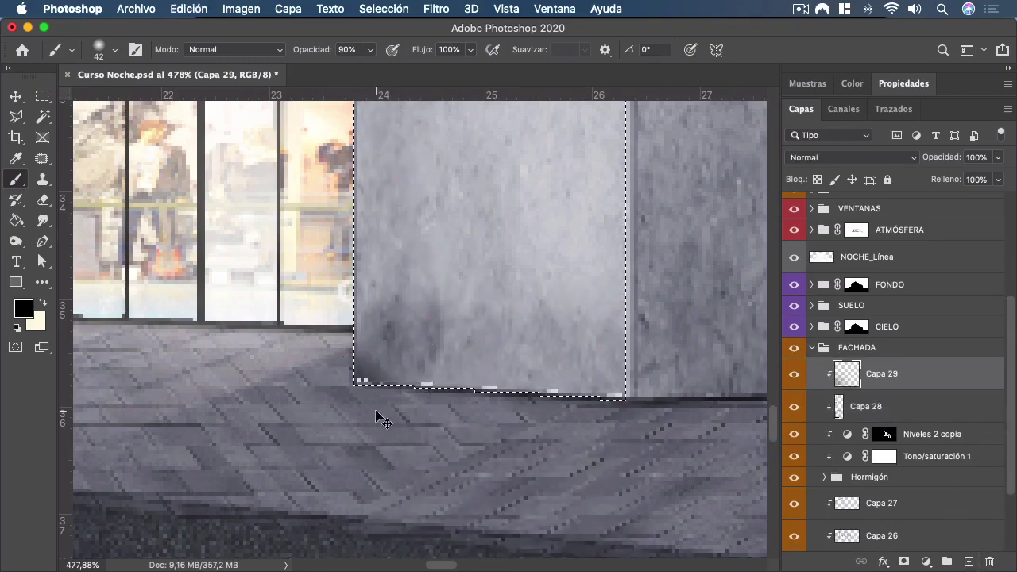
pyautogui.press('super+z')
pyautogui.click(828, 159)
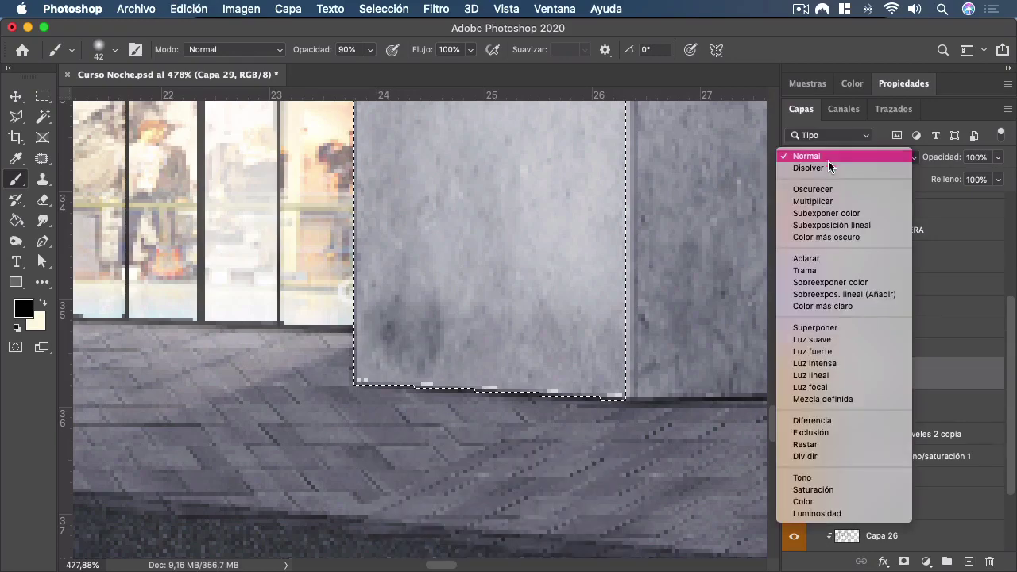
pyautogui.click(836, 342)
# Shade the base of the block's front face in black at 20% brush opacity on Capa 29, and clear the selection.
pyautogui.moveTo(363, 395); pyautogui.dragTo(307, 412)
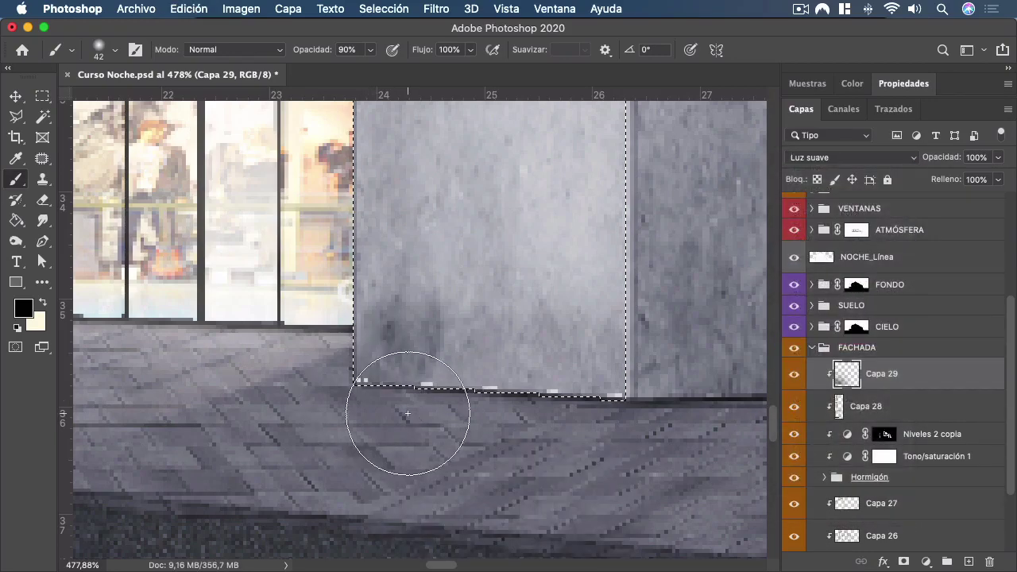
pyautogui.press('super+z')
pyautogui.press('2')
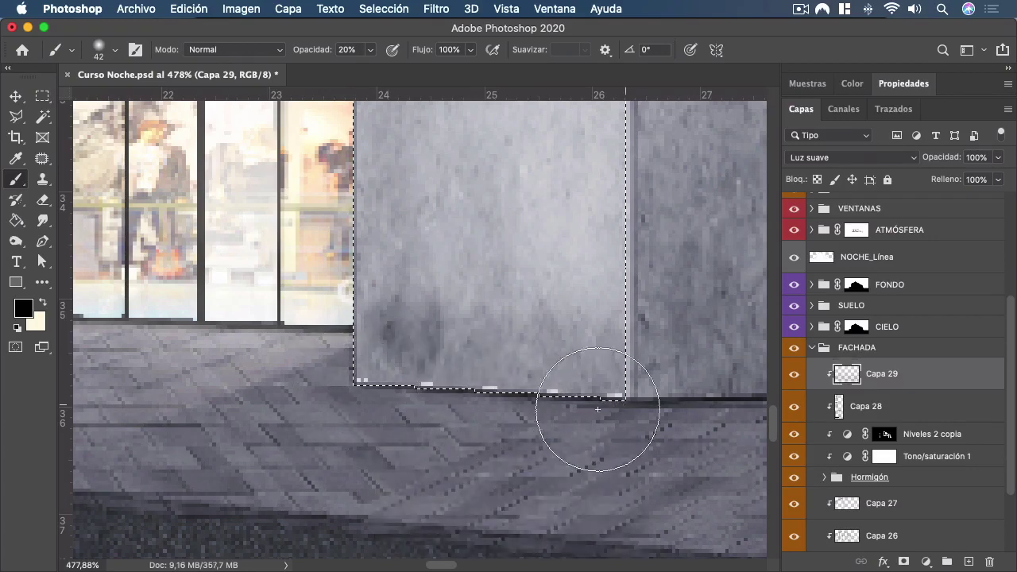
pyautogui.moveTo(430, 396)
pyautogui.mouseDown()
pyautogui.moveTo(390, 404)
pyautogui.moveTo(602, 420)
pyautogui.moveTo(541, 432)
pyautogui.moveTo(381, 426)
pyautogui.mouseUp()
pyautogui.scroll(-5, 381, 426)
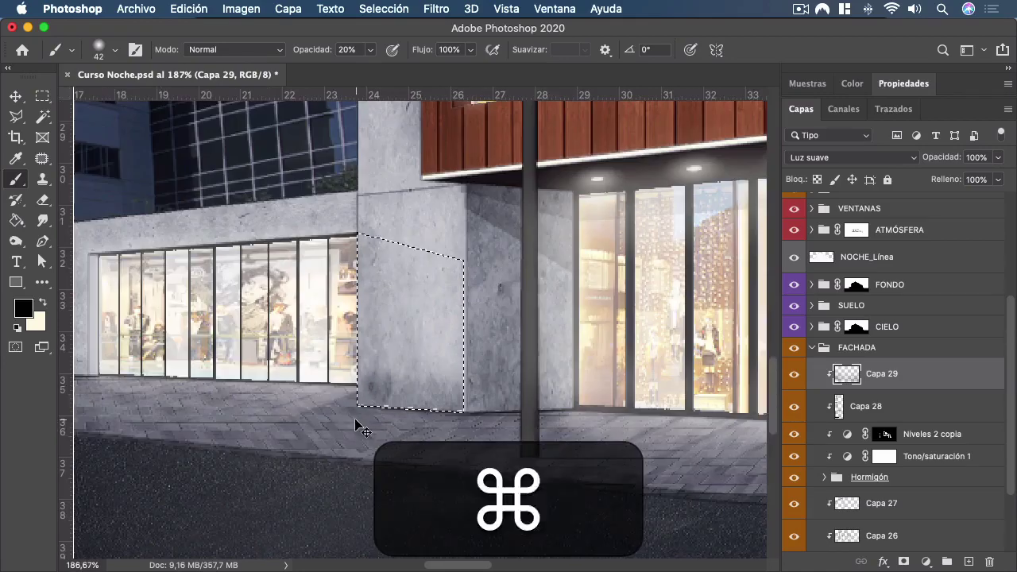
pyautogui.press('super+d')
pyautogui.scroll(-4, 361, 425)
pyautogui.scroll(-2, 352, 425)
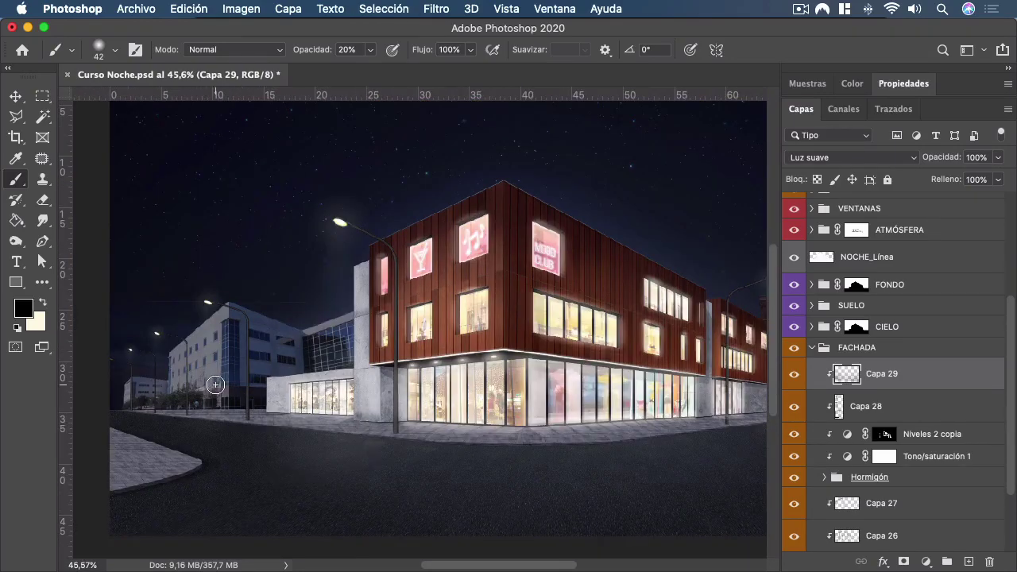
# Load the Hormigón channel as a selection and limit it to the low wing's concrete wall around the shop window.
pyautogui.scroll(6, 215, 384)
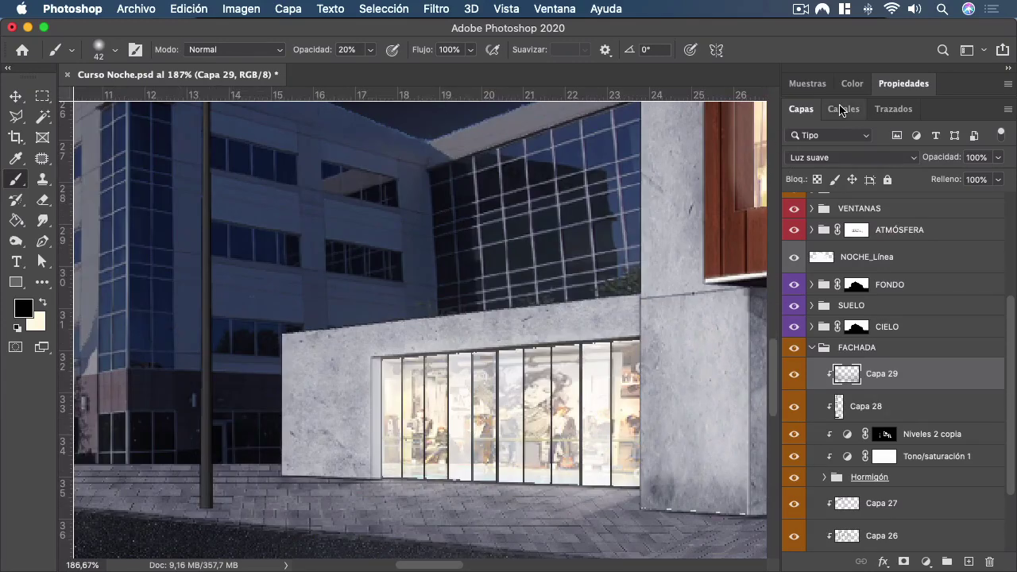
pyautogui.click(842, 111)
pyautogui.keyDown('super'); pyautogui.click(812, 374); pyautogui.keyUp('super')
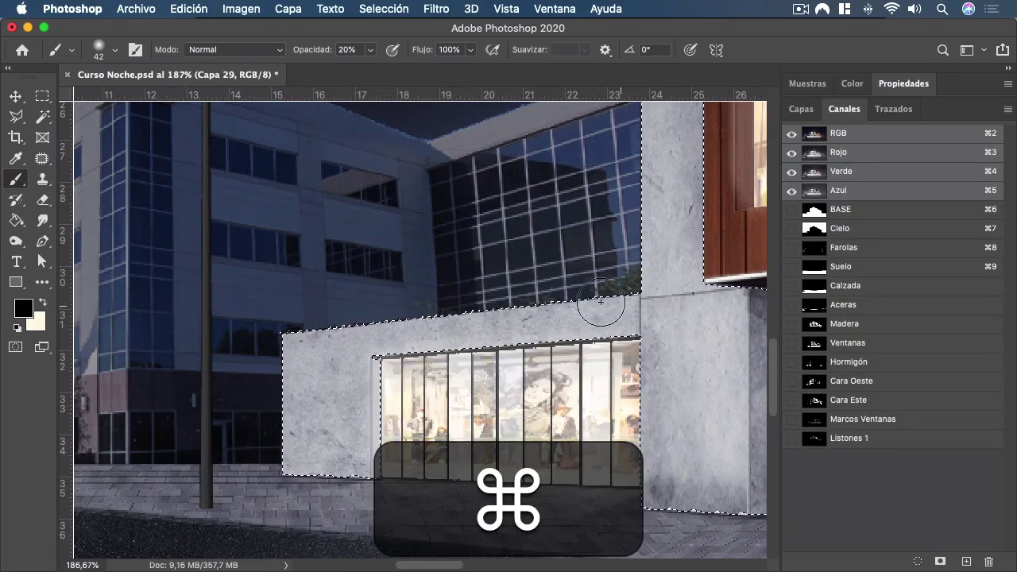
pyautogui.click(42, 96)
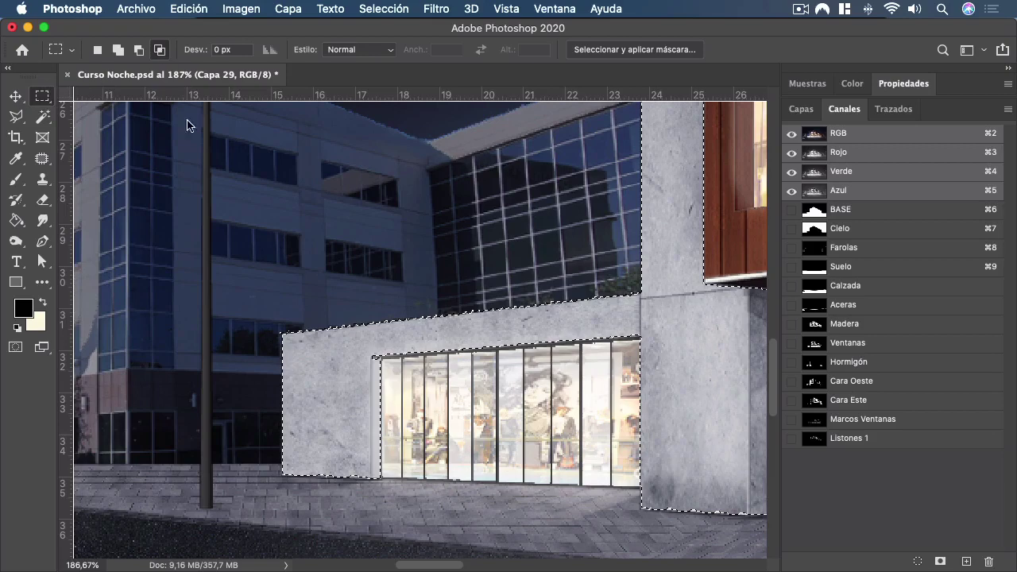
pyautogui.moveTo(235, 212); pyautogui.dragTo(641, 510)
pyautogui.press('alt')
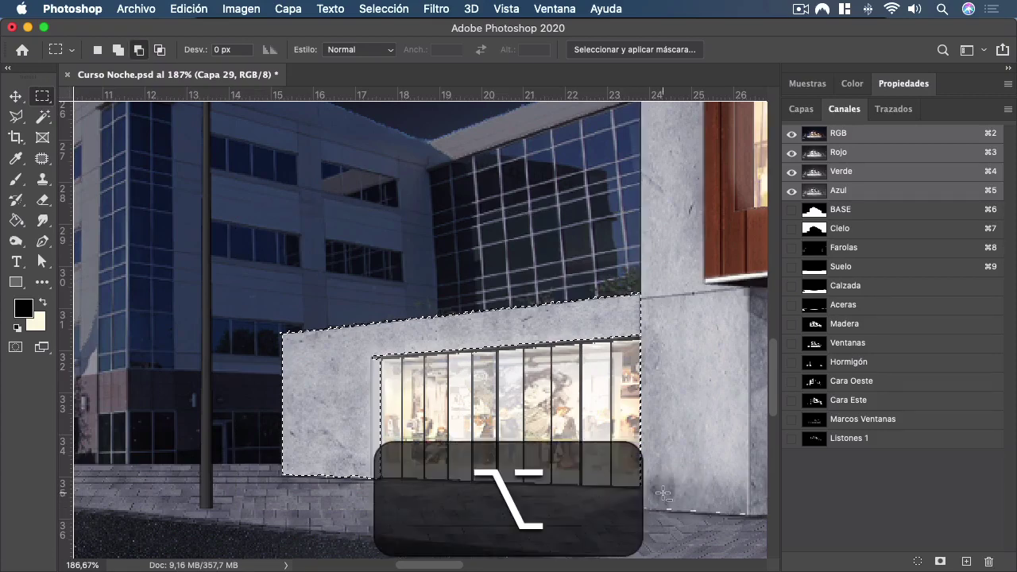
pyautogui.moveTo(656, 338); pyautogui.dragTo(634, 505)
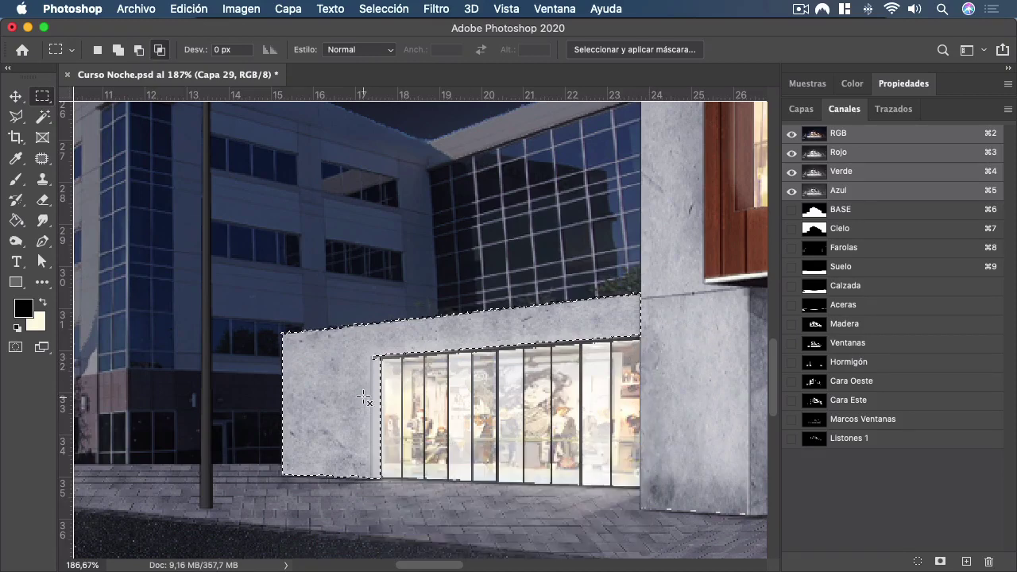
# Shade the base of the low wing's concrete wall in black at 40% brush opacity on Capa 28.
pyautogui.press('b')
pyautogui.moveTo(403, 360); pyautogui.dragTo(376, 417)
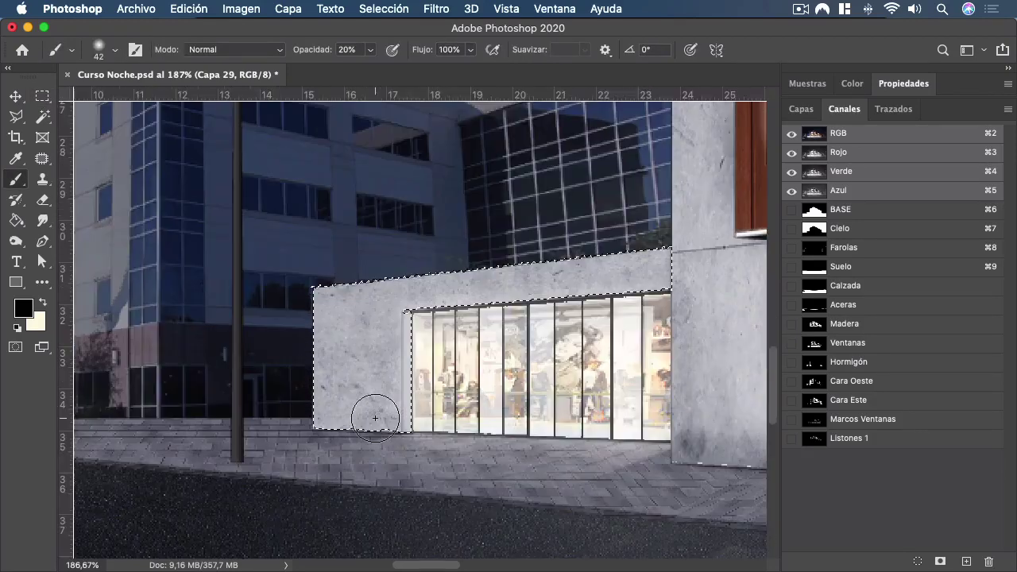
pyautogui.click(805, 109)
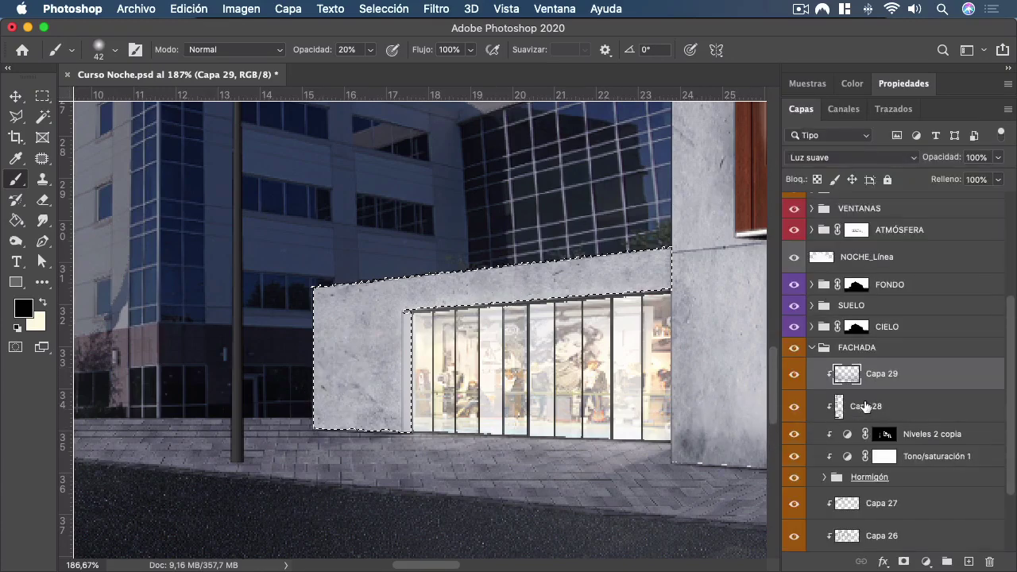
pyautogui.click(866, 406)
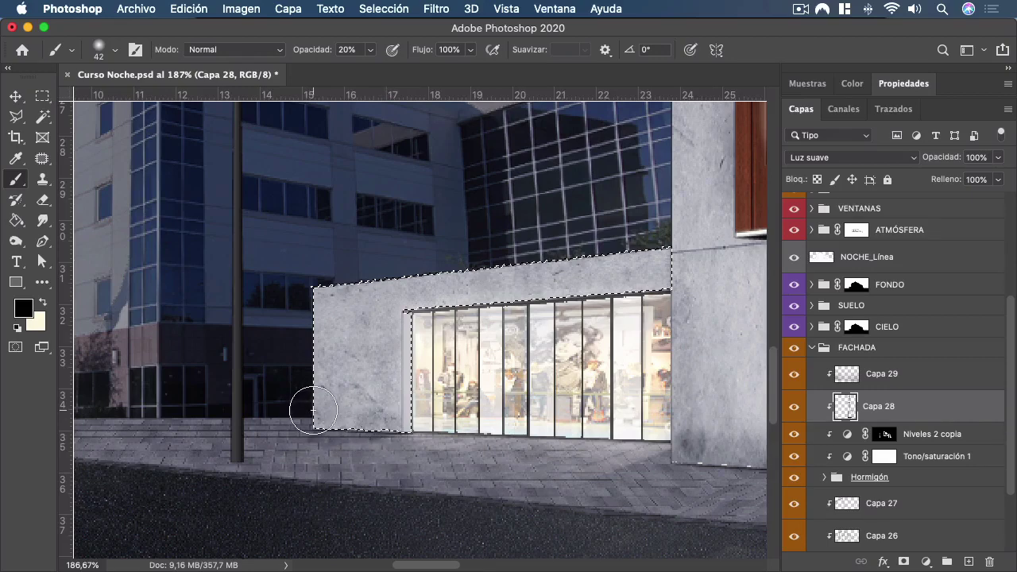
pyautogui.press('4')
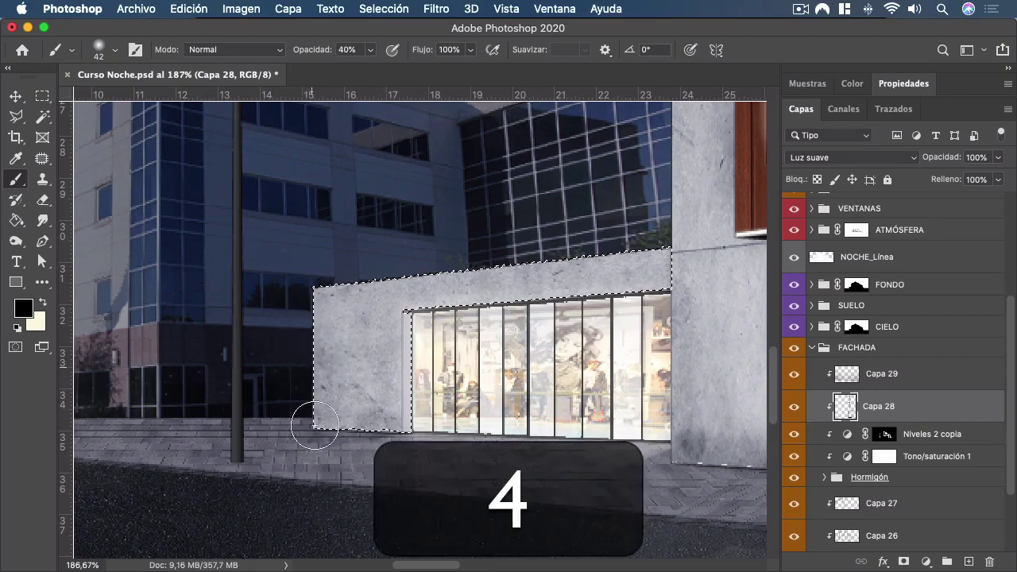
pyautogui.moveTo(377, 434); pyautogui.dragTo(254, 416)
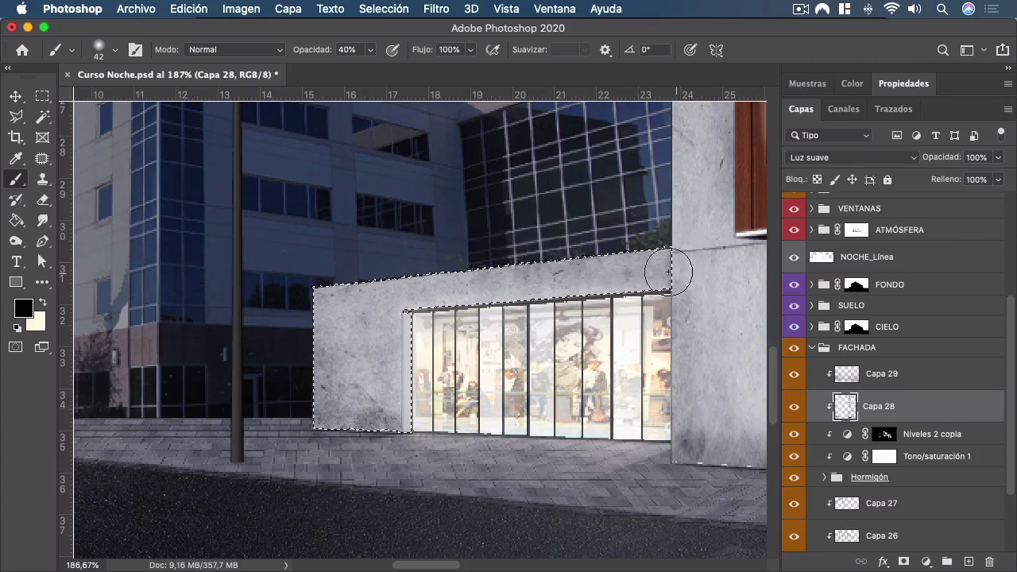
# Darken the wing's concrete band above the shop window and its outer vertical edge at 40% opacity, and clear the selection.
pyautogui.moveTo(460, 259); pyautogui.dragTo(712, 260)
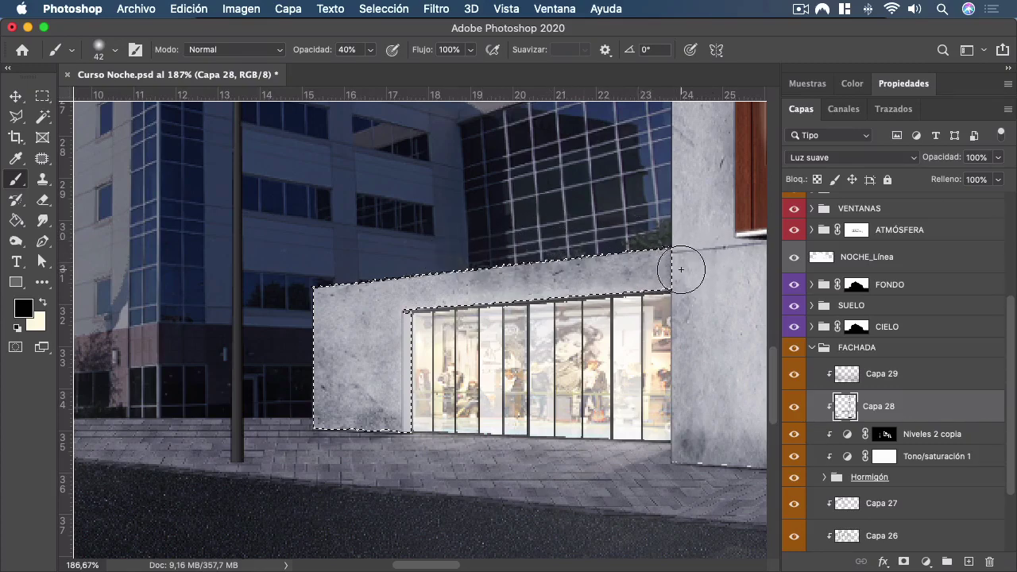
pyautogui.moveTo(283, 336); pyautogui.dragTo(308, 433)
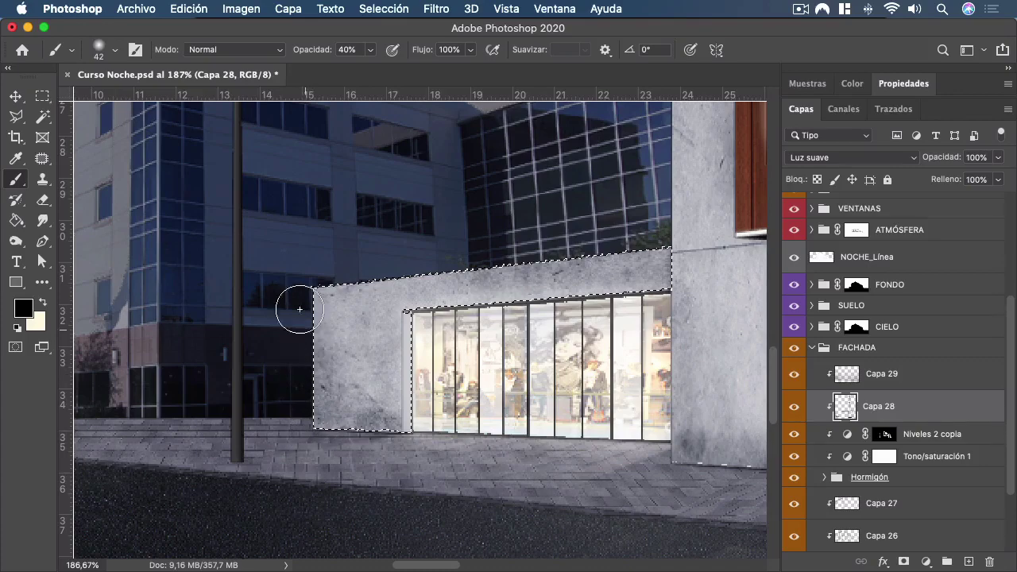
pyautogui.press('super+d')
pyautogui.scroll(-6, 279, 416)
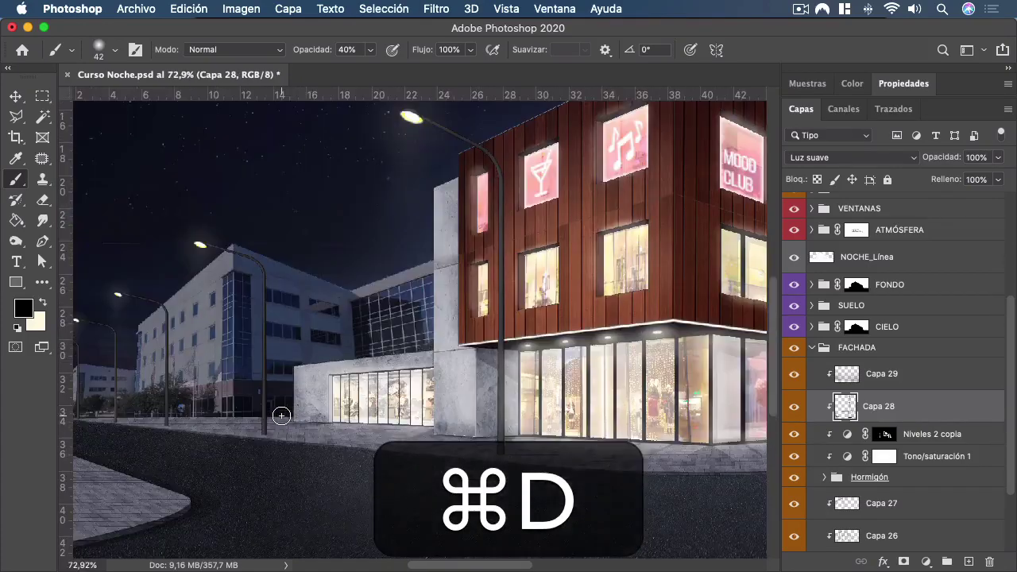
# Load the Hormigón channel as a selection and limit it to the front face of the ground-floor concrete pillar between the shop windows.
pyautogui.scroll(7, 556, 396)
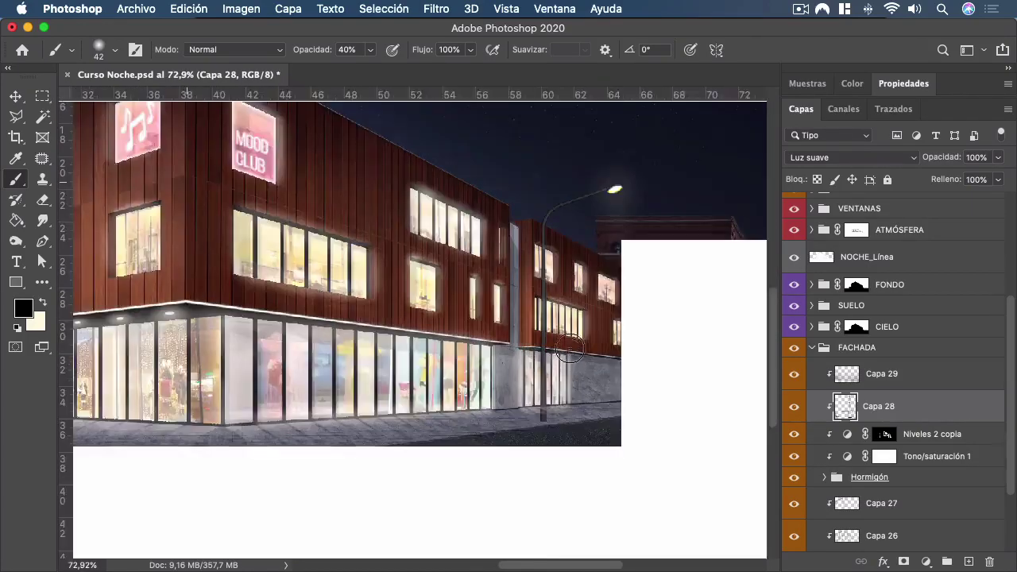
pyautogui.scroll(2, 712, 354)
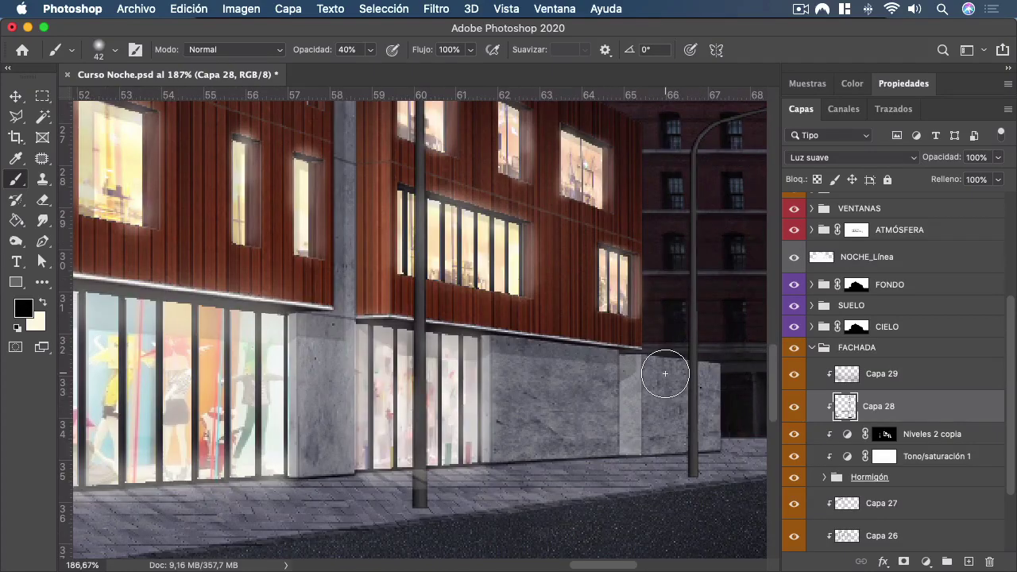
pyautogui.click(844, 109)
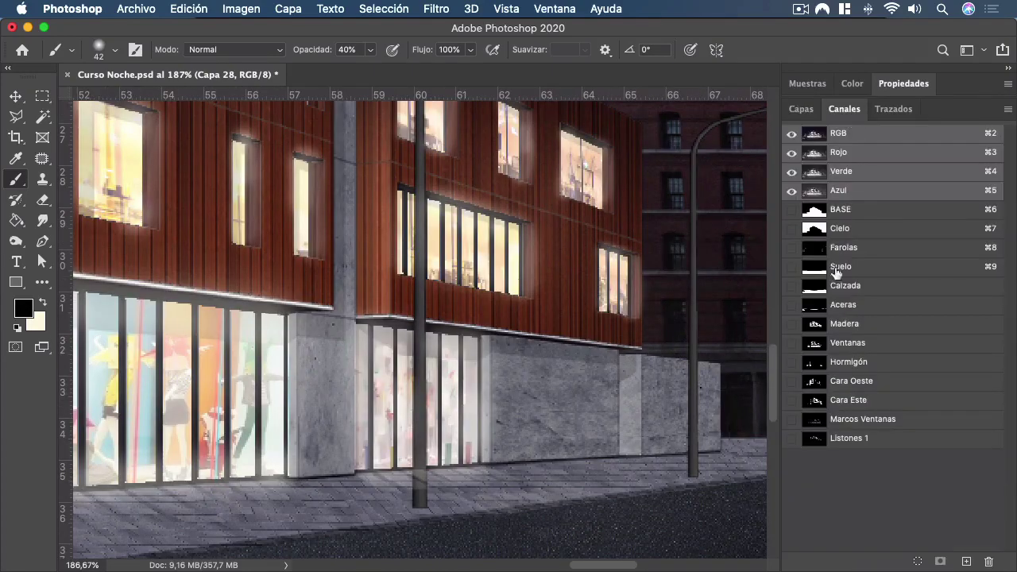
pyautogui.keyDown('super'); pyautogui.click(816, 369); pyautogui.keyUp('super')
pyautogui.scroll(2, 295, 415)
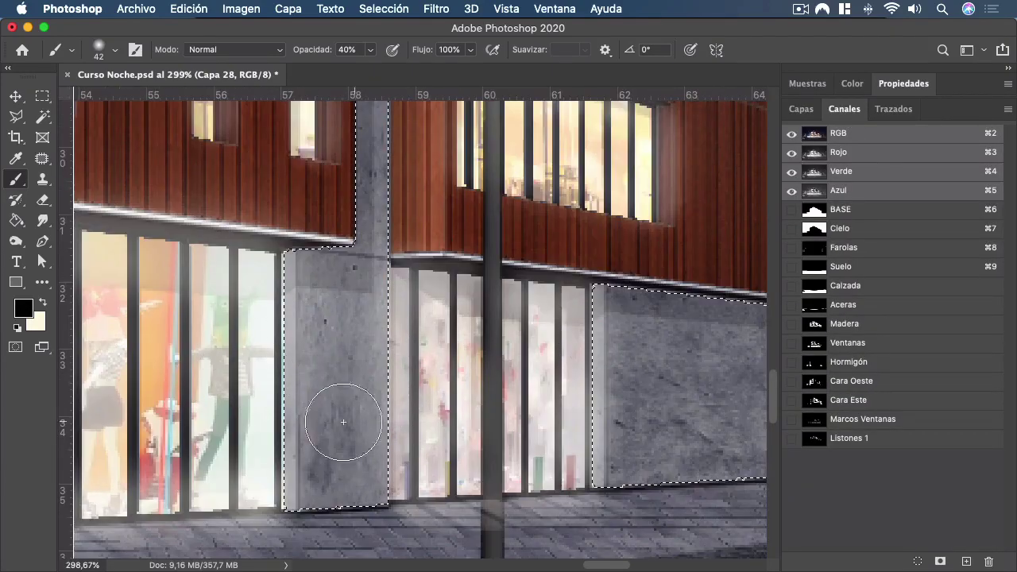
pyautogui.click(11, 119)
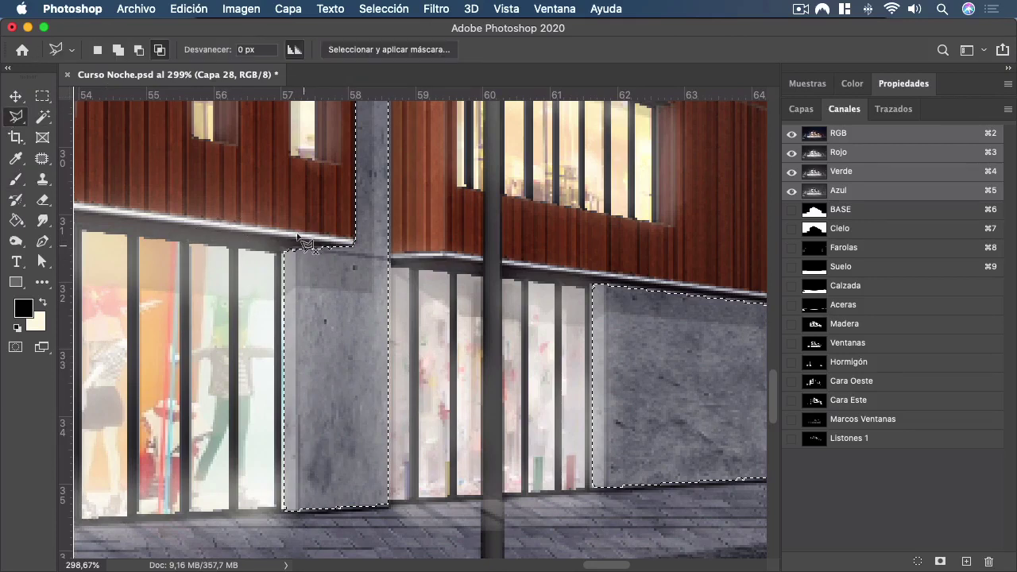
pyautogui.click(430, 266)
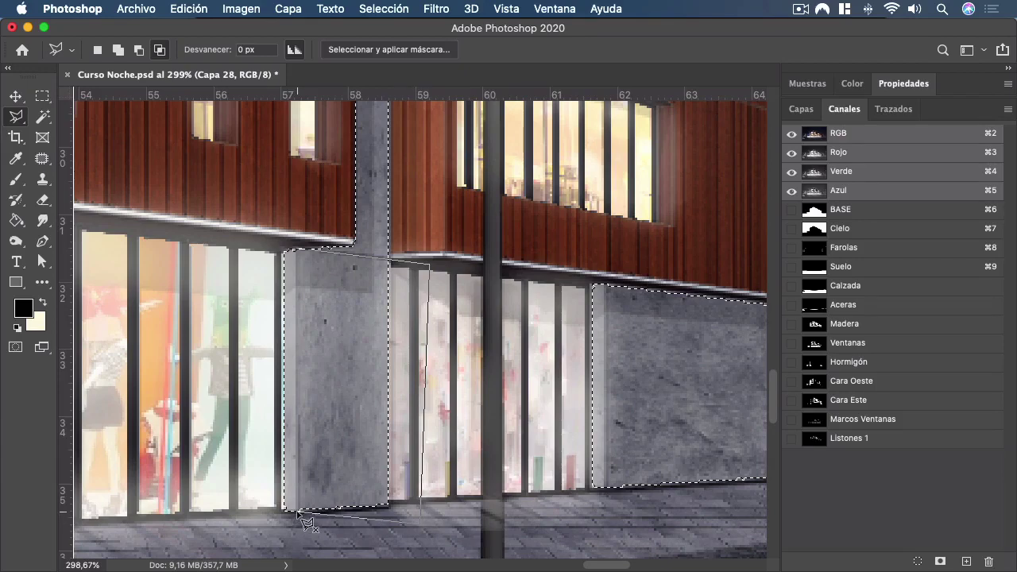
pyautogui.keyDown('super'); pyautogui.click(307, 248); pyautogui.keyUp('super')
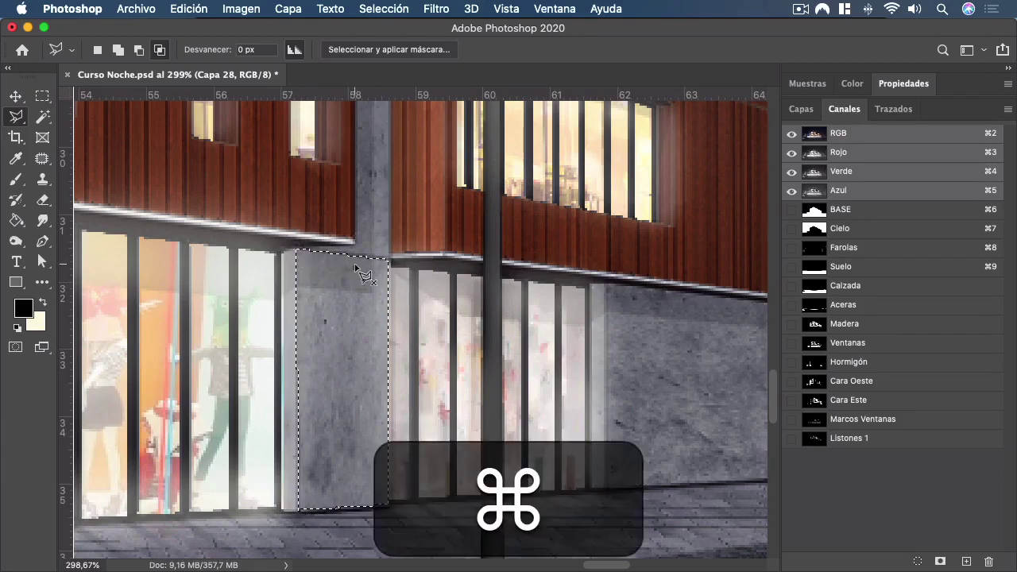
# Shade the edges of the concrete pillar's face in black at 40% brush opacity on Capa 28, and clear the selection.
pyautogui.press('b')
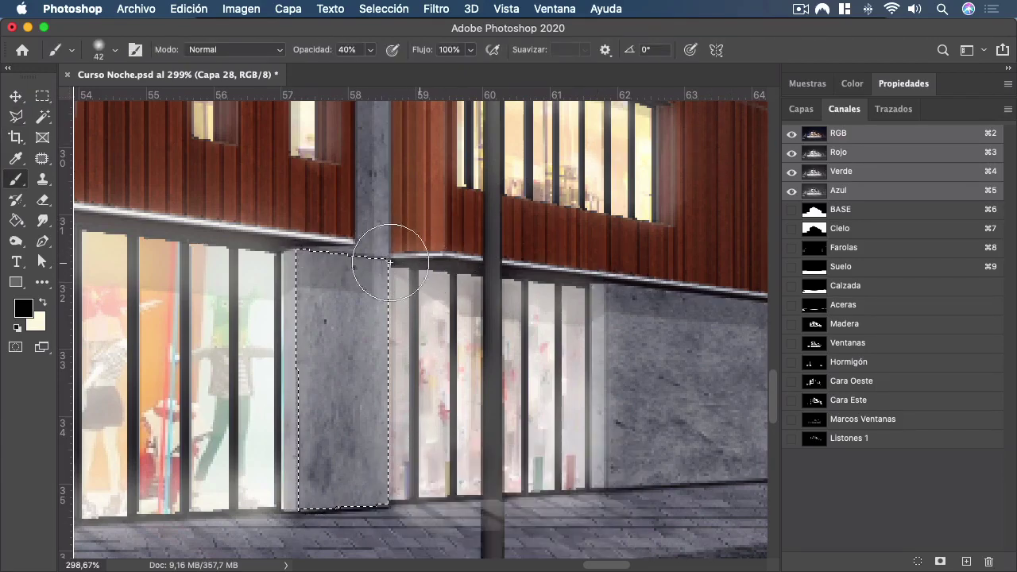
pyautogui.moveTo(391, 262)
pyautogui.mouseDown()
pyautogui.moveTo(299, 238)
pyautogui.moveTo(381, 246)
pyautogui.mouseUp()
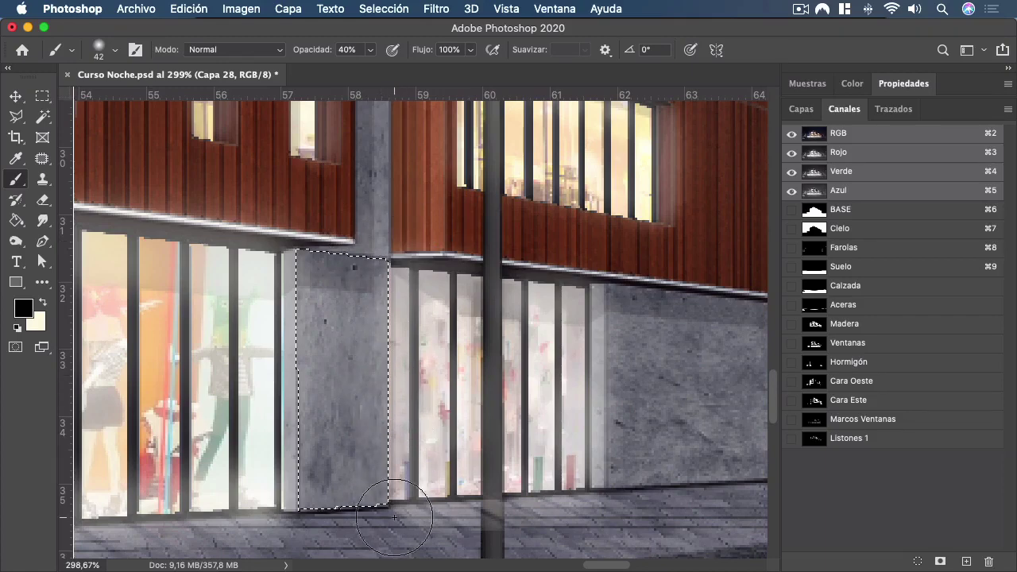
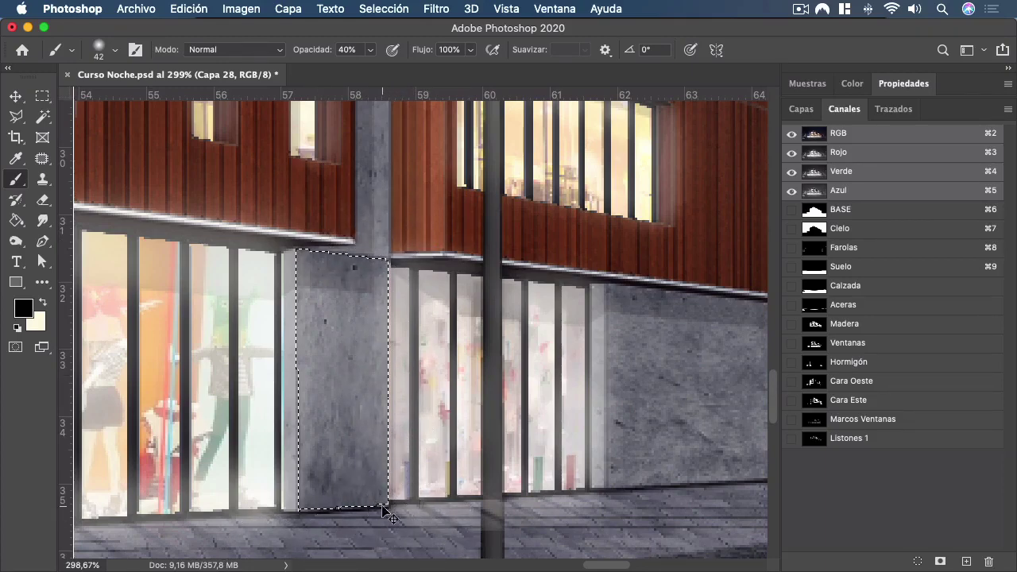
pyautogui.press('super+d')
pyautogui.scroll(-3, 400, 441)
pyautogui.scroll(3, 402, 203)
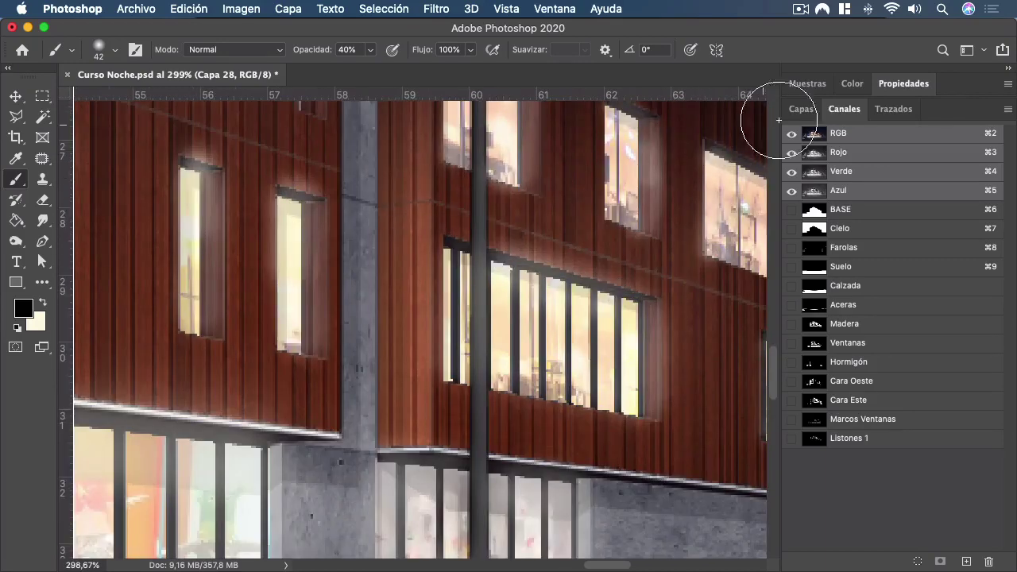
# Isolate the middle section of the concrete column between the wood volumes within the Hormigón selection, and shade it in black at 40% opacity.
pyautogui.press('super+z')
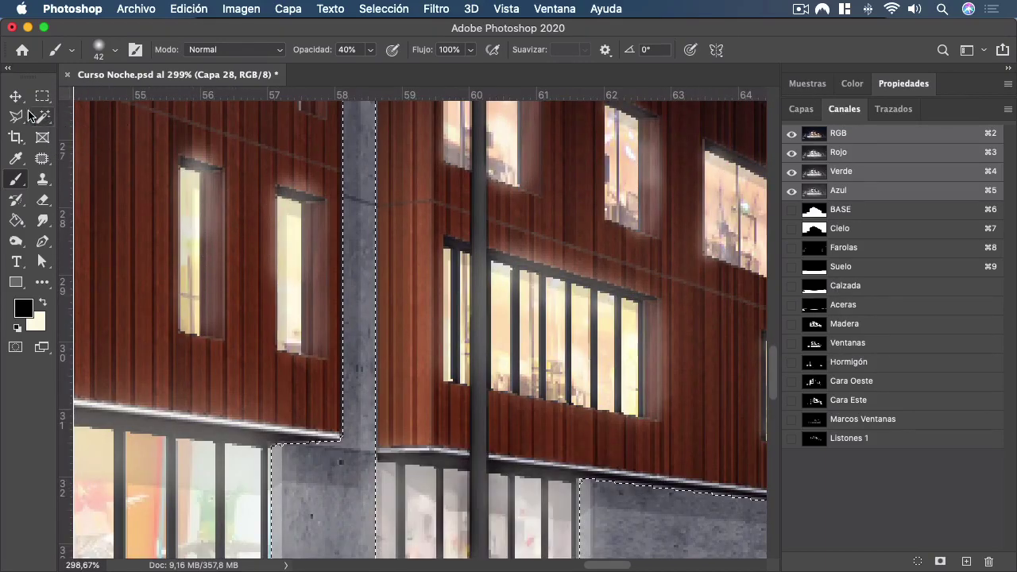
pyautogui.press('l')
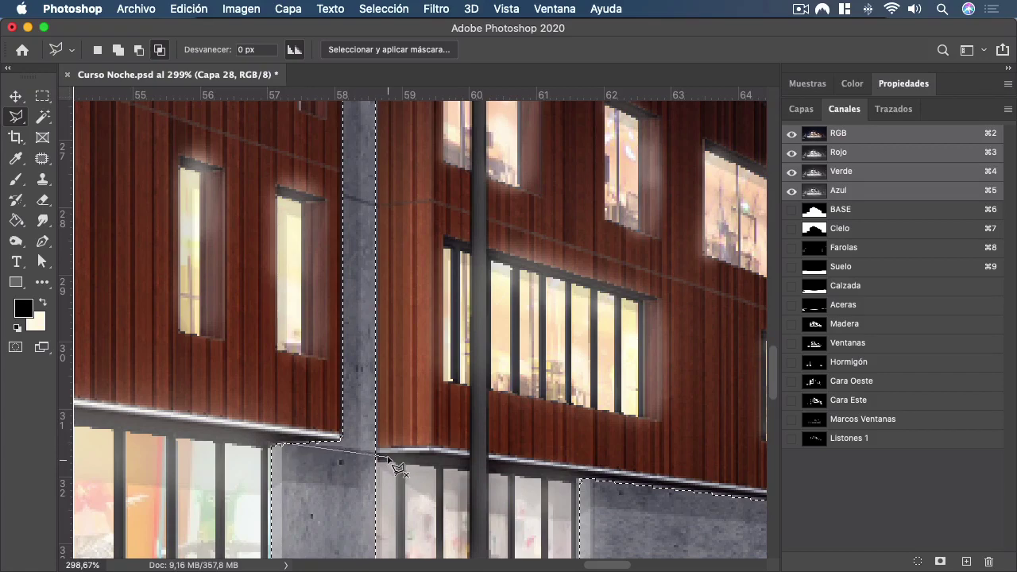
pyautogui.click(294, 191)
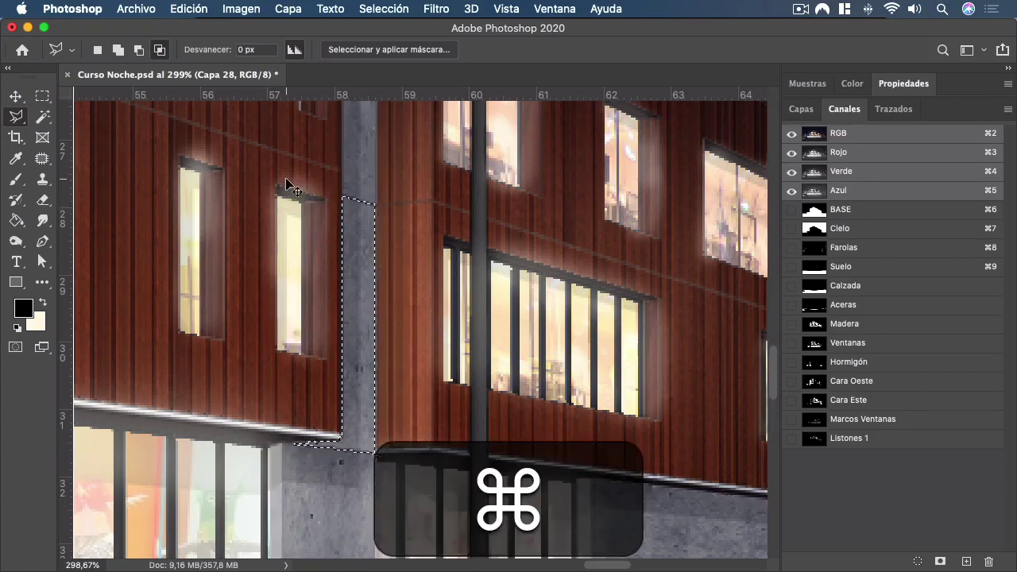
pyautogui.press('b')
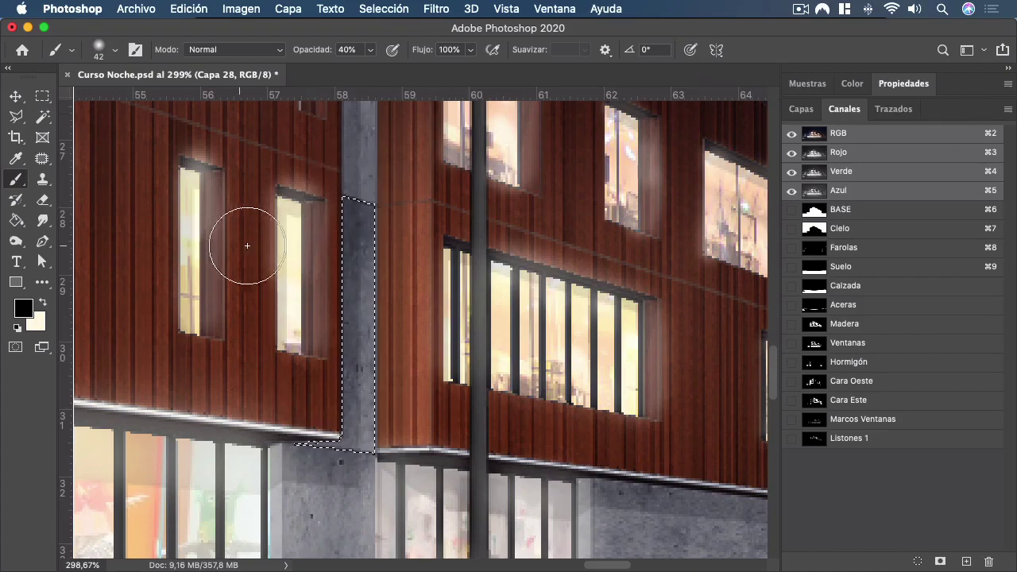
pyautogui.press('super+d')
pyautogui.scroll(-5, 392, 324)
pyautogui.scroll(5, 392, 324)
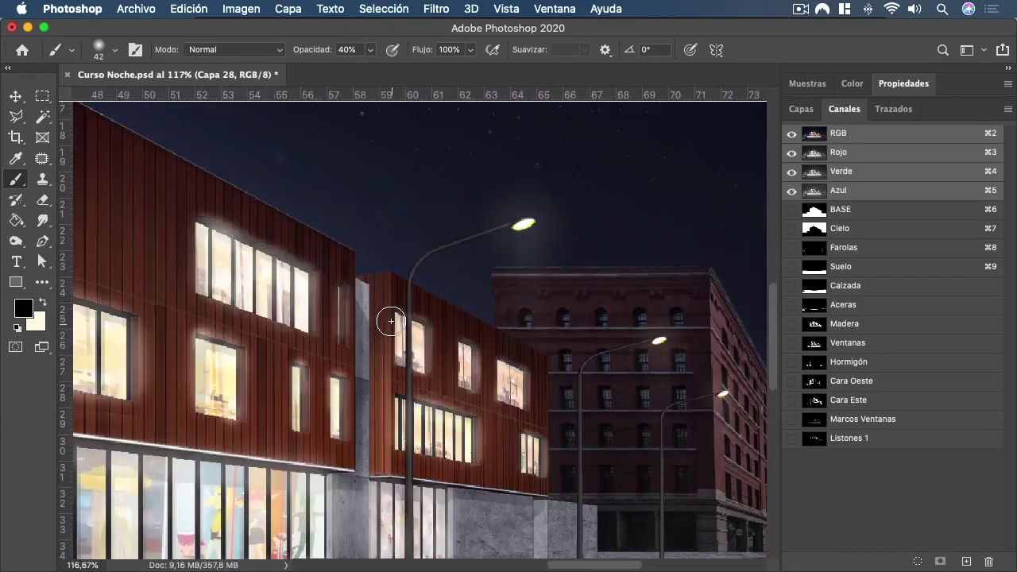
# Isolate the column's upper section from the Hormigón channel with a polygonal lasso, and shade it in black at 40% opacity.
pyautogui.keyDown('super'); pyautogui.click(815, 362); pyautogui.keyUp('super')
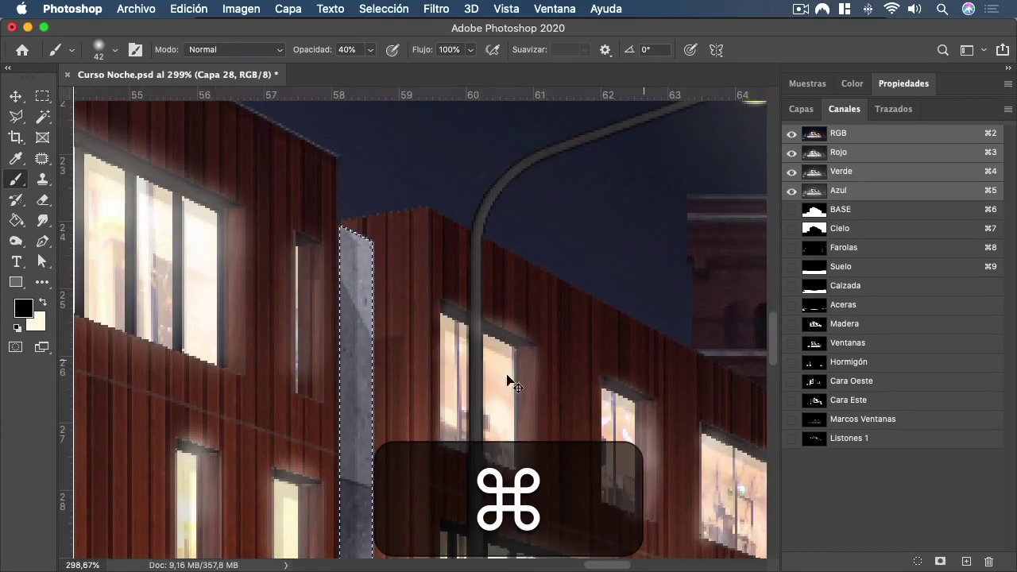
pyautogui.click(17, 117)
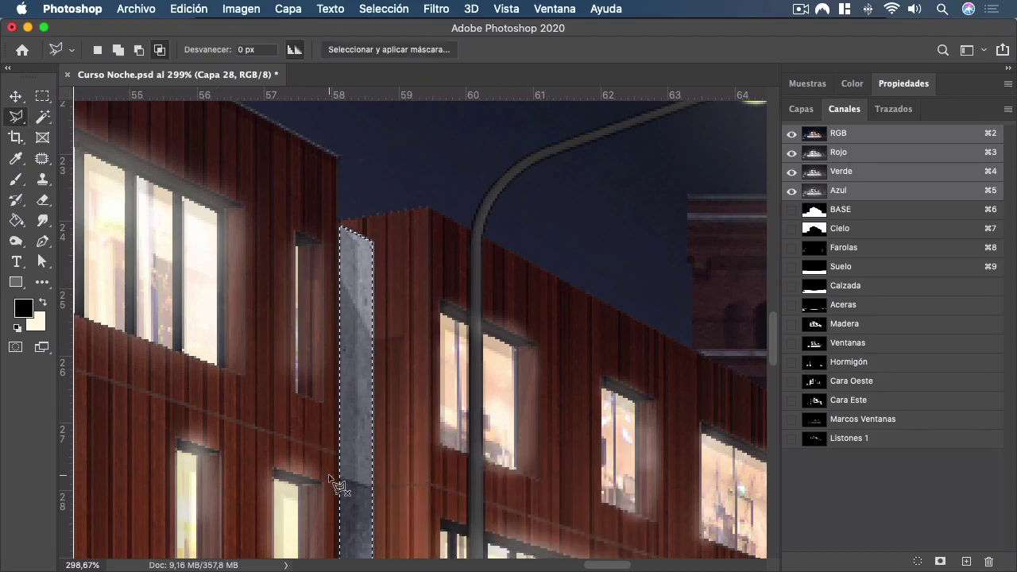
pyautogui.click(401, 499)
pyautogui.keyDown('super'); pyautogui.click(336, 154); pyautogui.keyUp('super')
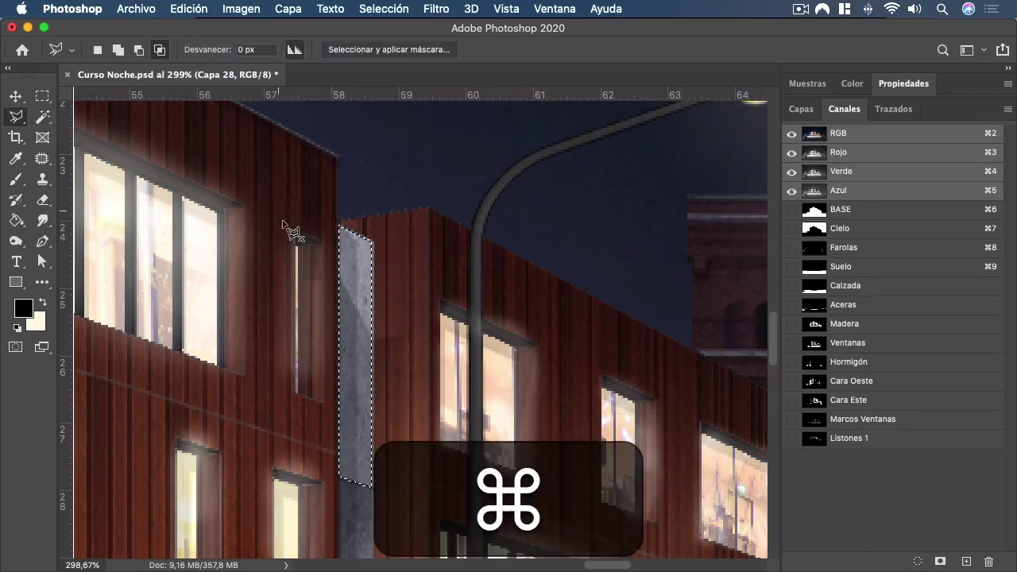
pyautogui.press('b')
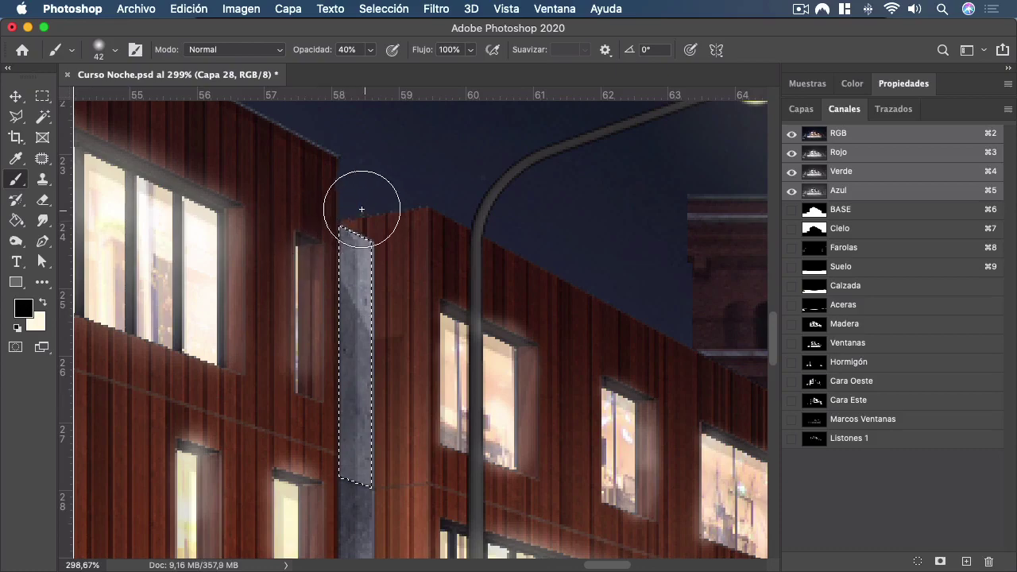
pyautogui.press('cmd+d')
pyautogui.scroll(-10, 422, 223)
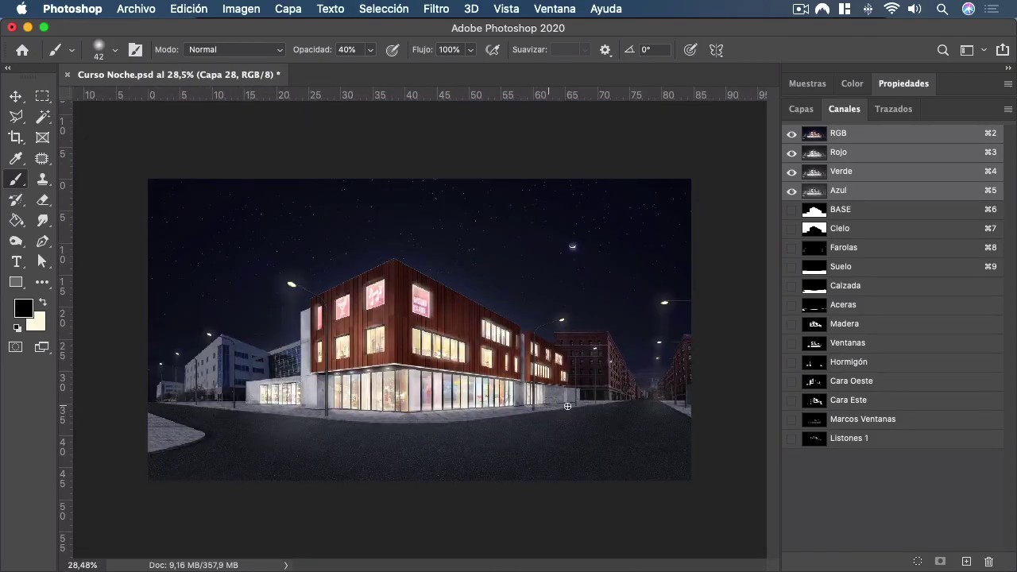
pyautogui.scroll(10, 568, 406)
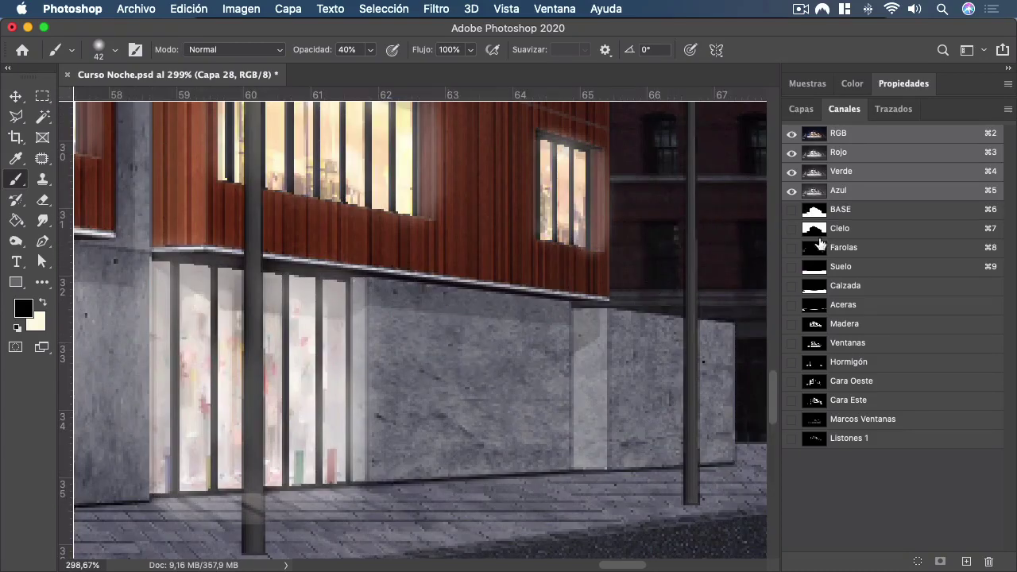
pyautogui.keyDown('super'); pyautogui.click(814, 367); pyautogui.keyUp('super')
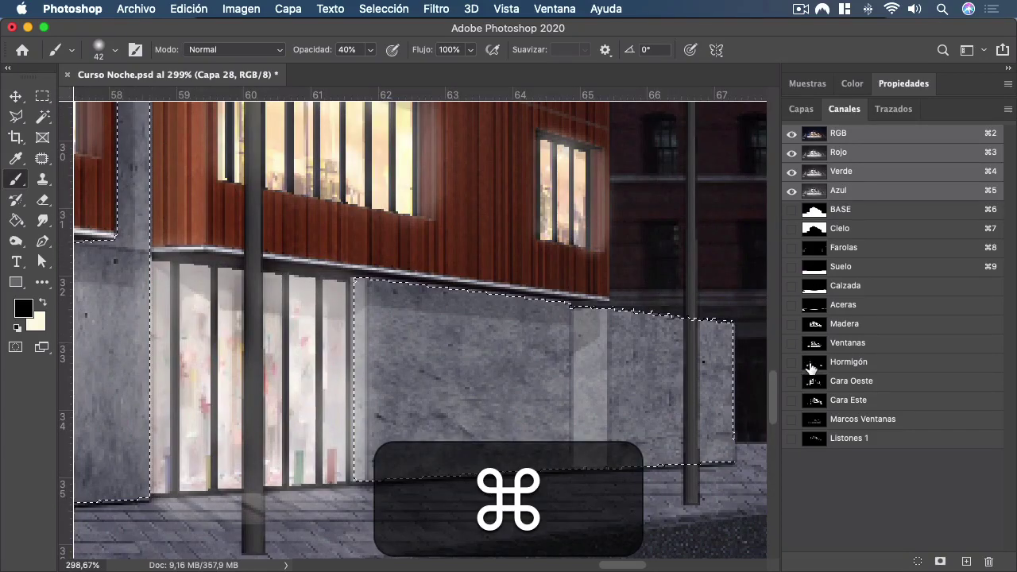
pyautogui.press('super+d')
pyautogui.keyDown('super'); pyautogui.click(815, 384); pyautogui.keyUp('super')
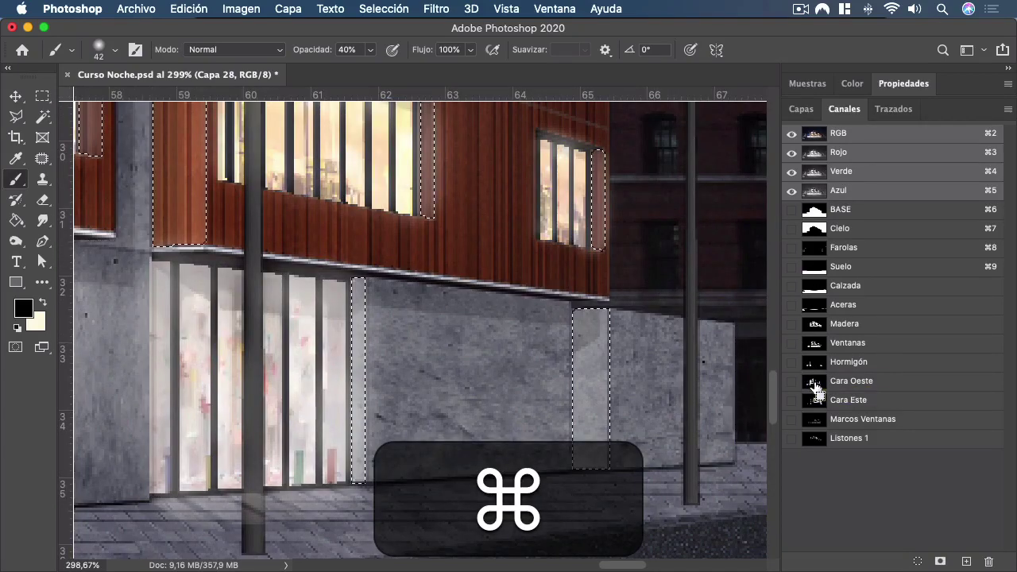
pyautogui.press('super+d')
# Intersect the Cara Este and Hormigón channel selections and shade the base and outer end of the far concrete wall in black at 40% opacity.
pyautogui.keyDown('super'); pyautogui.click(818, 406); pyautogui.keyUp('super')
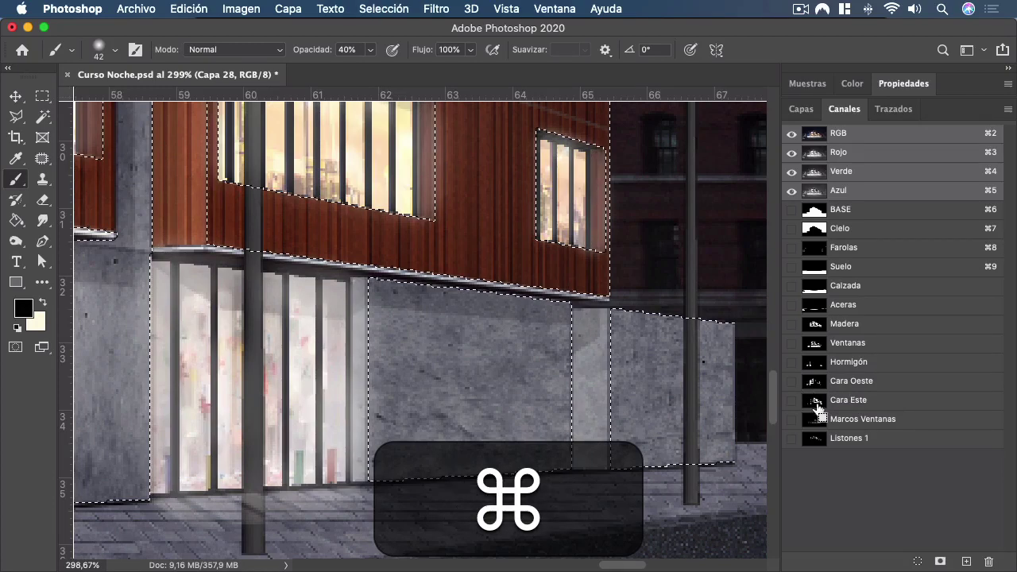
pyautogui.keyDown('alt'); pyautogui.keyDown('shift'); pyautogui.keyDown('super'); pyautogui.click(816, 364); pyautogui.keyUp('super'); pyautogui.keyUp('shift'); pyautogui.keyUp('alt')
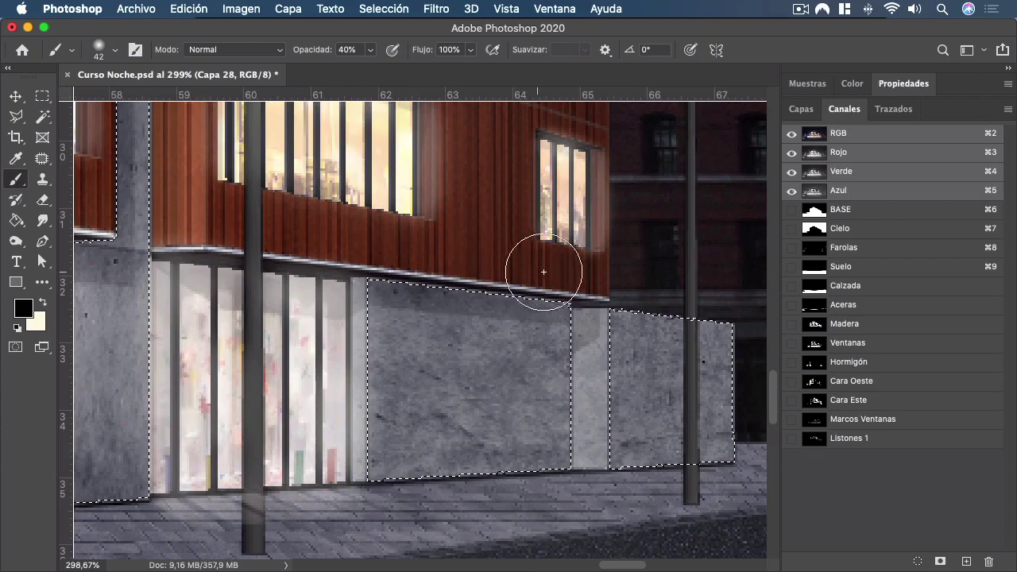
pyautogui.moveTo(408, 448)
pyautogui.mouseDown()
pyautogui.moveTo(534, 482)
pyautogui.moveTo(483, 481)
pyautogui.moveTo(396, 517)
pyautogui.mouseUp()
pyautogui.moveTo(672, 457)
pyautogui.mouseDown()
pyautogui.moveTo(647, 477)
pyautogui.moveTo(694, 465)
pyautogui.mouseUp()
pyautogui.moveTo(752, 428)
pyautogui.mouseDown()
pyautogui.moveTo(742, 298)
pyautogui.moveTo(634, 281)
pyautogui.moveTo(744, 329)
pyautogui.moveTo(746, 484)
pyautogui.mouseUp()
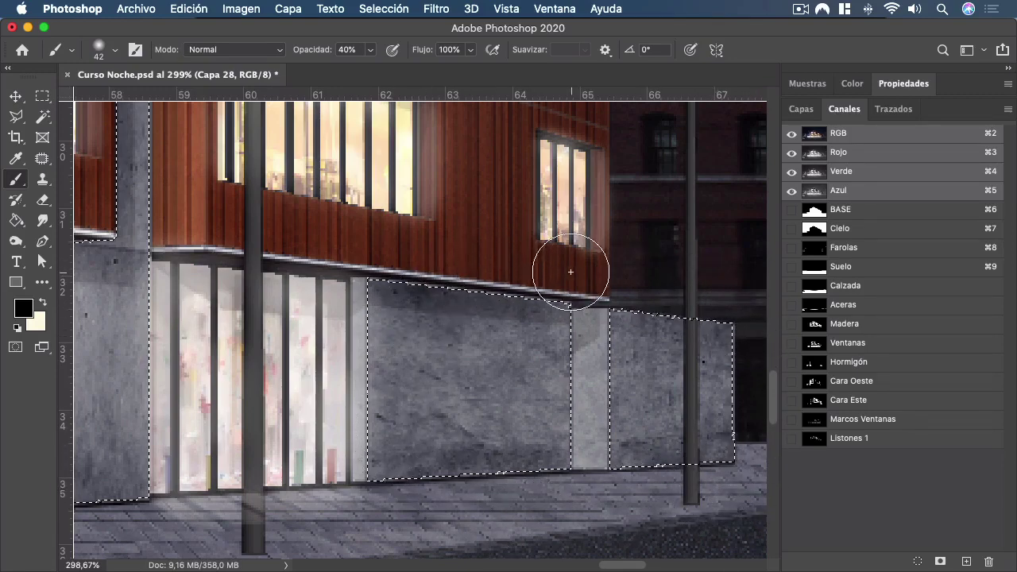
pyautogui.press('super+d')
# Select a rectangular area enclosing the far concrete wall beside the last shop window.
pyautogui.scroll(-10, 540, 298)
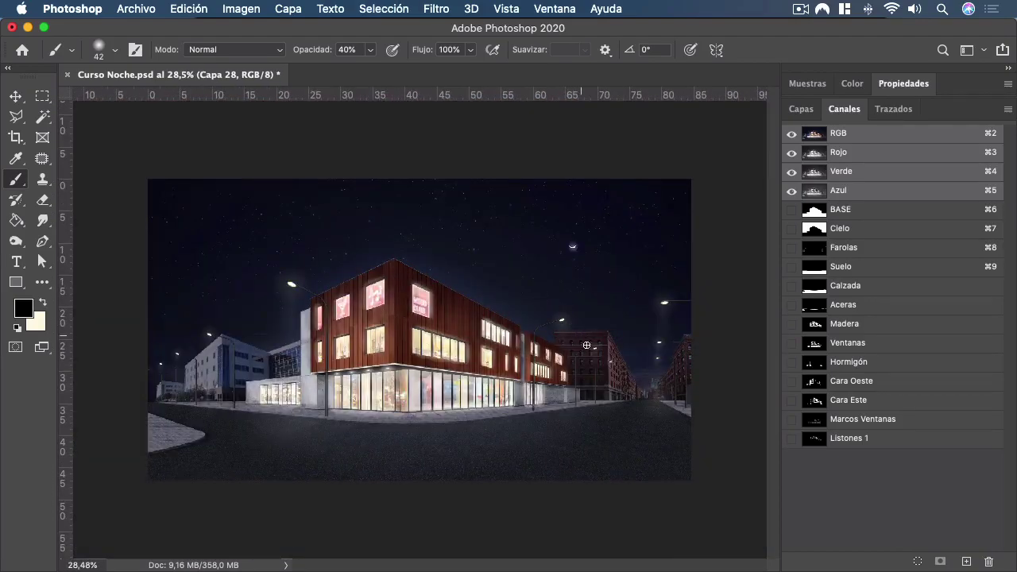
pyautogui.scroll(5, 593, 411)
pyautogui.scroll(-3, 593, 411)
pyautogui.scroll(6, 554, 374)
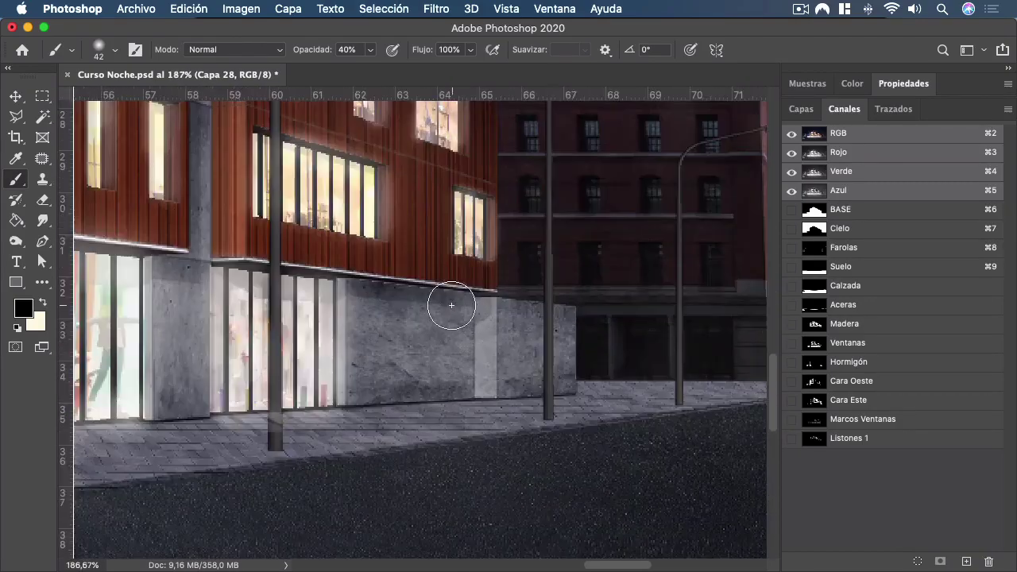
pyautogui.scroll(2, 452, 305)
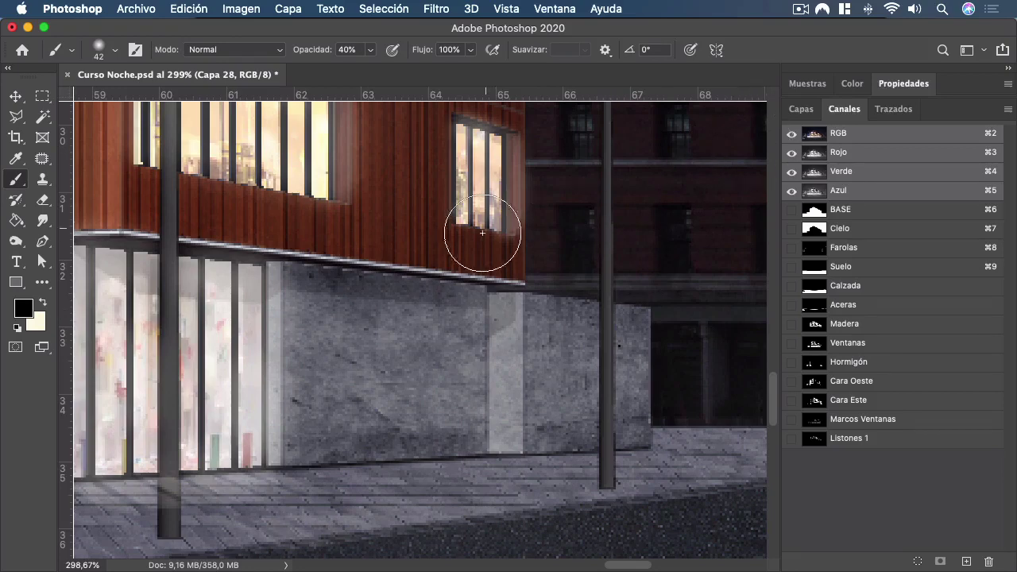
pyautogui.press('m')
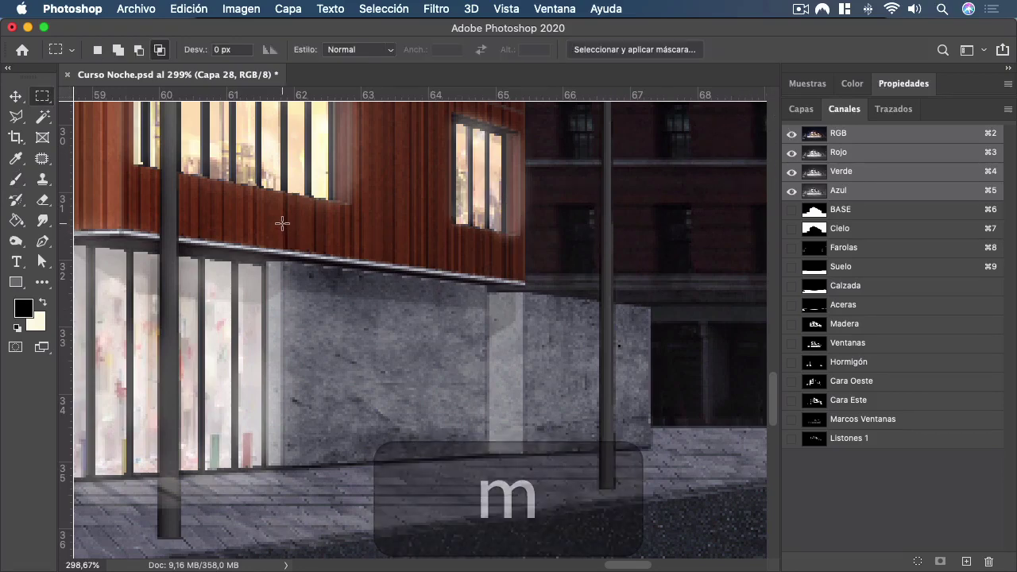
pyautogui.moveTo(281, 222)
pyautogui.mouseDown()
pyautogui.moveTo(393, 441)
pyautogui.moveTo(487, 498)
pyautogui.moveTo(657, 512)
pyautogui.mouseUp()
# Soften the shading on the far concrete wall with a 59 px Eraser at 20% opacity, and clear the selection.
pyautogui.press('e')
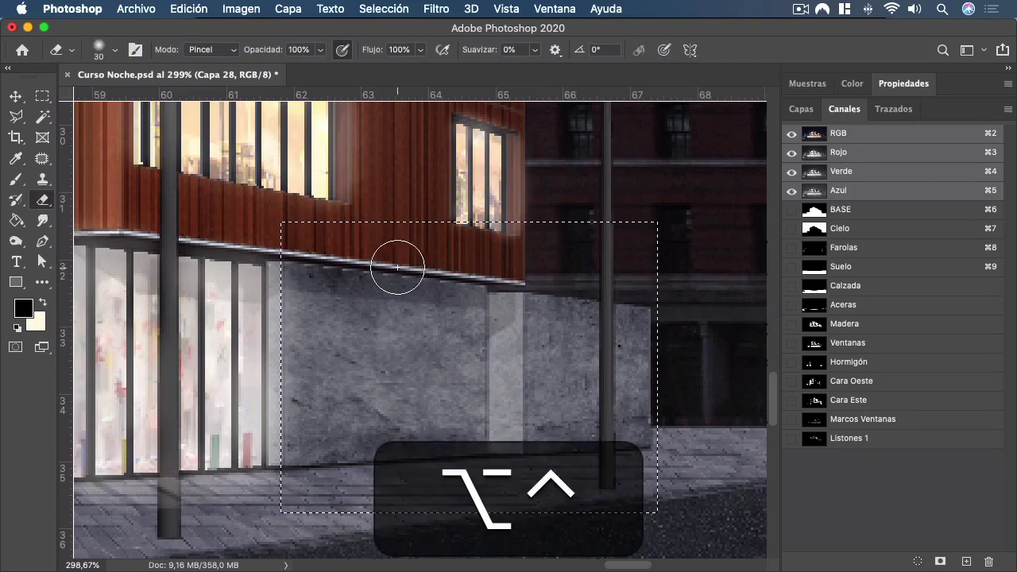
pyautogui.moveTo(404, 269); pyautogui.dragTo(433, 271)
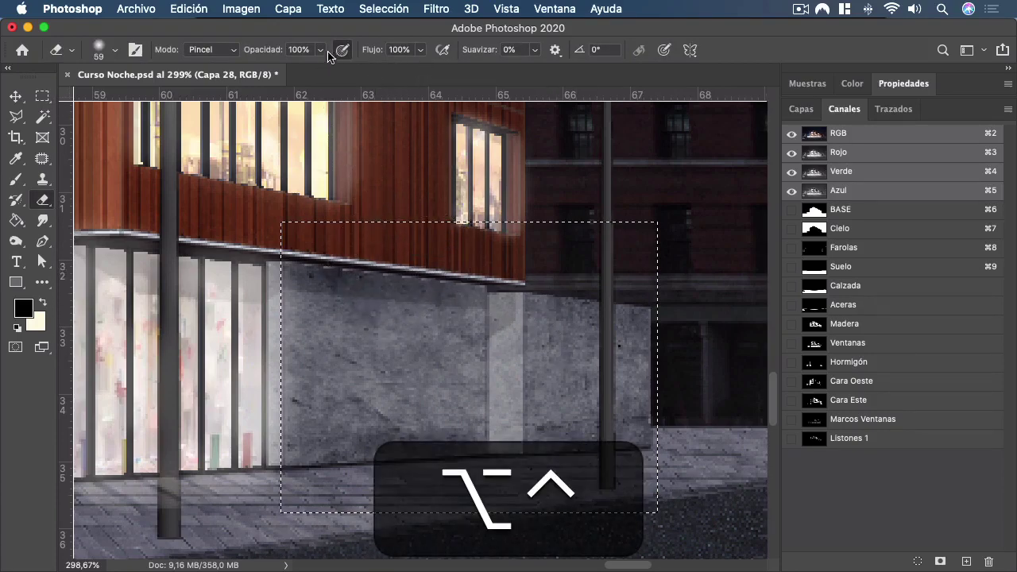
pyautogui.press('2')
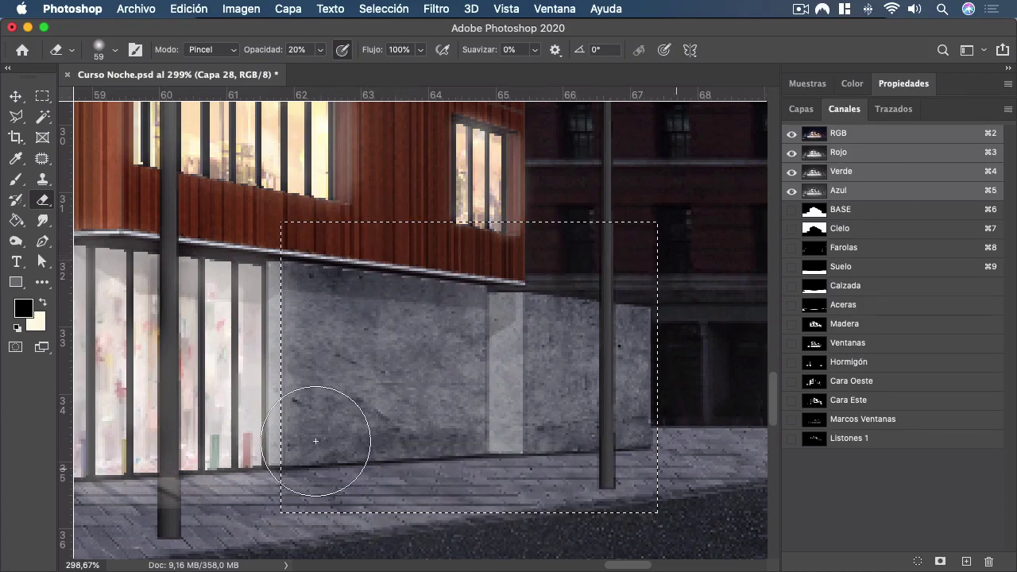
pyautogui.press('super+d')
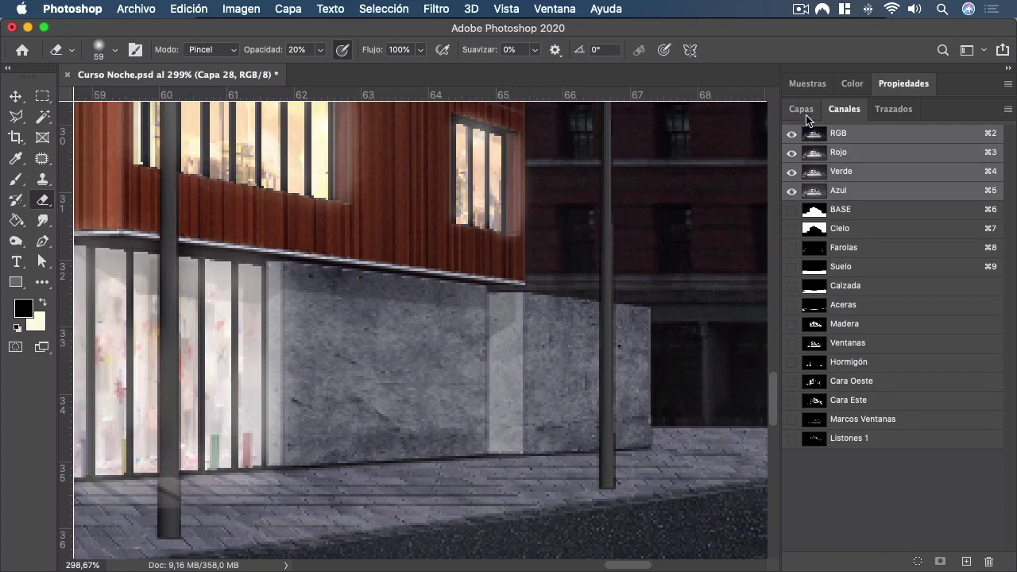
# Load the Cara Oeste channel as a selection and intersect it with the Hormigón channel.
pyautogui.press('super')
pyautogui.keyDown('super'); pyautogui.click(819, 384); pyautogui.keyUp('super')
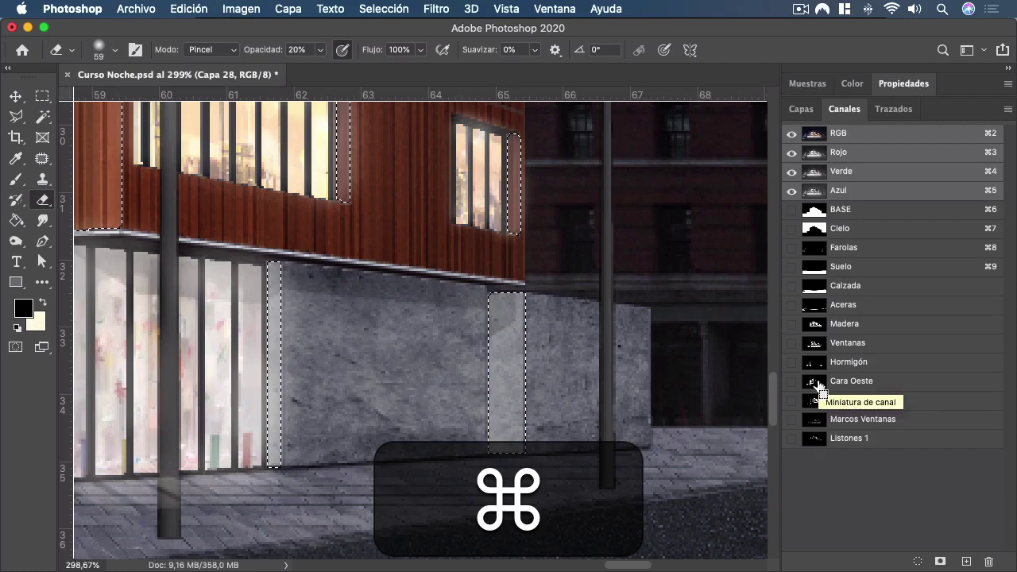
pyautogui.keyDown('alt'); pyautogui.keyDown('shift'); pyautogui.keyDown('super'); pyautogui.click(817, 365); pyautogui.keyUp('super'); pyautogui.keyUp('shift'); pyautogui.keyUp('alt')
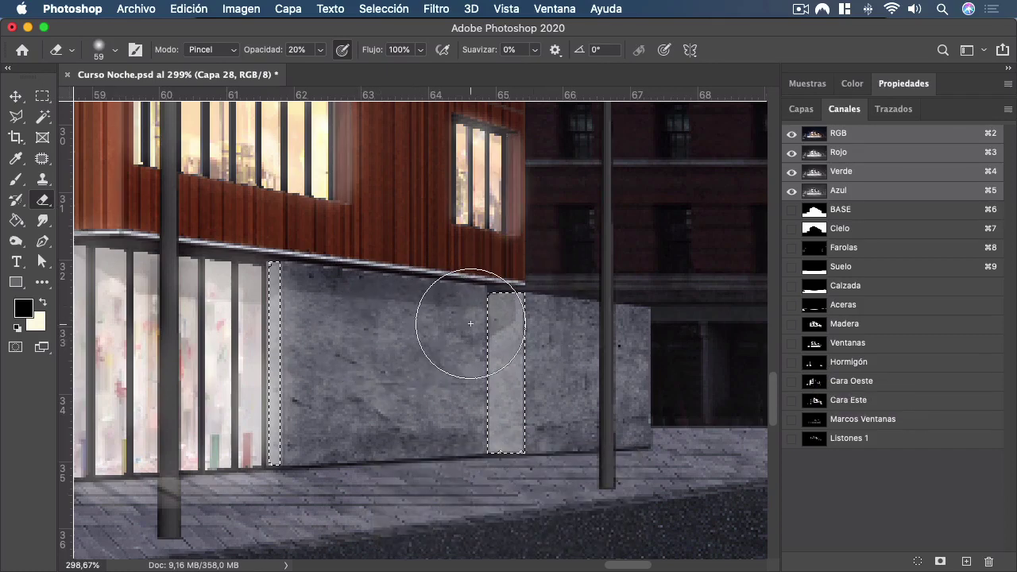
# Try shading the far concrete wall's narrow side face on Capa 28 with a 42 px black brush at 80% opacity, undoing unwanted strokes.
pyautogui.moveTo(479, 336); pyautogui.dragTo(454, 337)
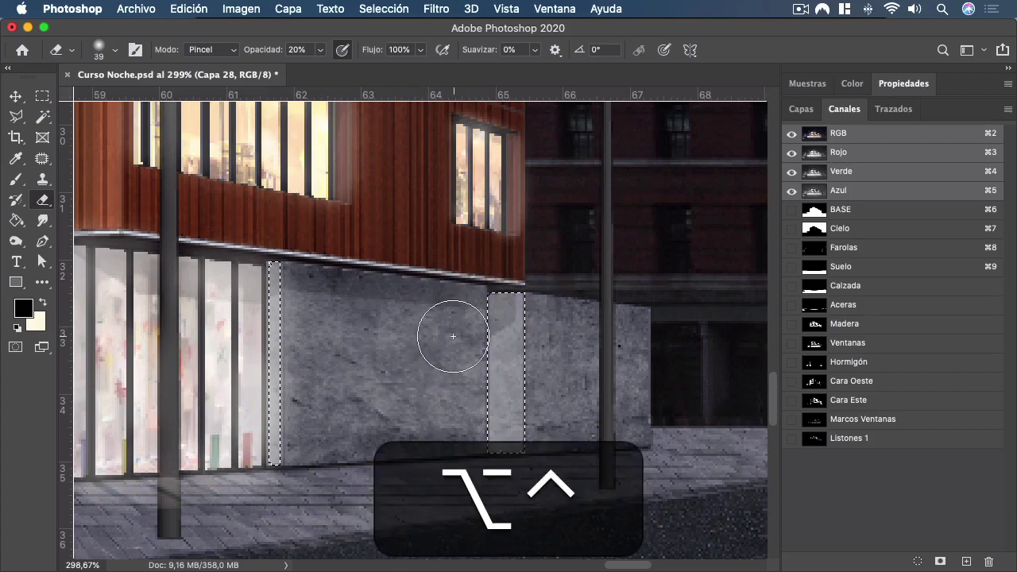
pyautogui.hotkey('alt', 'b')
pyautogui.press('b')
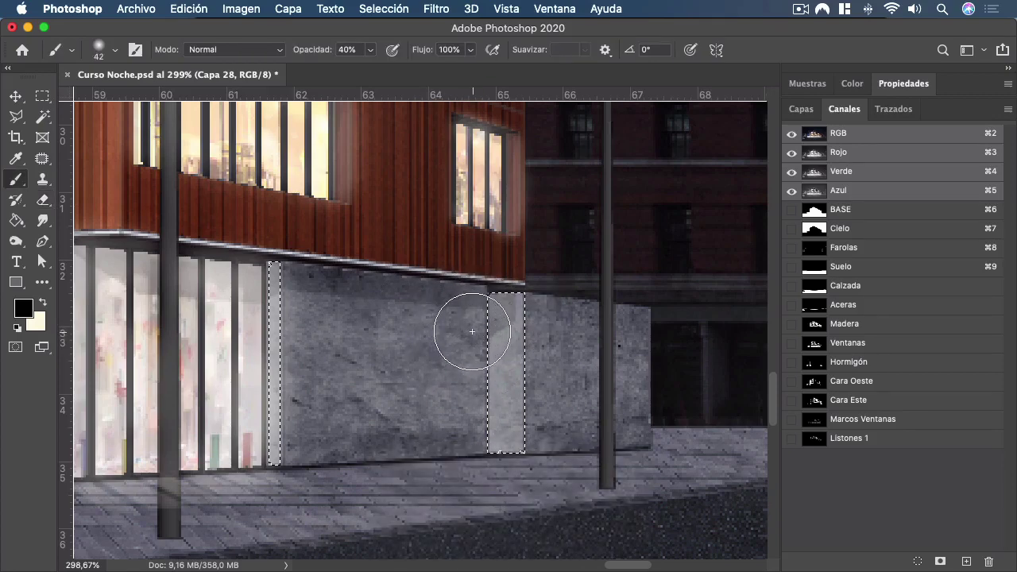
pyautogui.press('8')
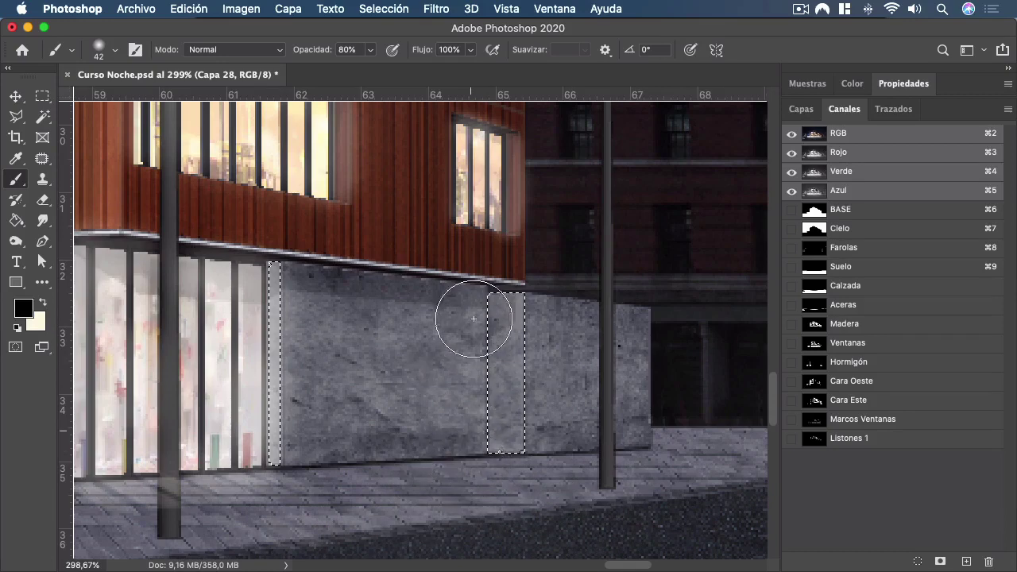
pyautogui.press('super+z')
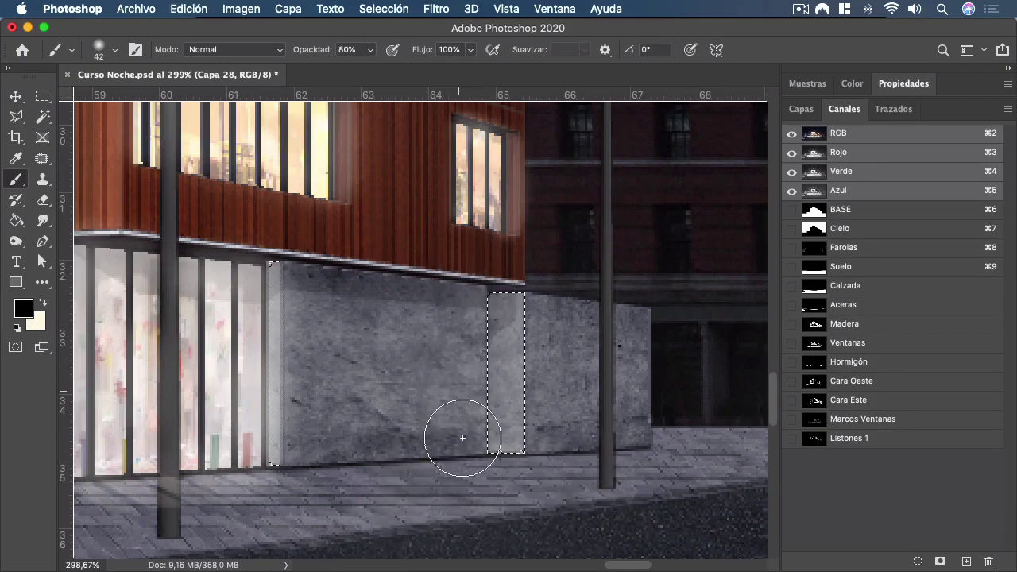
pyautogui.press('super+z')
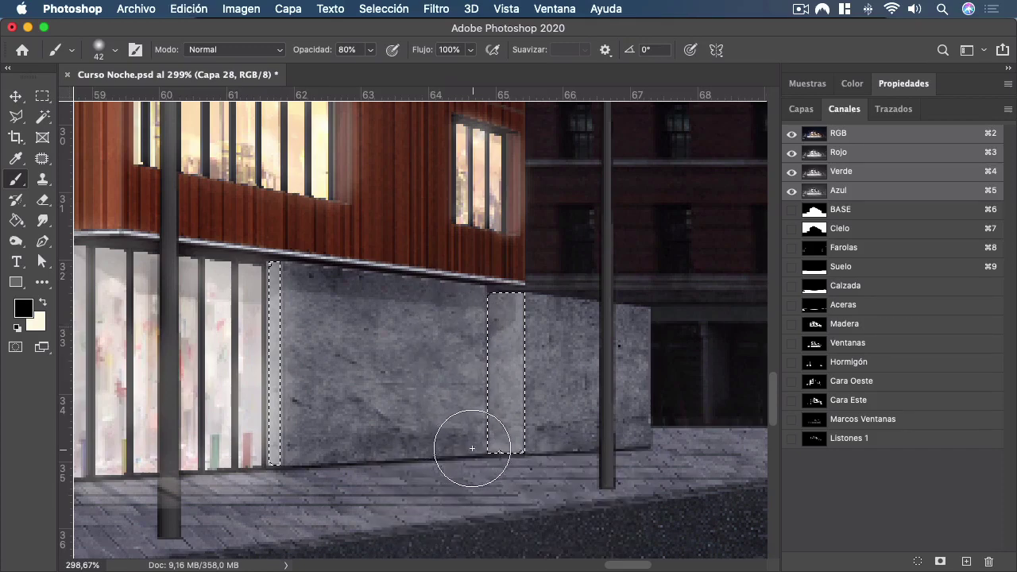
pyautogui.press('super+z')
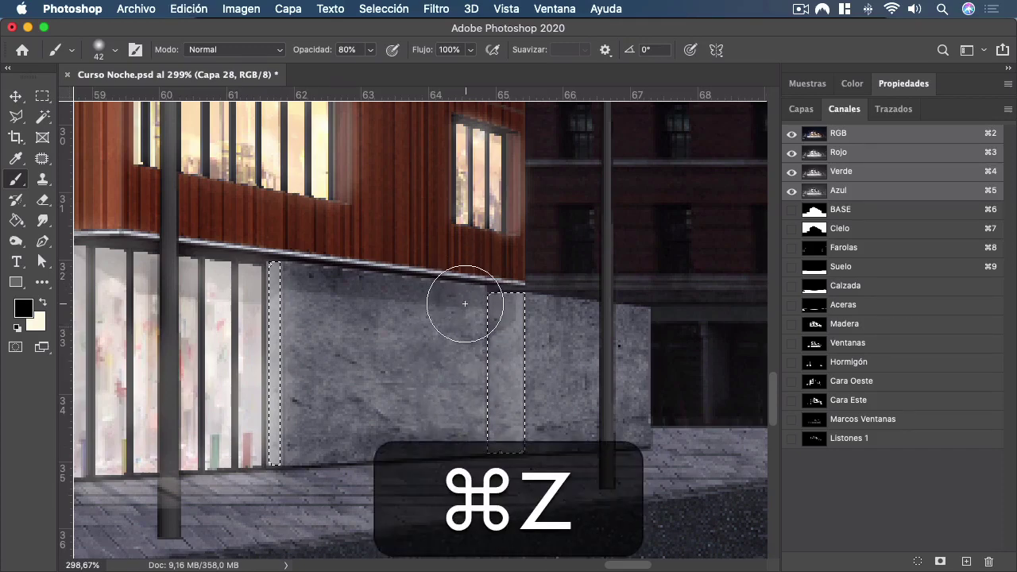
pyautogui.press('super+z')
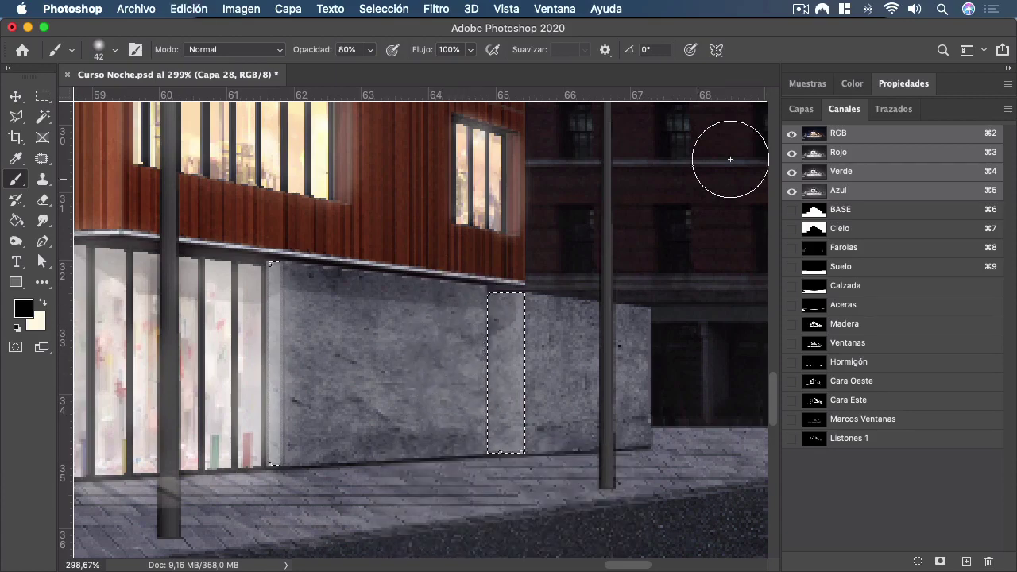
# On Capa 29, shade the far wall's narrow side face in black at 80% opacity, raise the brush opacity to 100%, and clear the selection.
pyautogui.click(800, 111)
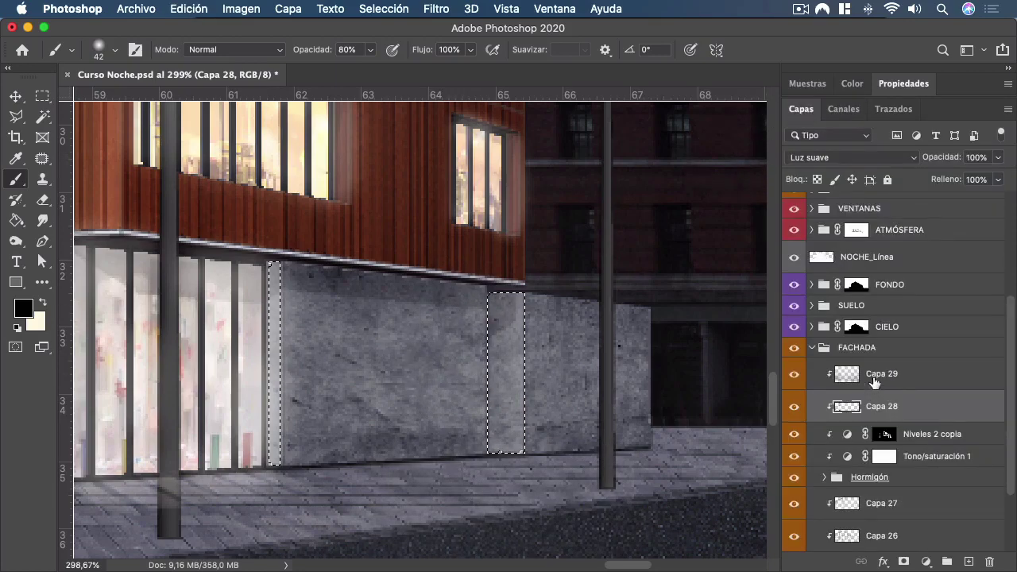
pyautogui.click(874, 381)
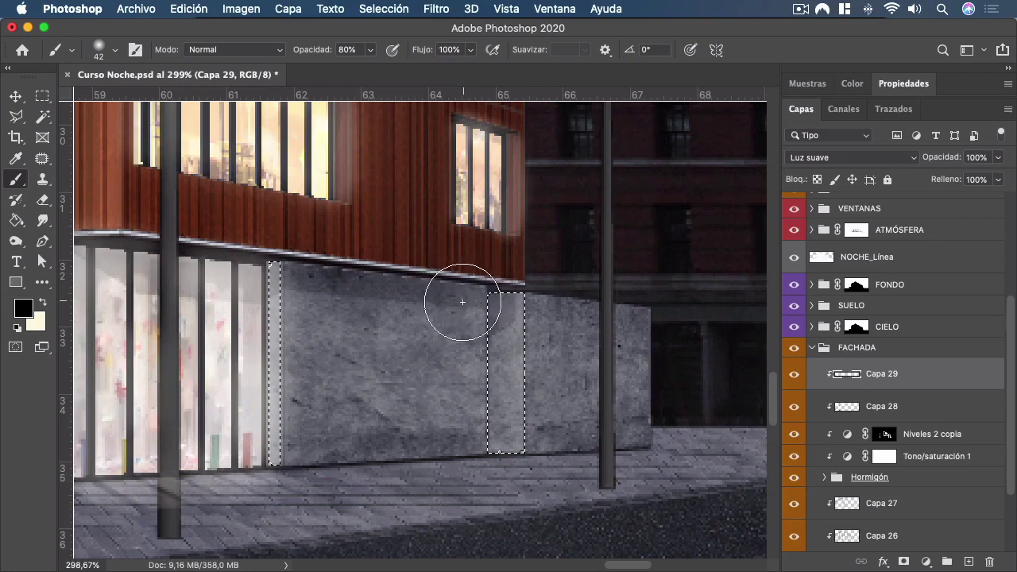
pyautogui.moveTo(463, 302)
pyautogui.mouseDown()
pyautogui.moveTo(453, 341)
pyautogui.moveTo(458, 446)
pyautogui.mouseUp()
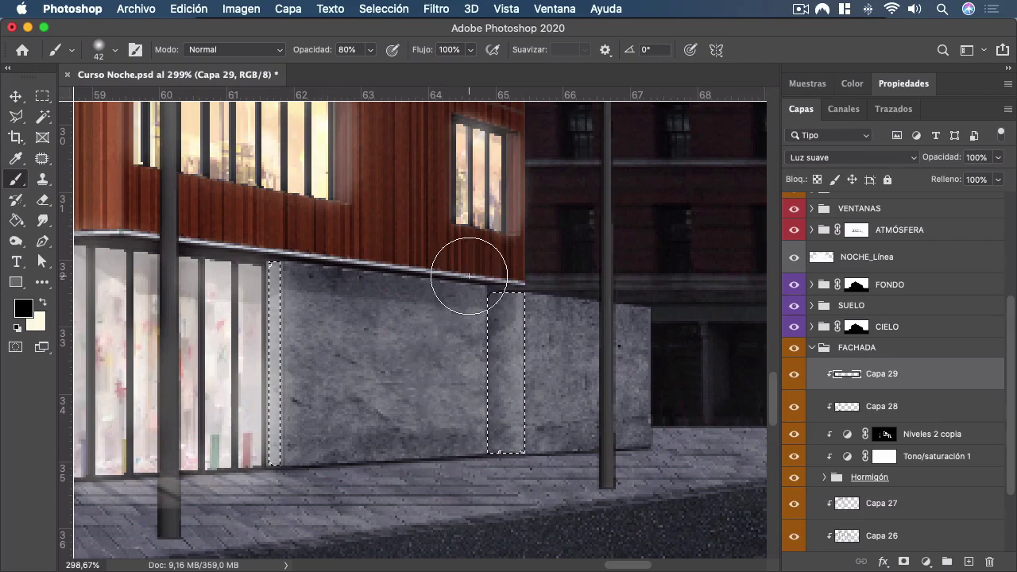
pyautogui.moveTo(479, 275)
pyautogui.mouseDown()
pyautogui.moveTo(454, 307)
pyautogui.moveTo(447, 345)
pyautogui.moveTo(447, 409)
pyautogui.moveTo(466, 448)
pyautogui.moveTo(456, 337)
pyautogui.moveTo(449, 345)
pyautogui.mouseUp()
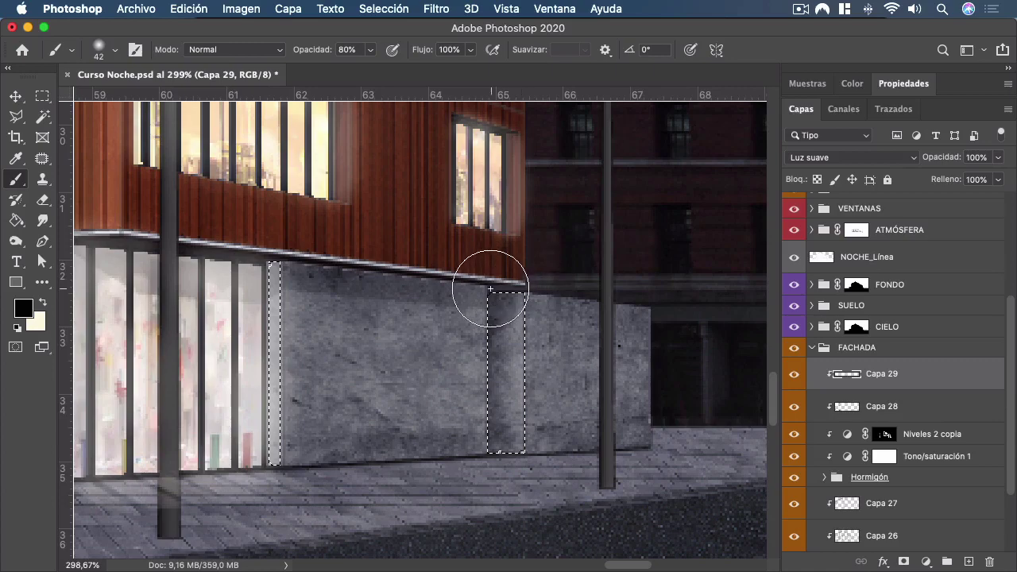
pyautogui.press('0')
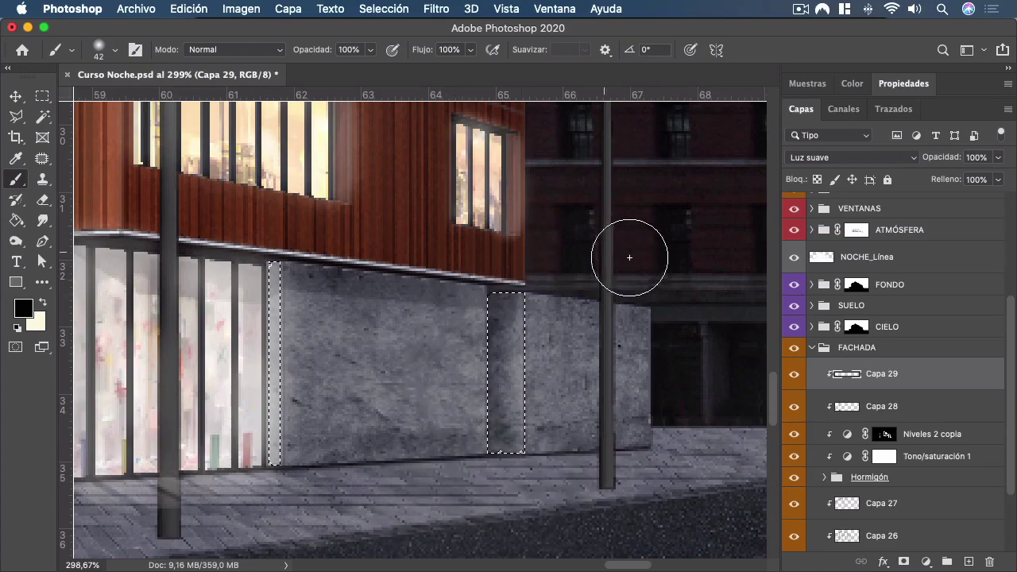
pyautogui.press('cmd+d')
# Compare the façade with Capa 28 and Capa 29 hidden and shown, both up close and across the whole image.
pyautogui.scroll(-10, 630, 257)
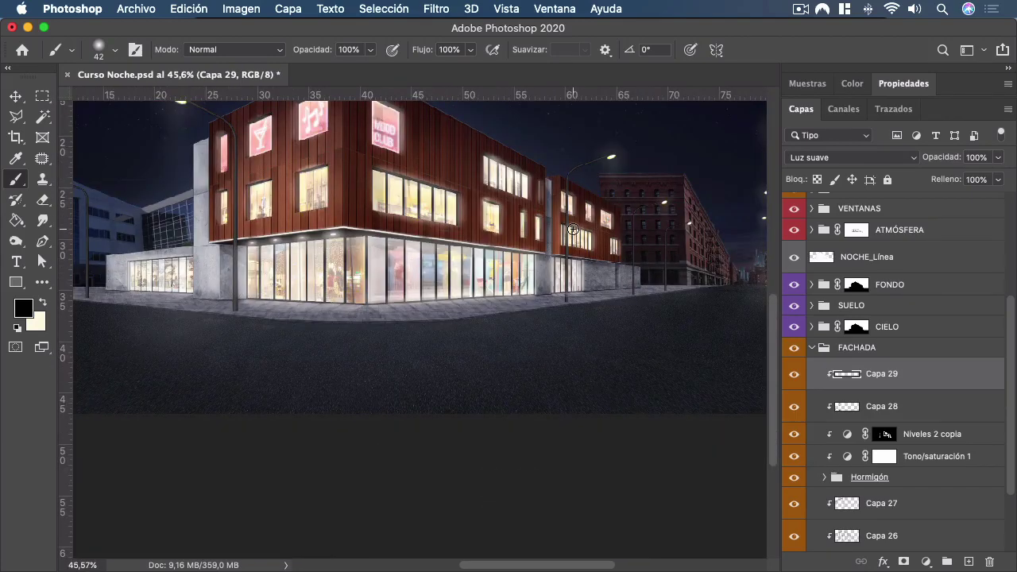
pyautogui.scroll(3, 573, 229)
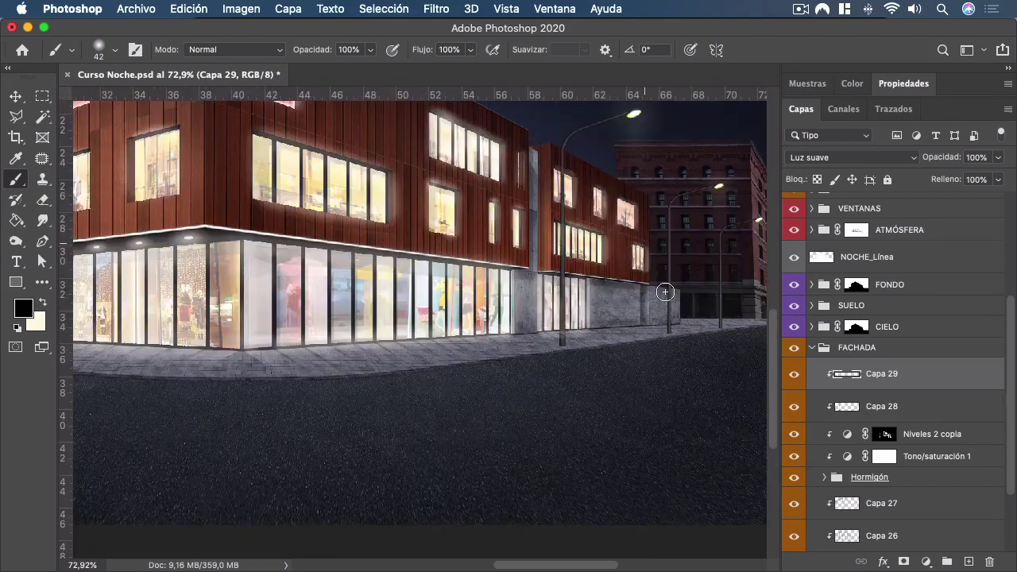
pyautogui.click(793, 410)
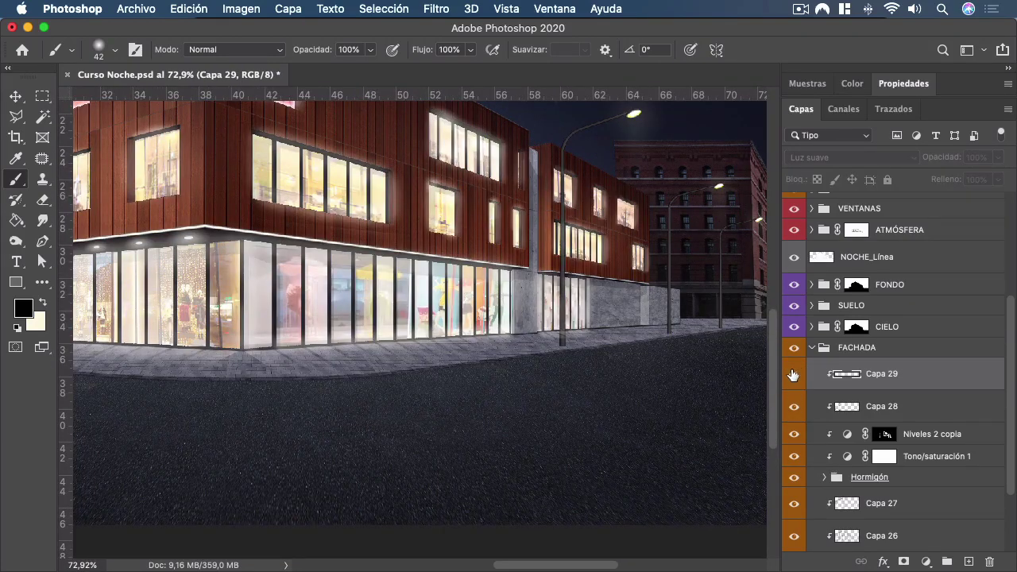
pyautogui.click(794, 373)
pyautogui.click(795, 398)
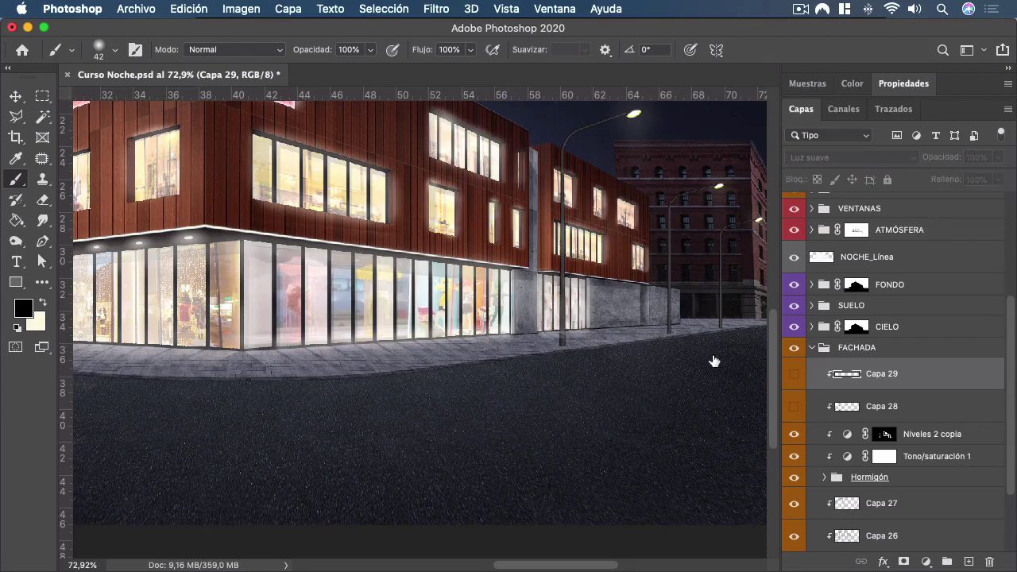
pyautogui.scroll(-5, 710, 352)
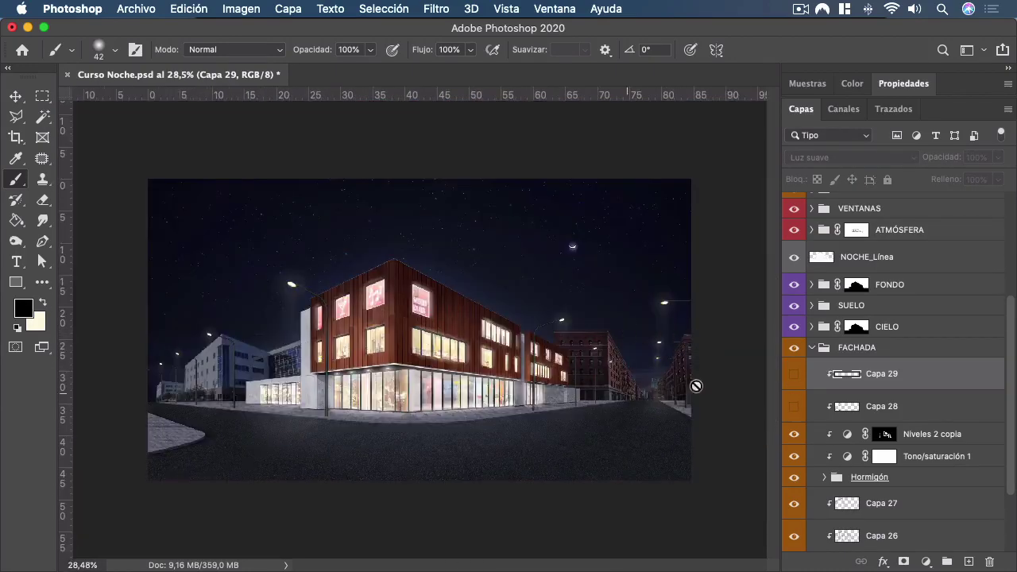
pyautogui.click(795, 380)
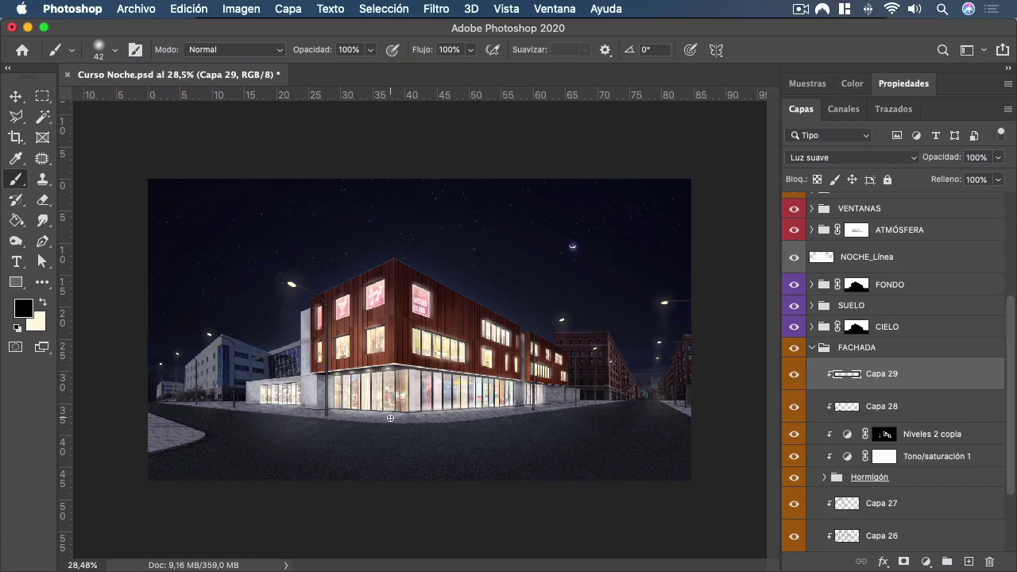
# Outline the lower part of the large concrete column beside the corner shop windows with a polygonal lasso, following its base line.
pyautogui.scroll(10, 301, 423)
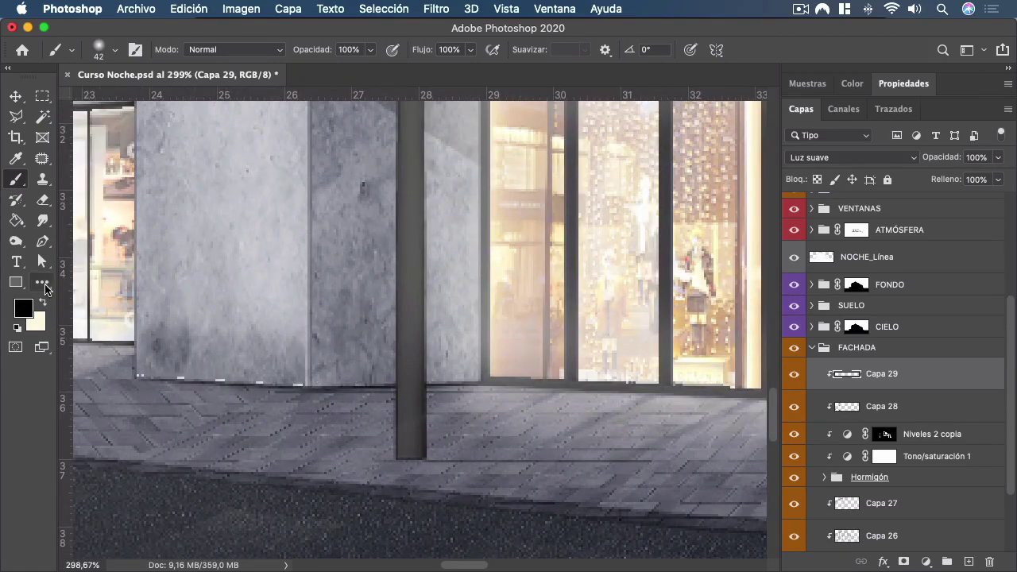
pyautogui.press('l')
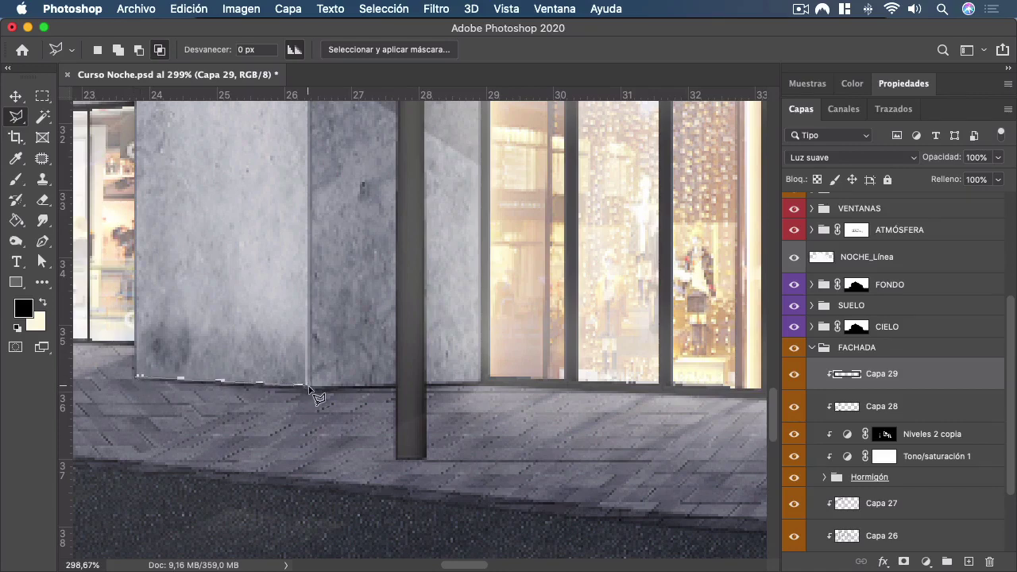
pyautogui.click(482, 382)
pyautogui.click(601, 196)
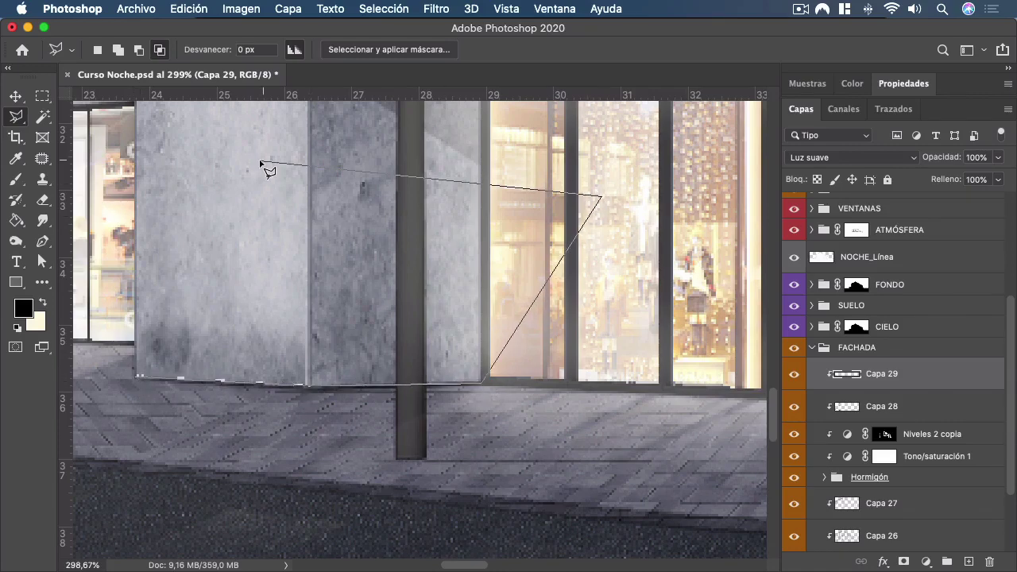
pyautogui.click(262, 161)
pyautogui.keyDown('super'); pyautogui.click(120, 170); pyautogui.keyUp('super')
# Shade the concrete column's base in black at 40% opacity, discarding the 100% stroke, and clear the selection.
pyautogui.press('b')
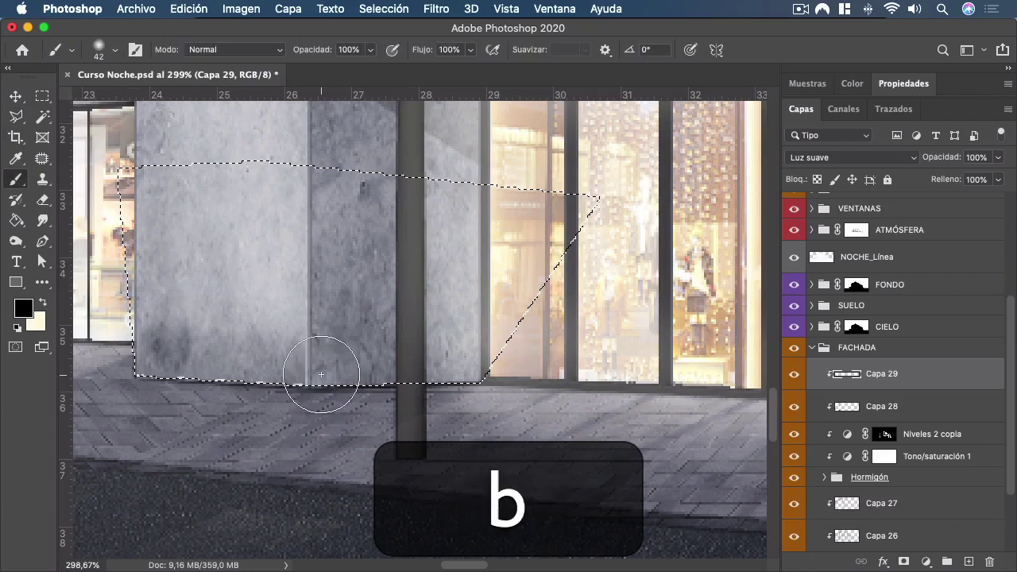
pyautogui.moveTo(342, 390); pyautogui.dragTo(414, 400)
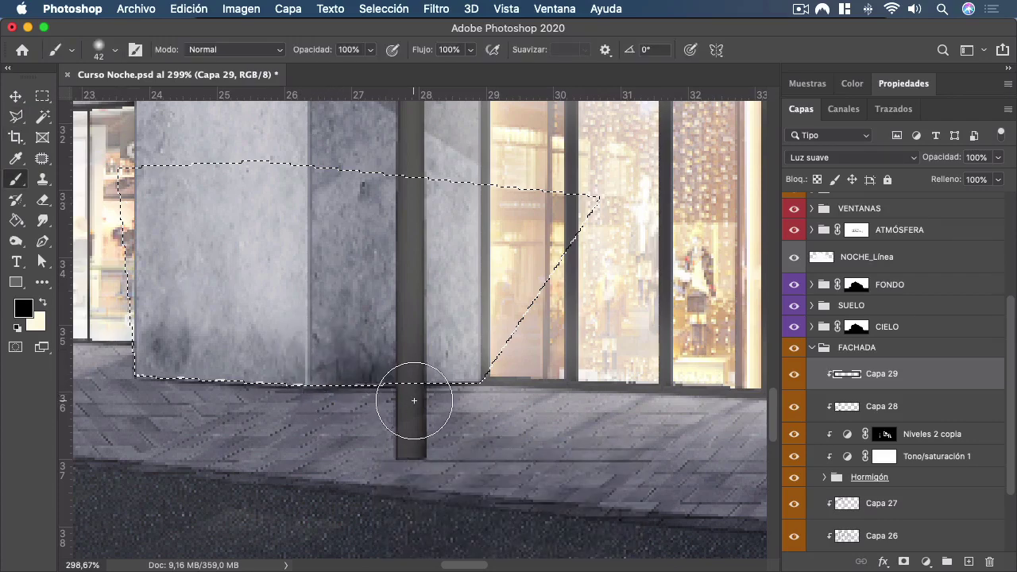
pyautogui.press('super+z')
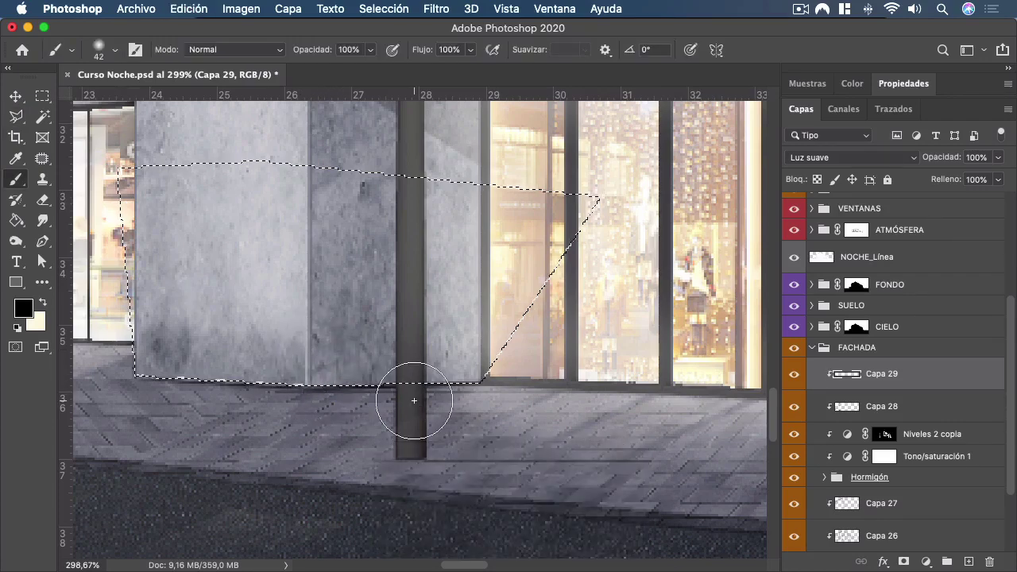
pyautogui.press('4')
pyautogui.moveTo(306, 395)
pyautogui.mouseDown()
pyautogui.moveTo(432, 390)
pyautogui.moveTo(331, 364)
pyautogui.moveTo(324, 412)
pyautogui.moveTo(237, 388)
pyautogui.moveTo(215, 409)
pyautogui.mouseUp()
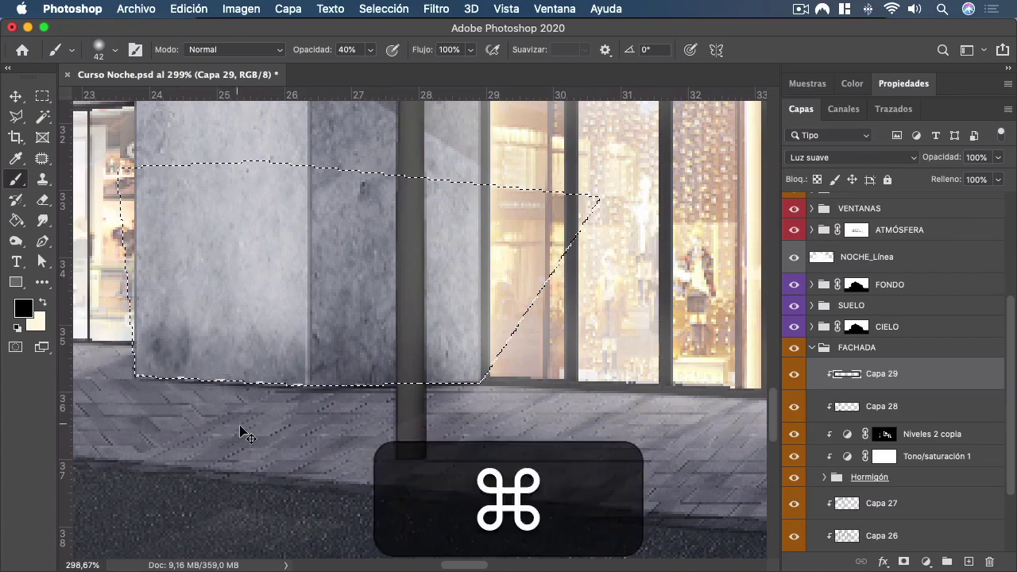
pyautogui.press('super+d')
# Outline the low concrete wall's outer face and the strip above its shop windows with a polygonal lasso.
pyautogui.scroll(-10, 239, 421)
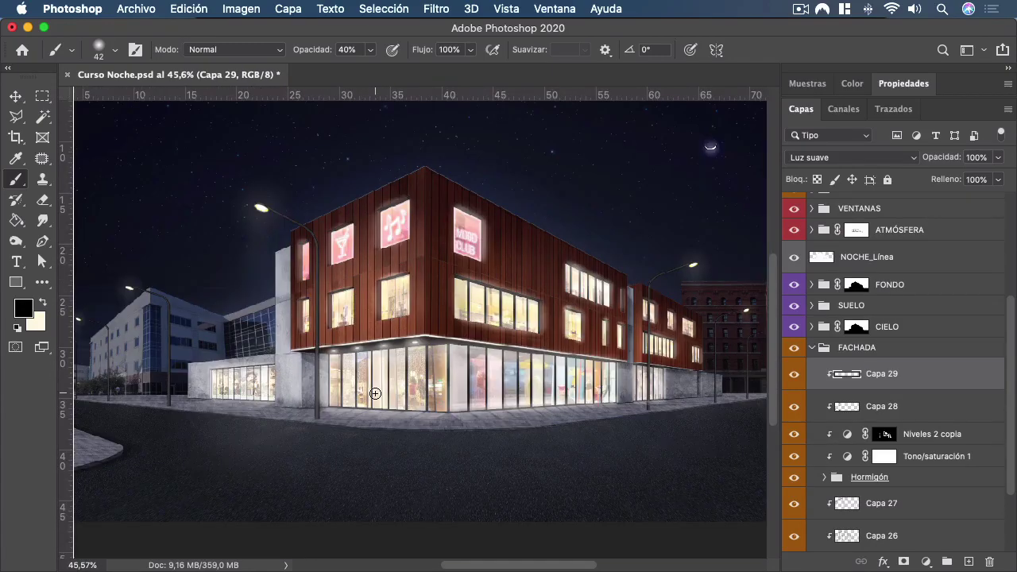
pyautogui.scroll(8, 174, 414)
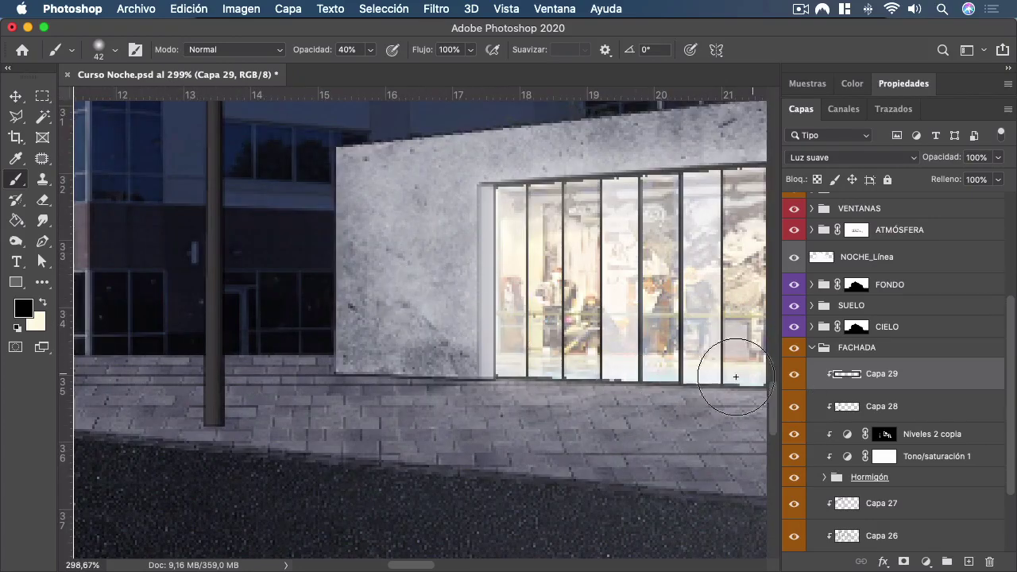
pyautogui.click(20, 117)
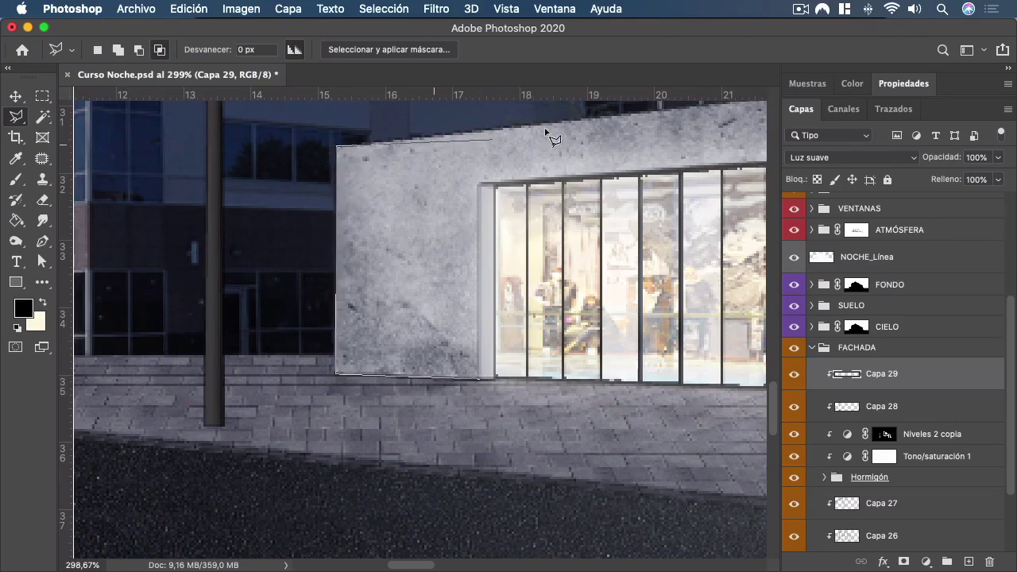
pyautogui.click(703, 167)
pyautogui.click(480, 184)
pyautogui.keyDown('super'); pyautogui.click(486, 199); pyautogui.keyUp('super')
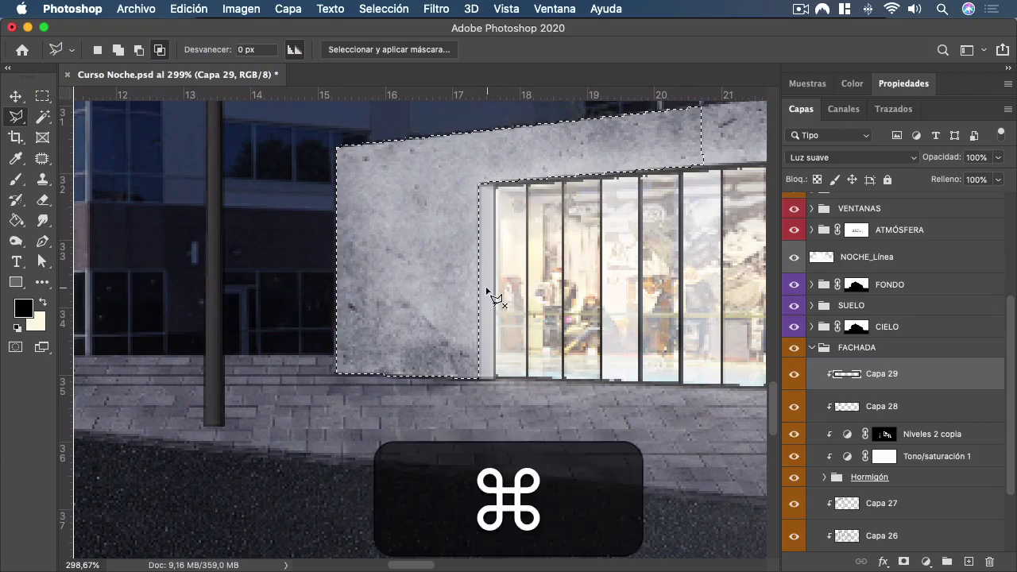
# Shade the low concrete wall's outer edge and base in black at 20% and 70% opacity, and clear the selection.
pyautogui.press('b')
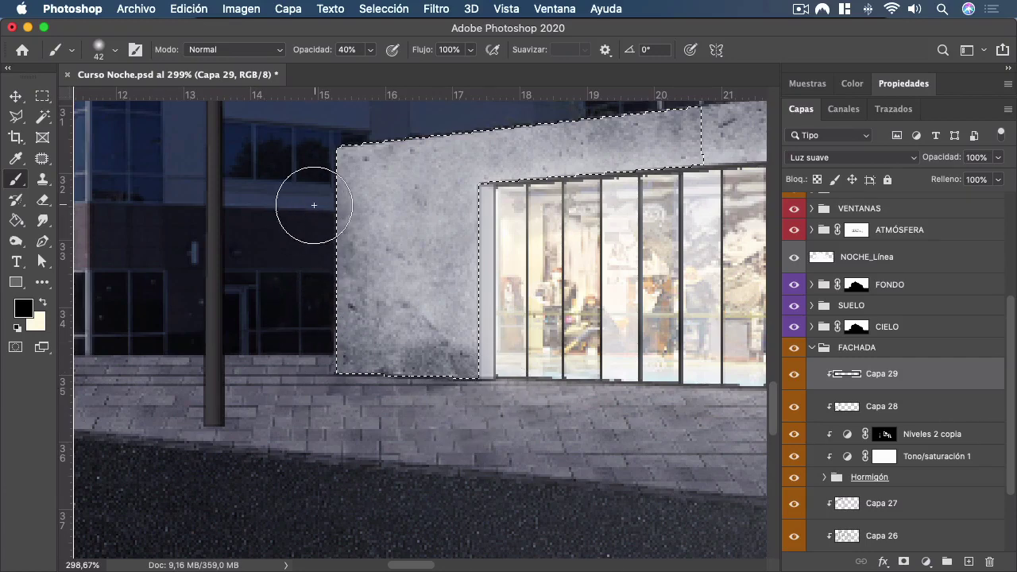
pyautogui.press('2')
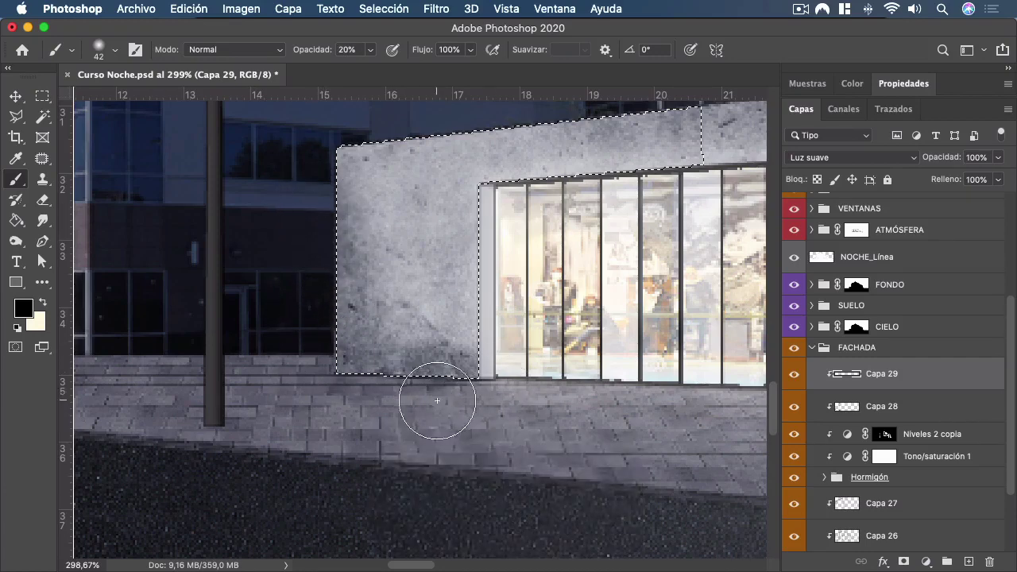
pyautogui.press('7')
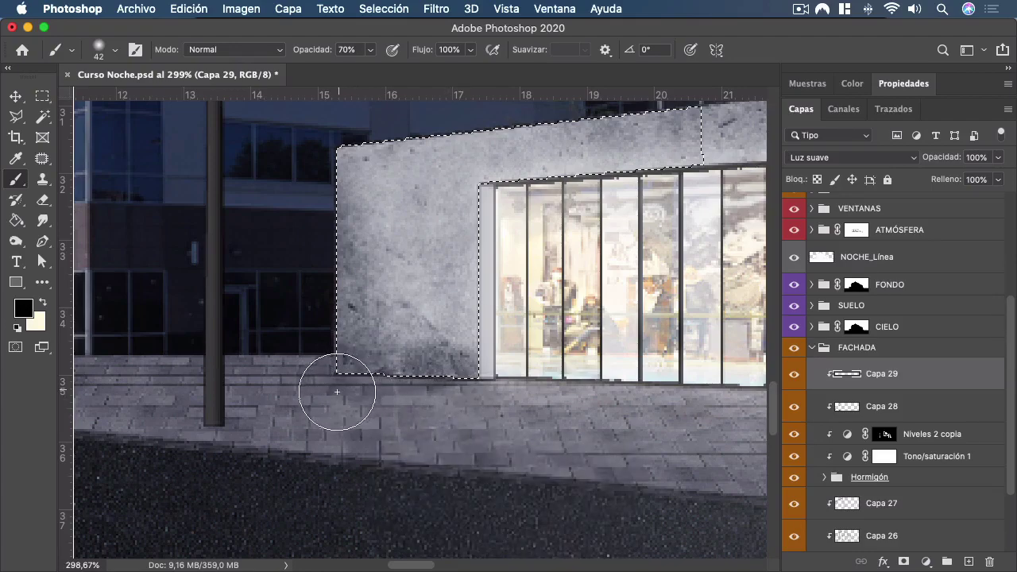
pyautogui.scroll(-6, 336, 400)
pyautogui.press('super+d')
pyautogui.scroll(-3, 320, 408)
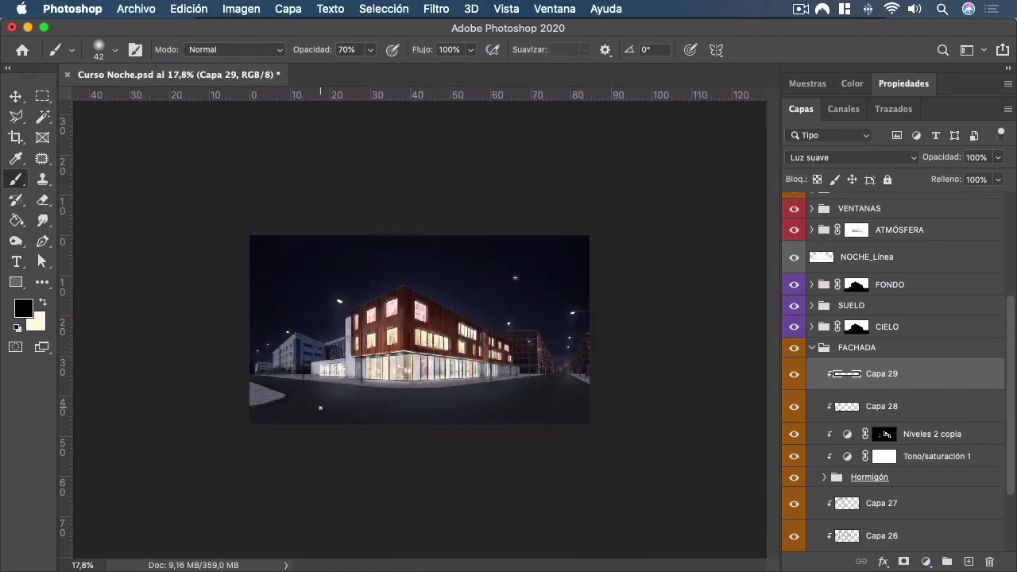
pyautogui.scroll(3, 382, 384)
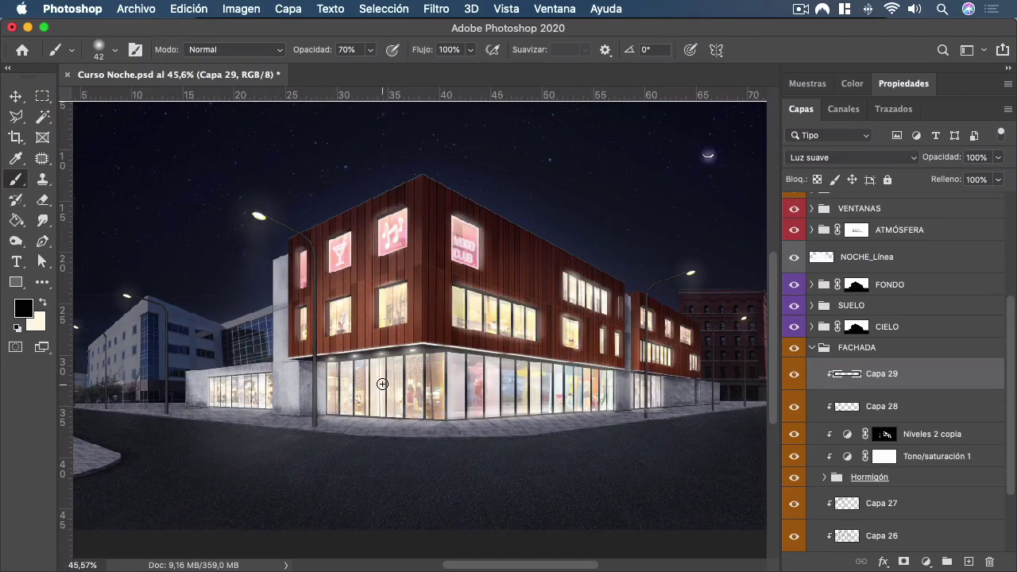
pyautogui.scroll(-2, 382, 384)
pyautogui.scroll(2, 382, 384)
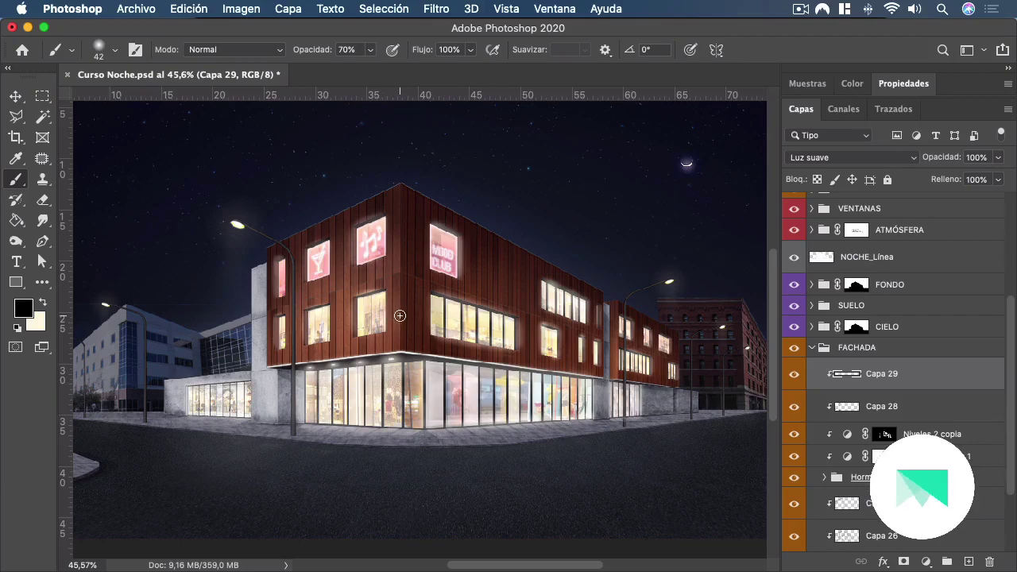
pyautogui.scroll(-1, 399, 316)
pyautogui.scroll(1, 388, 342)
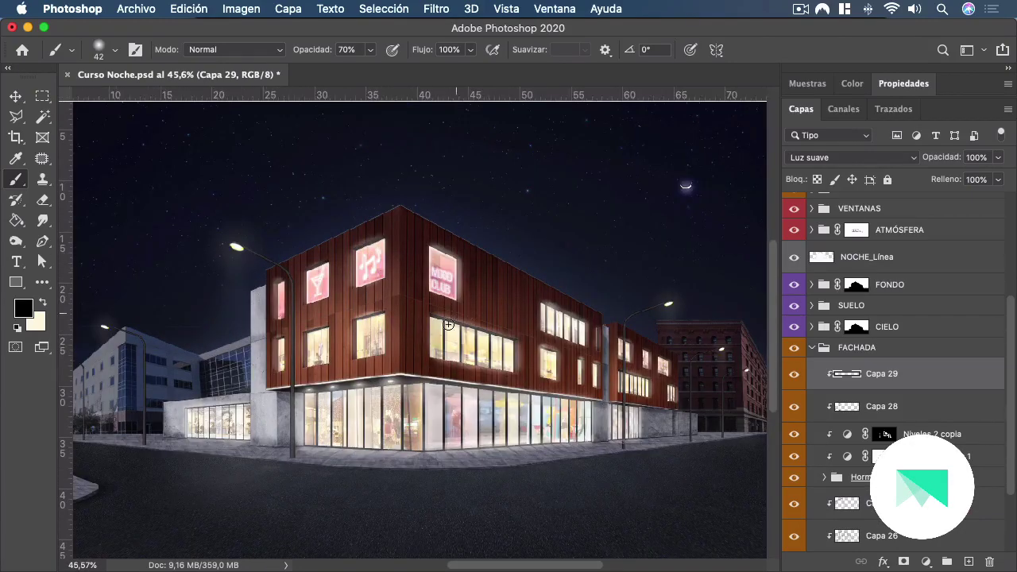